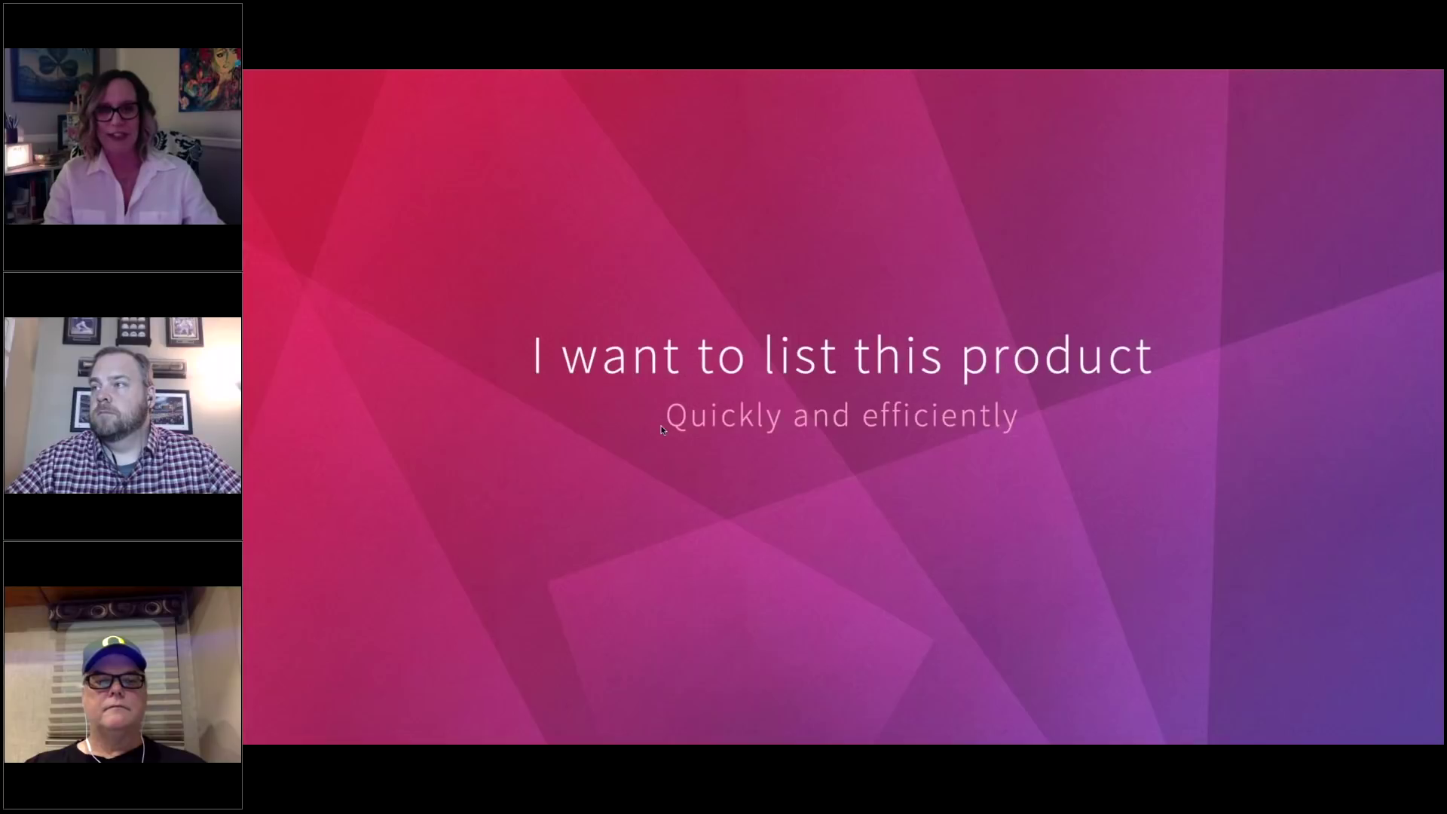
Switch from the slide show to InventoryLab in Chrome and look up ASIN B076L2RYNY in Scout.
{"action": "key", "text": "Escape"}
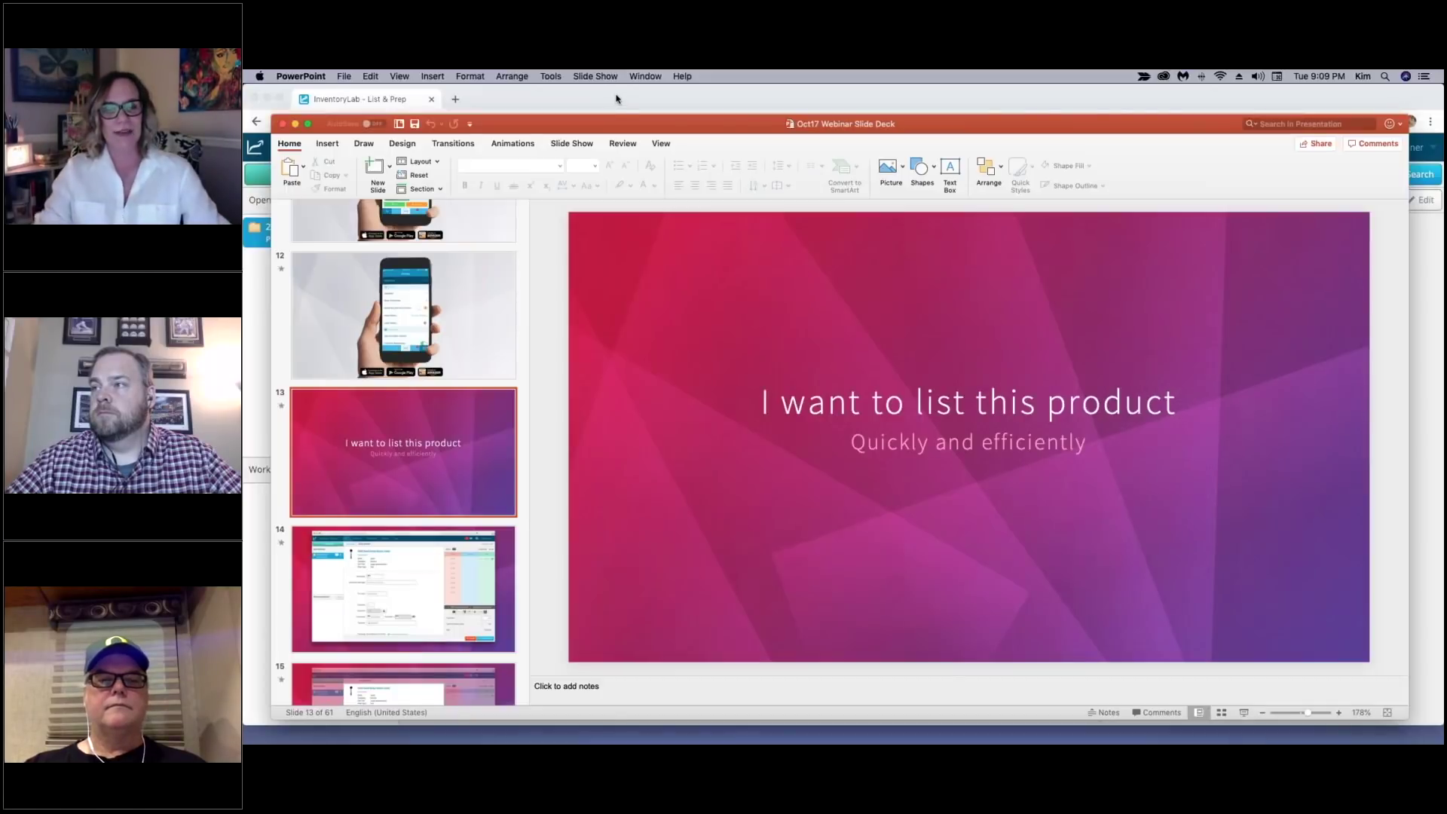
{"action": "left_click", "coordinate": [616, 98]}
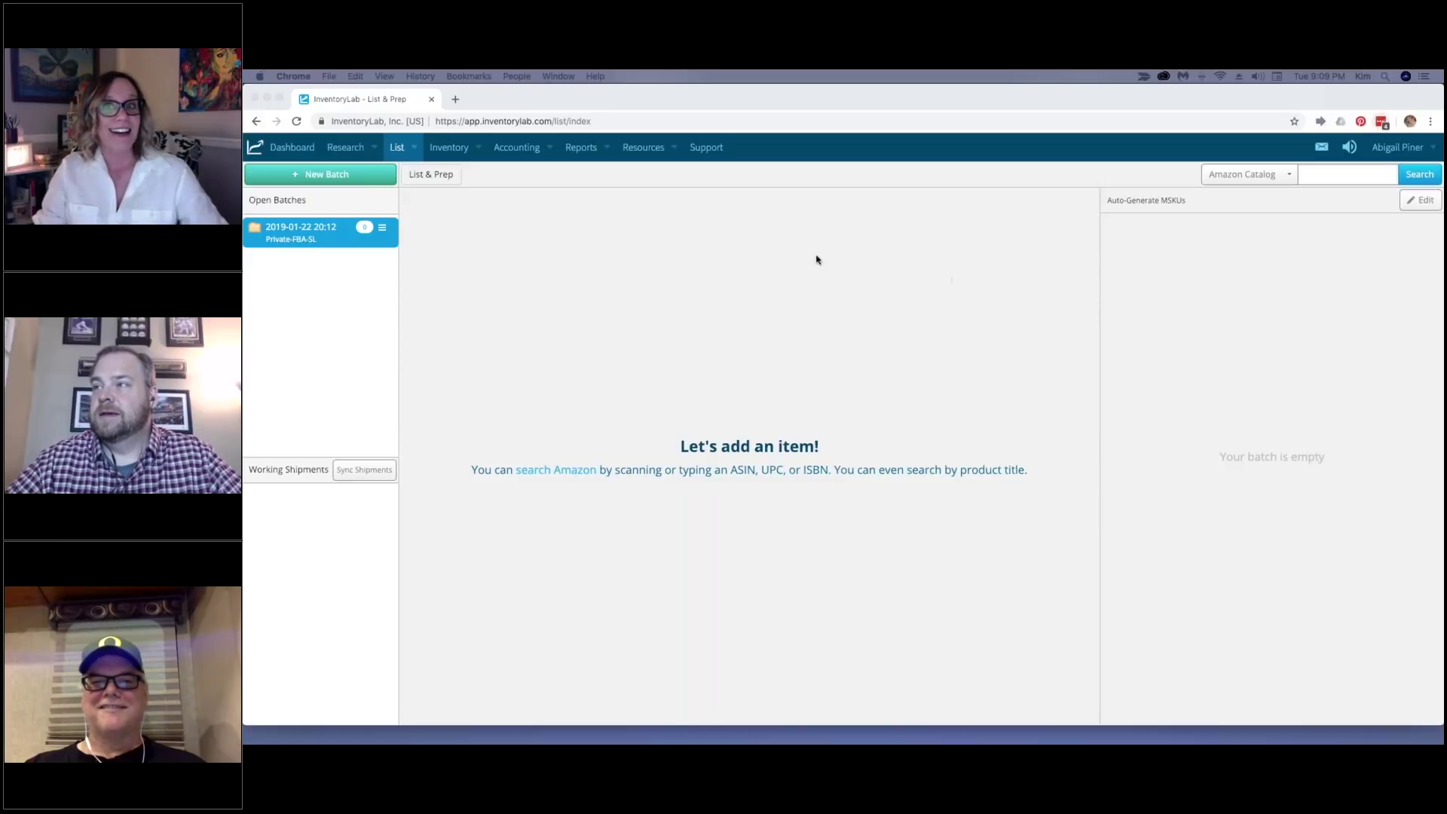
{"action": "left_click", "coordinate": [374, 147]}
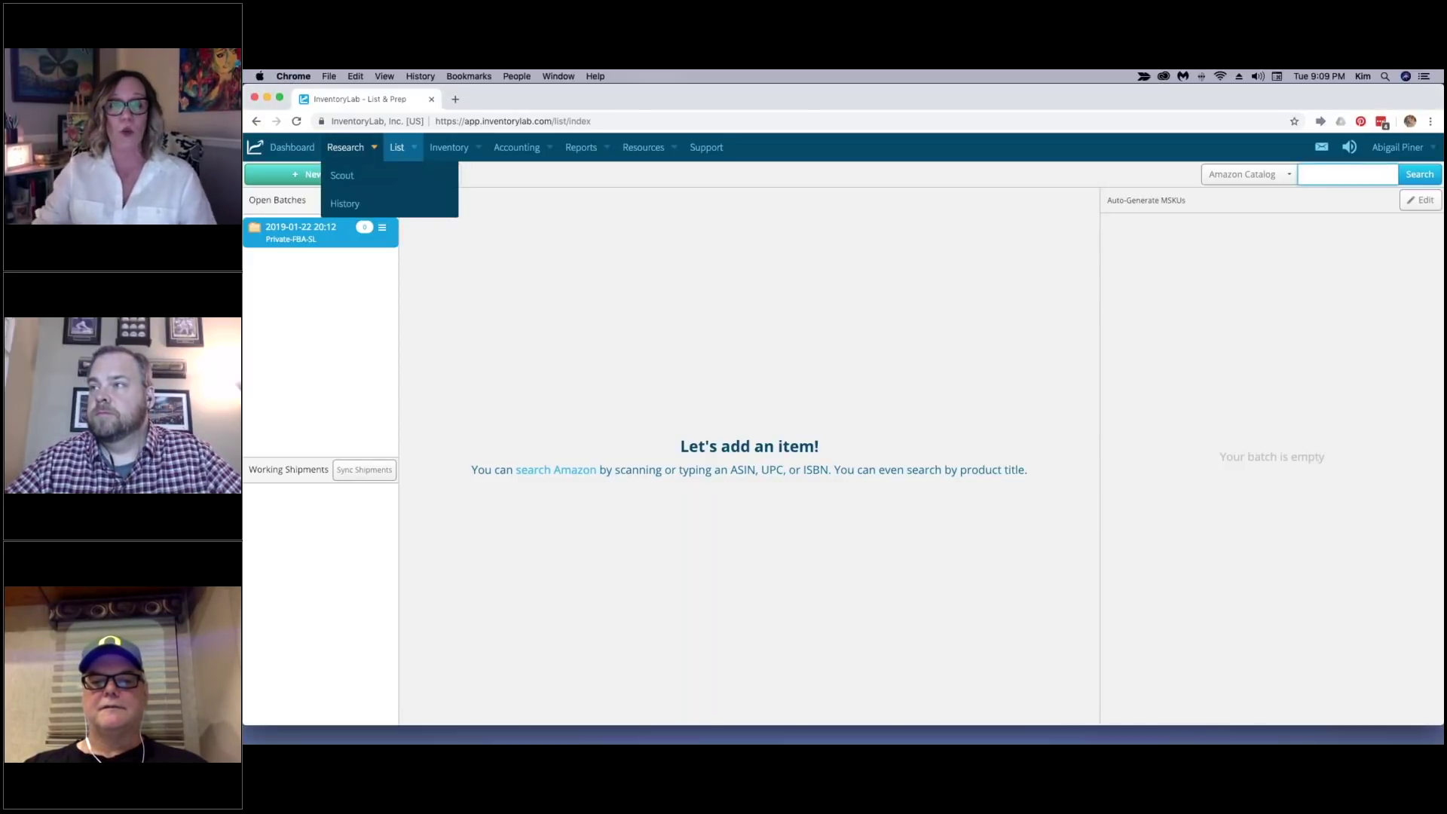
{"action": "left_click", "coordinate": [374, 178]}
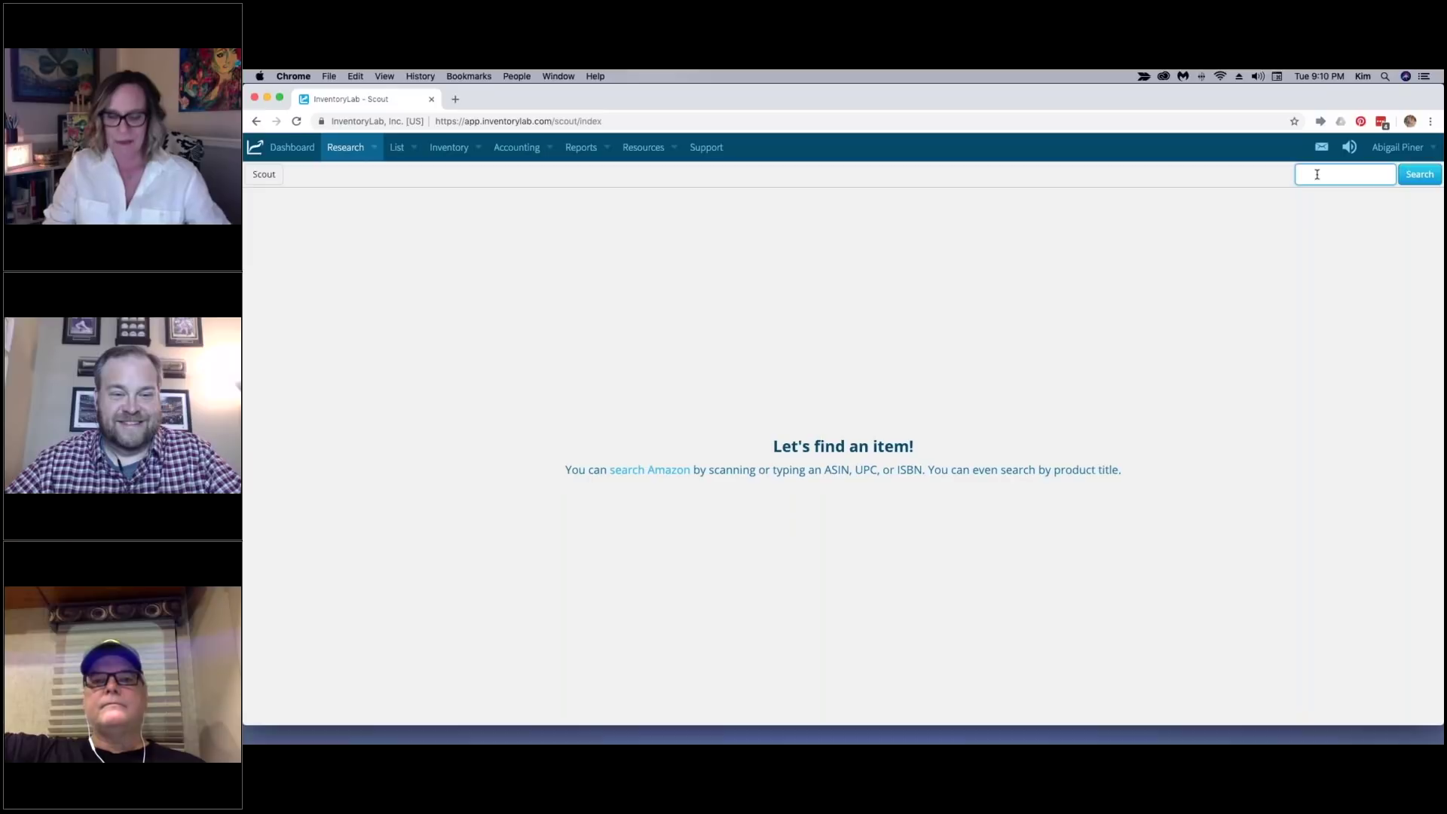
{"action": "type", "text": "B07SL2RYNY"}
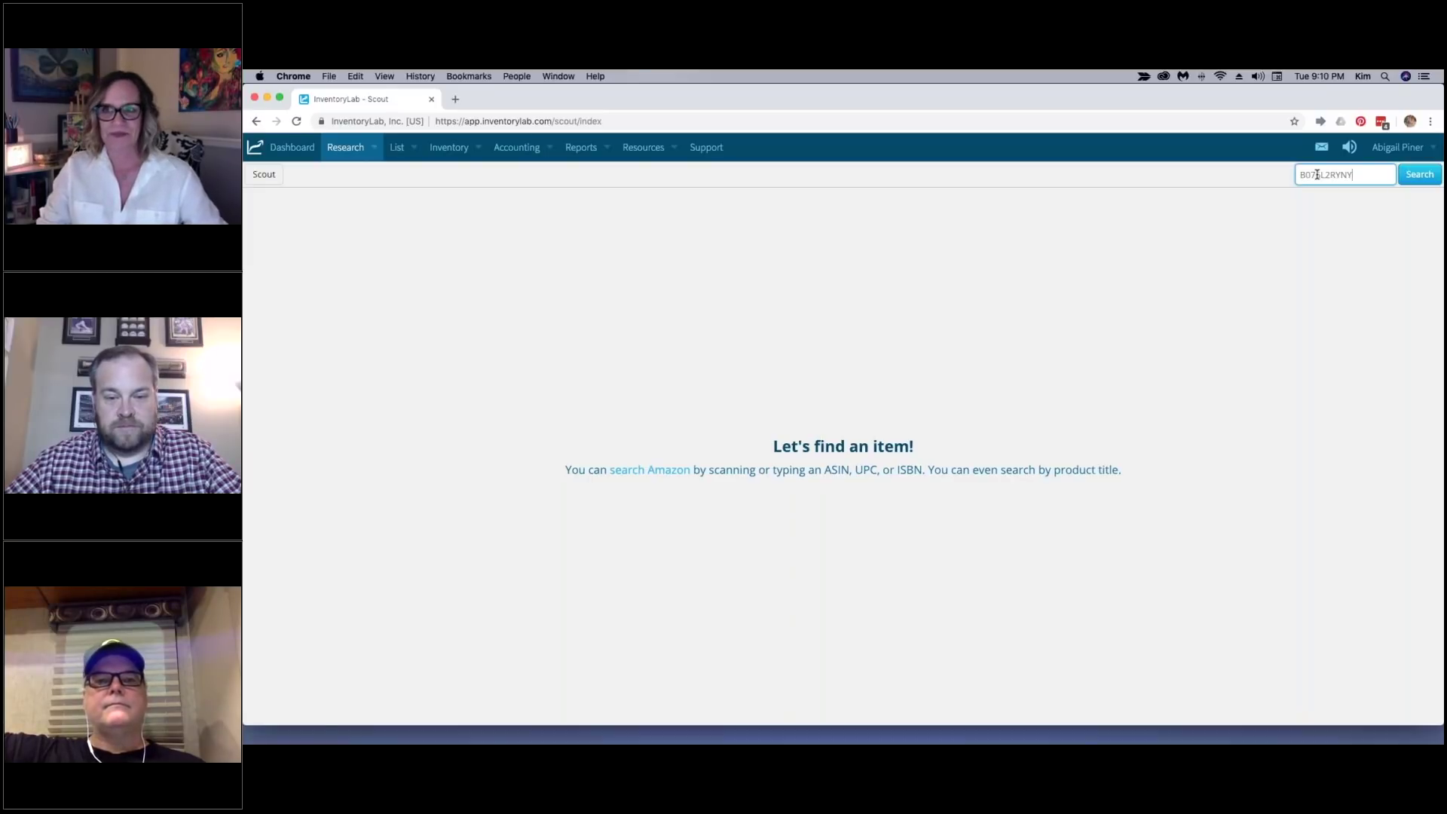
{"action": "key", "text": "Return"}
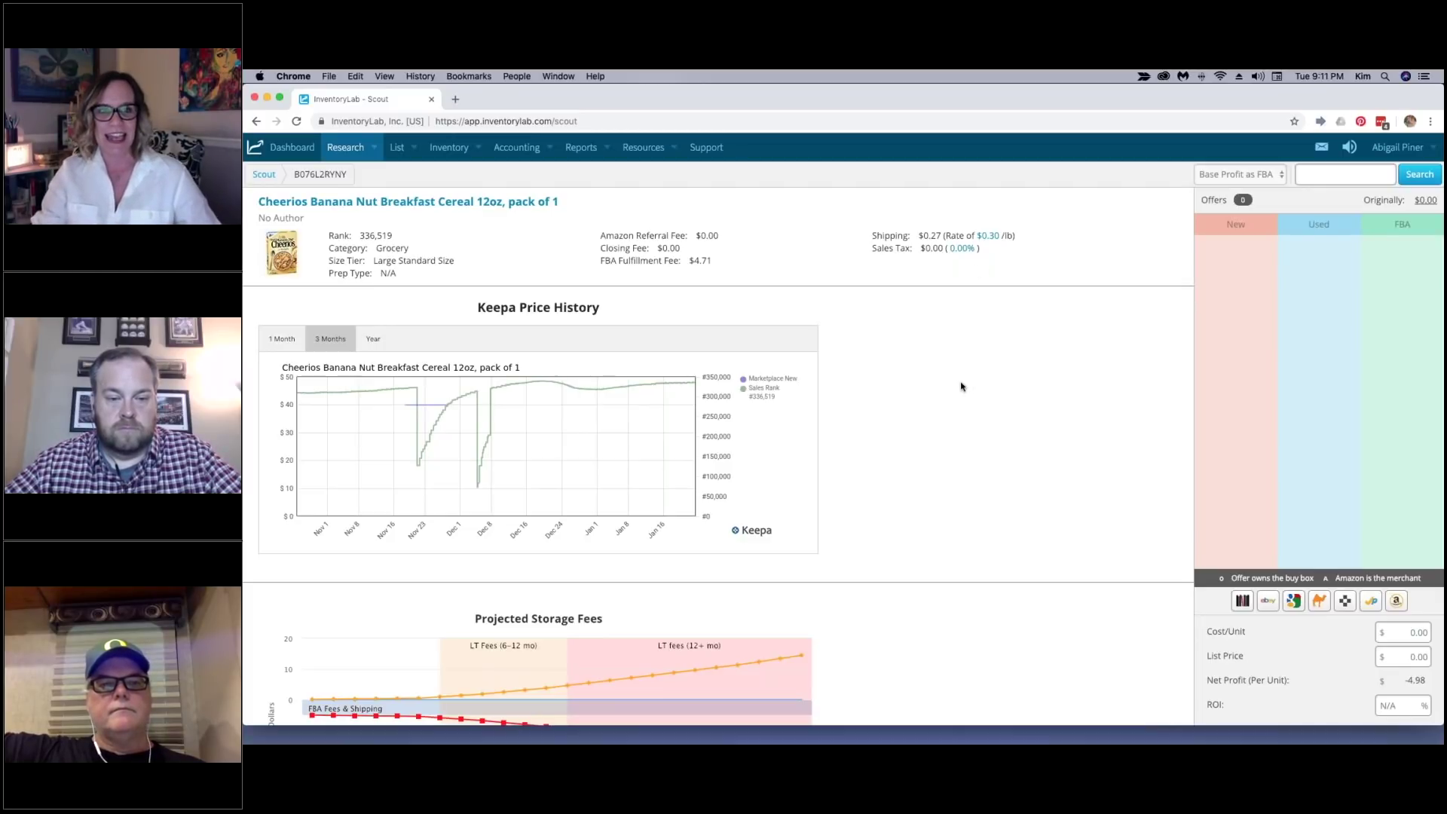
Examine the Keepa price history and projected storage fees charts for the Cheerios Banana Nut cereal.
{"action": "scroll", "coordinate": [961, 386], "scroll_direction": "down", "scroll_amount": 1}
{"action": "scroll", "coordinate": [961, 387], "scroll_direction": "down", "scroll_amount": 2}
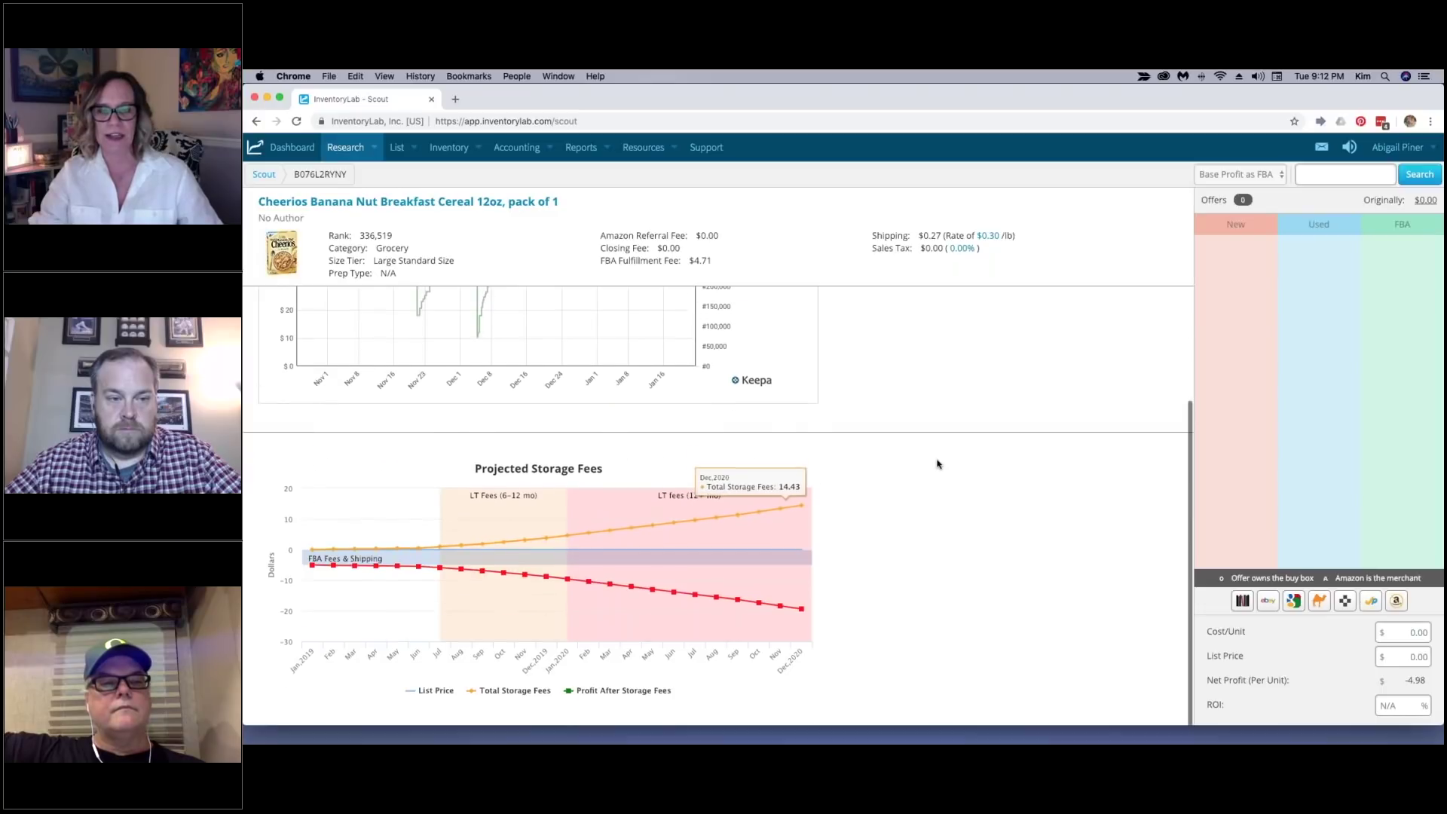
{"action": "scroll", "coordinate": [937, 462], "scroll_direction": "up", "scroll_amount": 3}
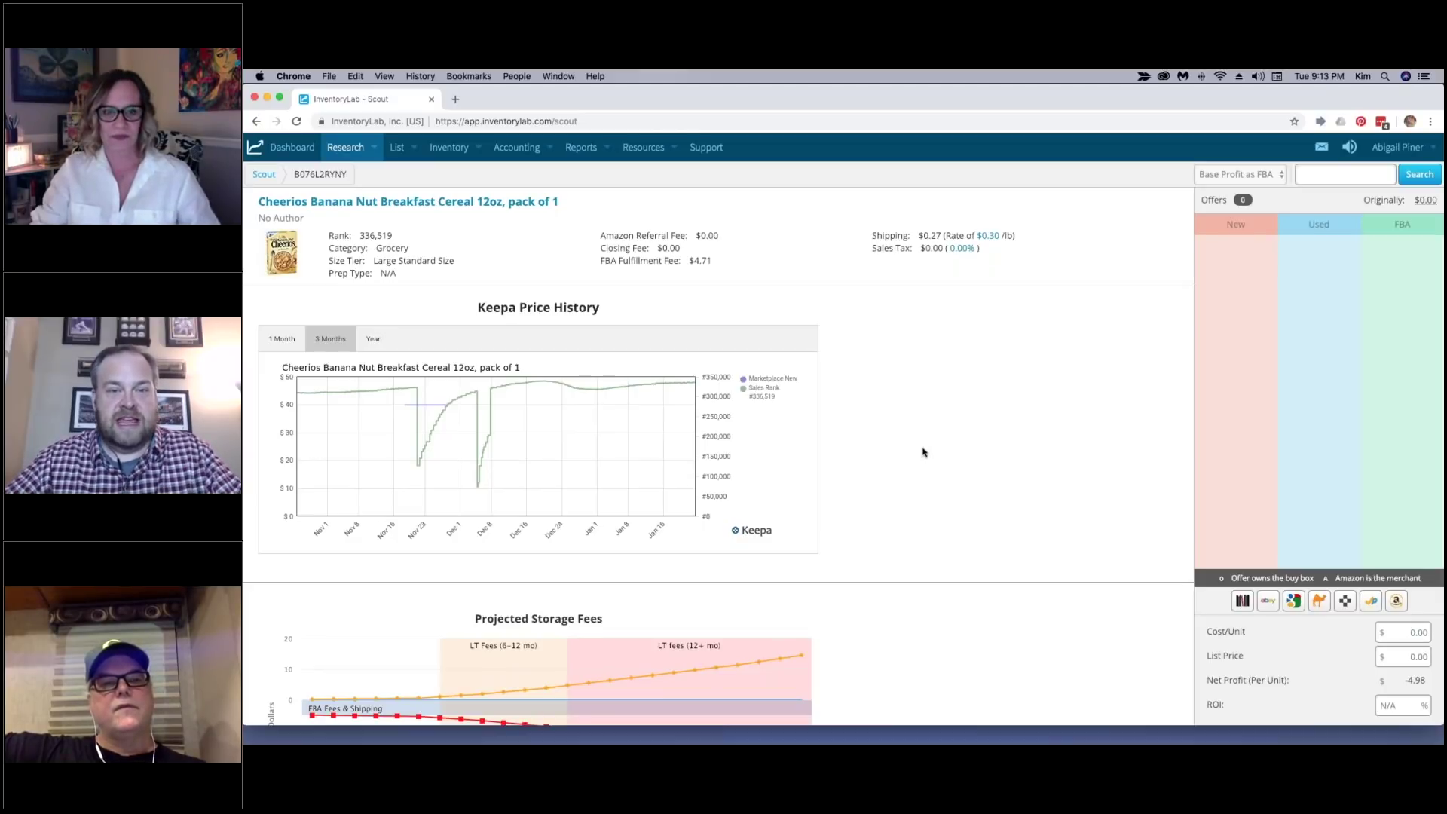
{"action": "scroll", "coordinate": [923, 452], "scroll_direction": "down", "scroll_amount": 3}
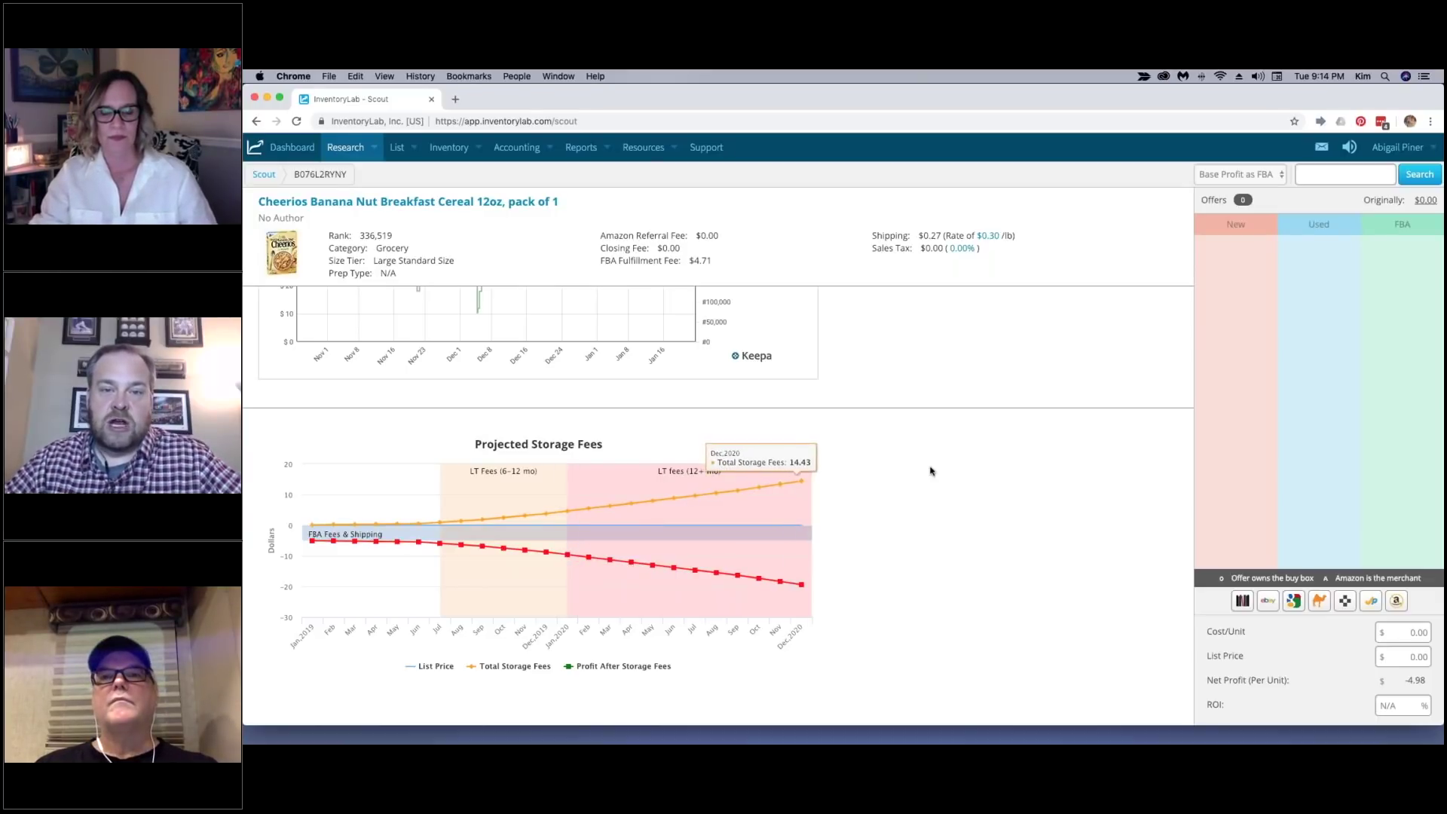
{"action": "scroll", "coordinate": [929, 471], "scroll_direction": "up", "scroll_amount": 3}
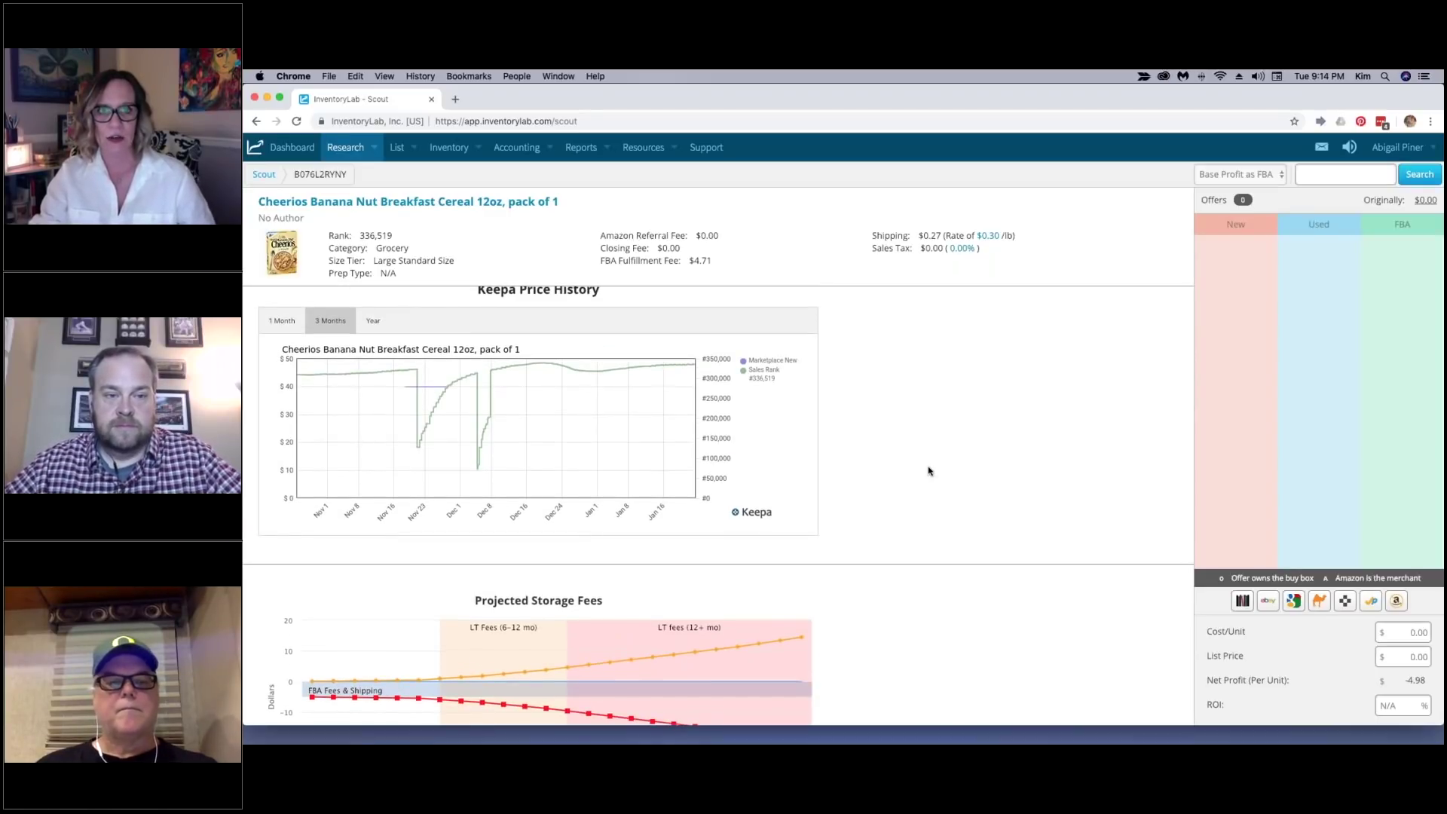
{"action": "scroll", "coordinate": [928, 471], "scroll_direction": "down", "scroll_amount": 1}
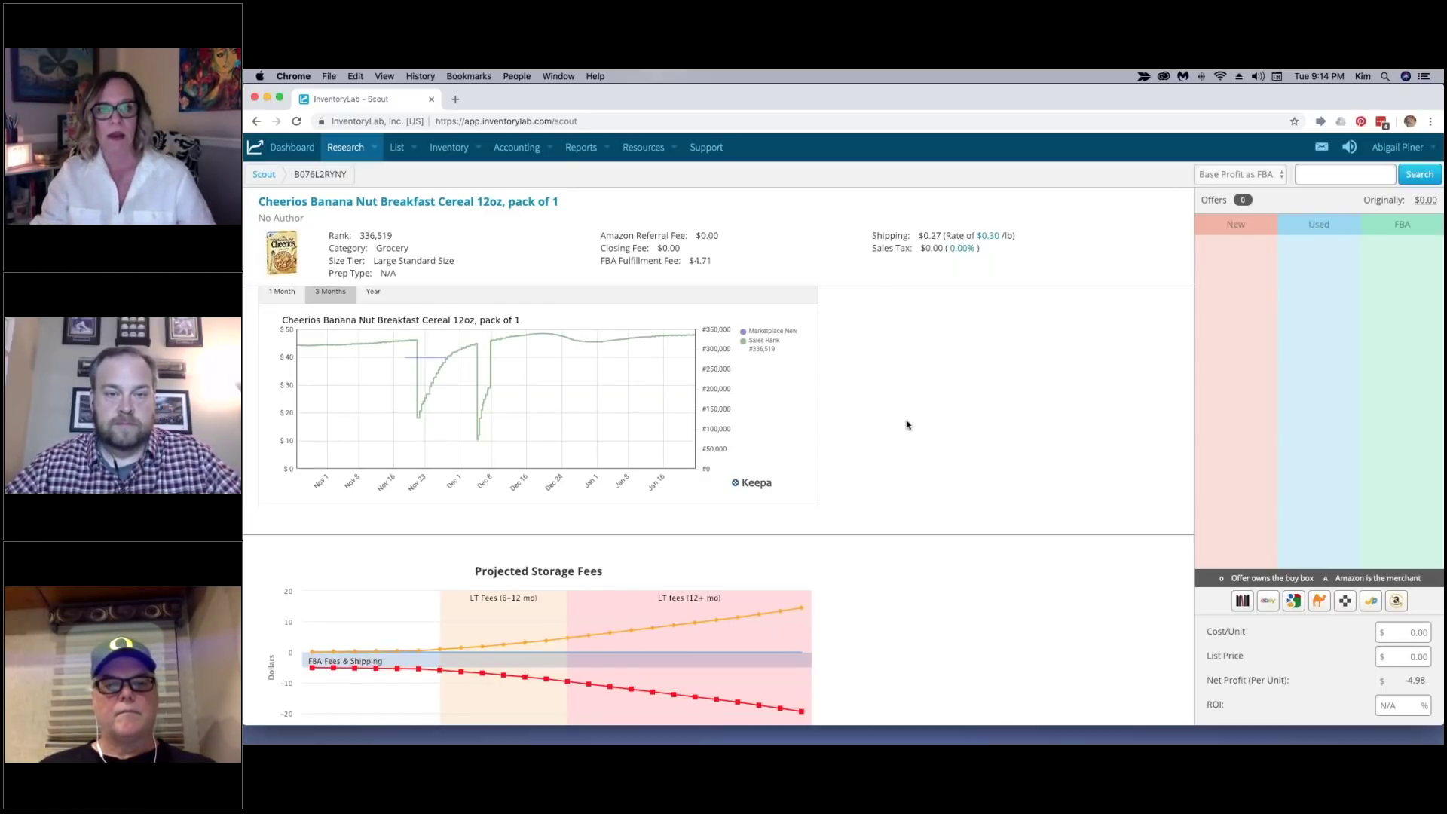
{"action": "scroll", "coordinate": [908, 424], "scroll_direction": "down", "scroll_amount": 4}
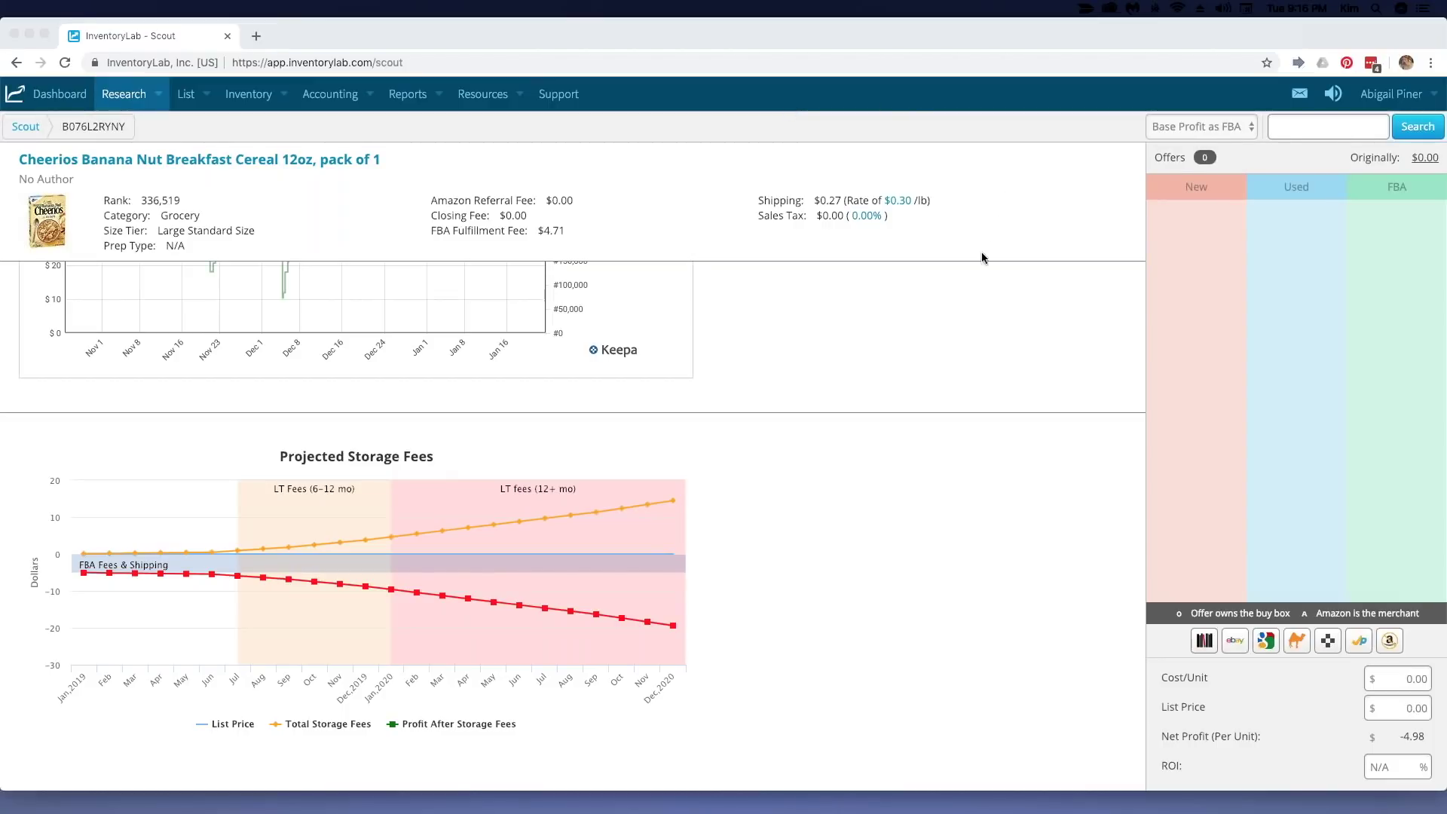
{"action": "scroll", "coordinate": [978, 303], "scroll_direction": "up", "scroll_amount": 3}
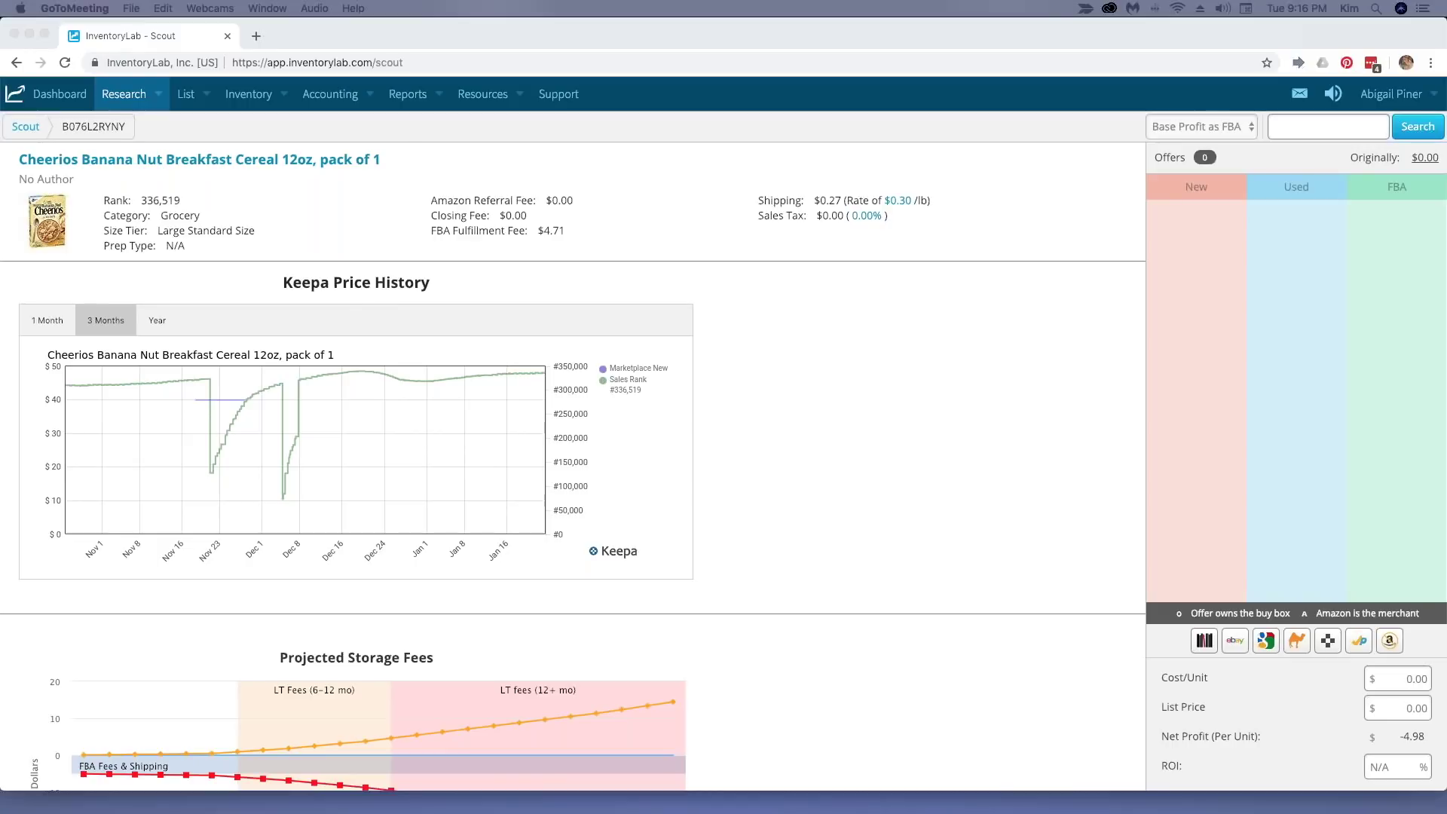
Look up ASIN B000WDVA9K in Scout.
{"action": "left_click", "coordinate": [1302, 126]}
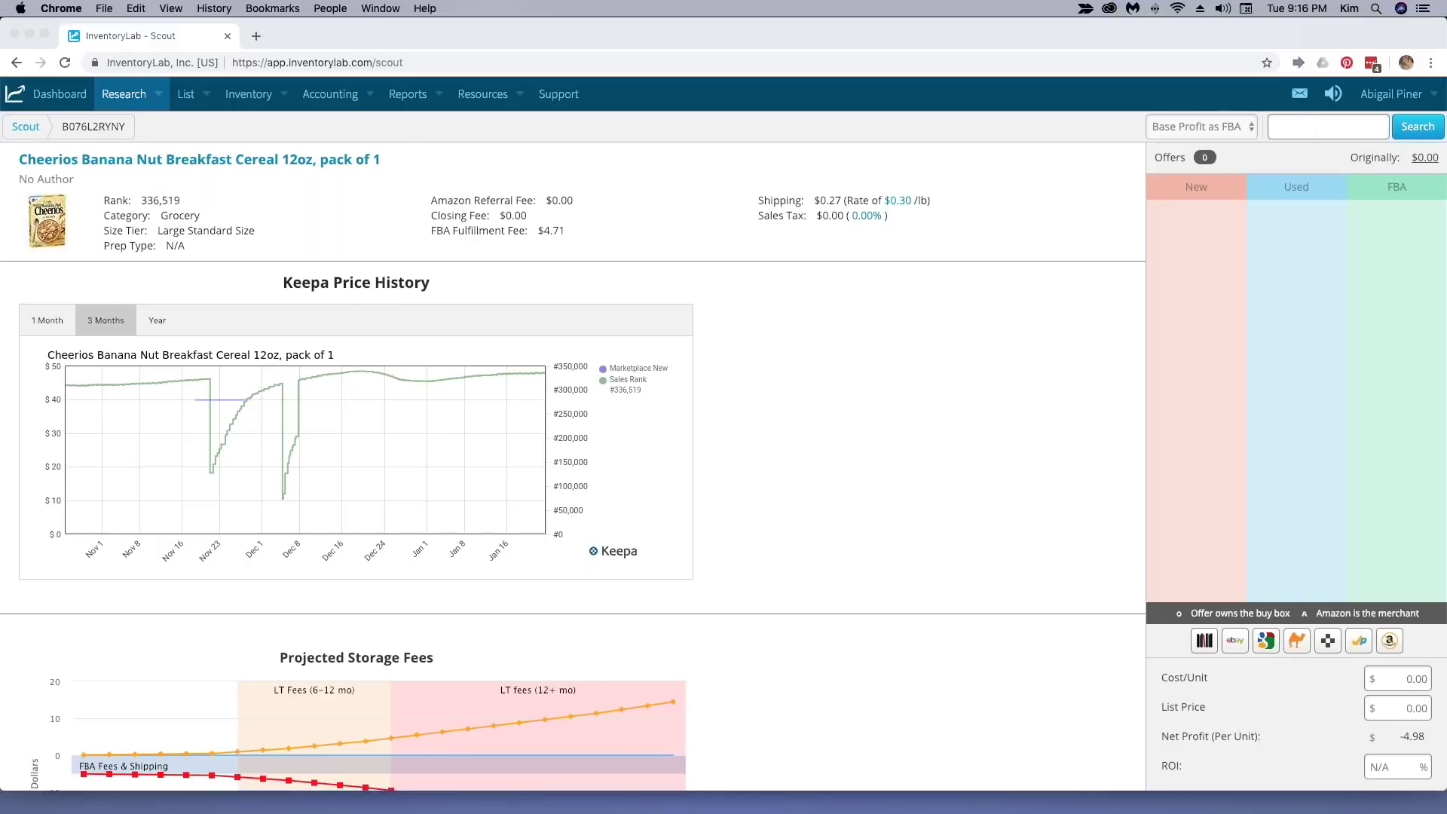
{"action": "type", "text": "B000VDVA9K"}
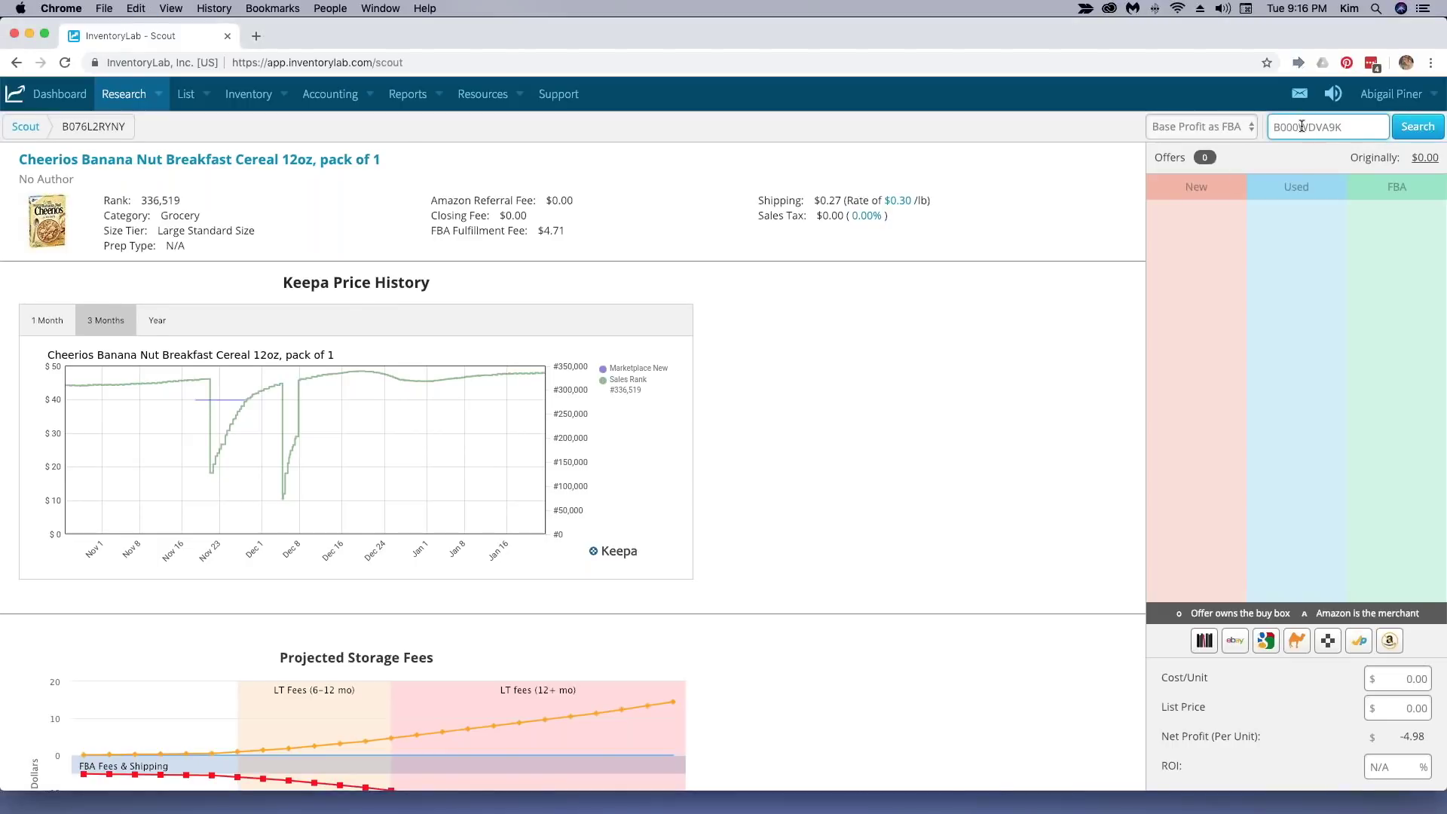
{"action": "key", "text": "Return"}
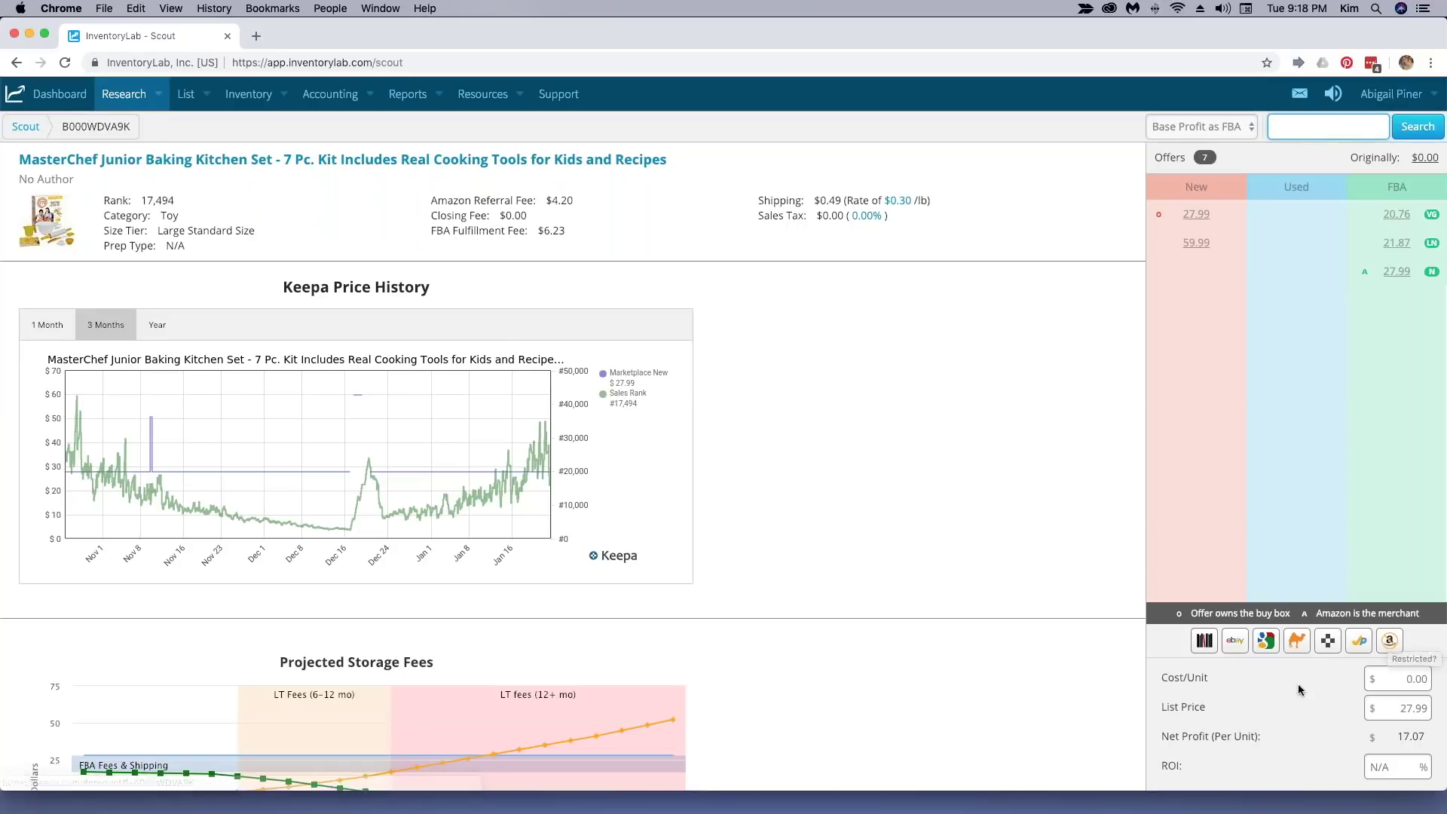
Set the MasterChef Junior baking set's cost per unit to $9 and its ROI to 90%.
{"action": "left_click", "coordinate": [1420, 680]}
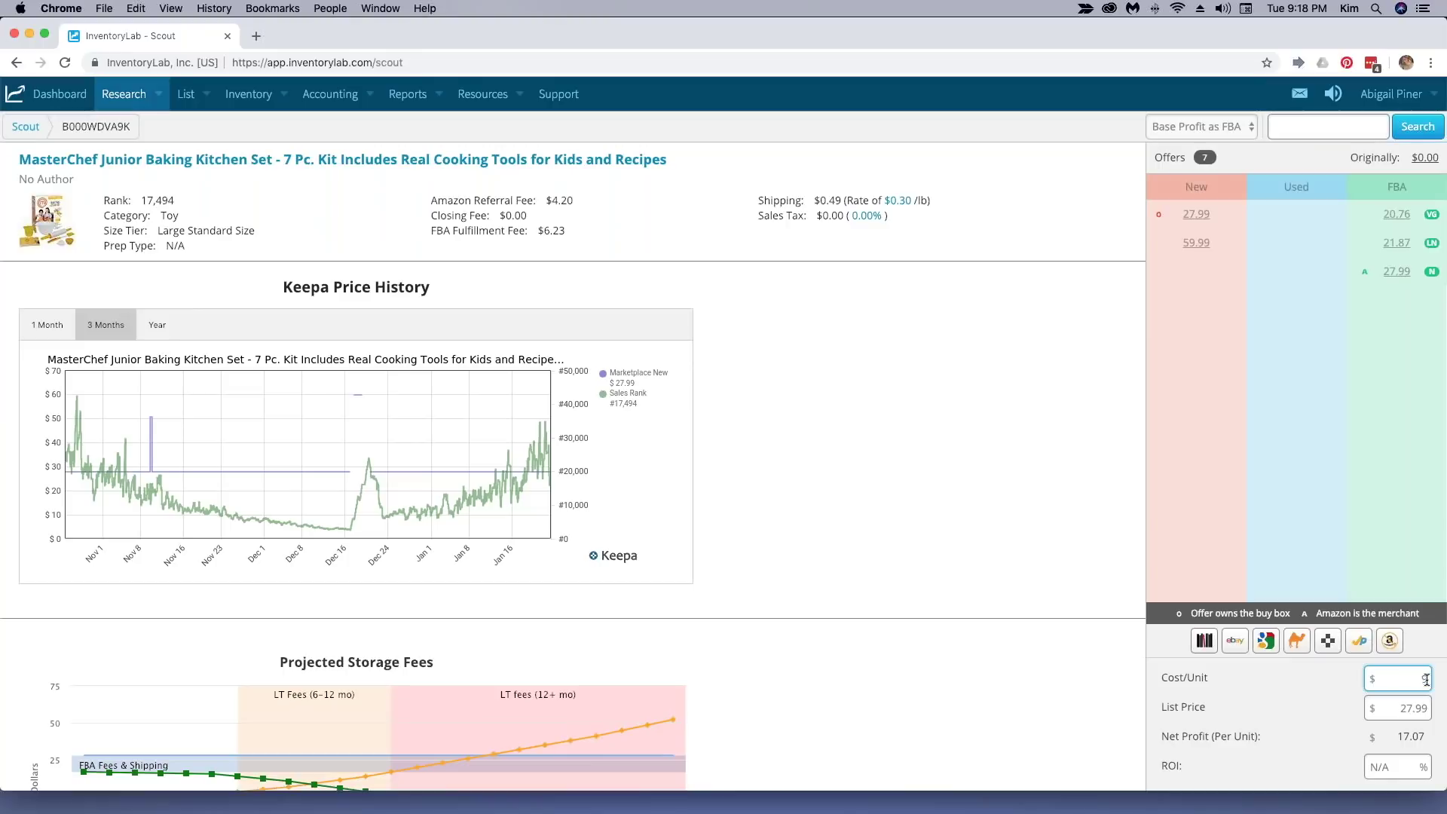
{"action": "type", "text": "9"}
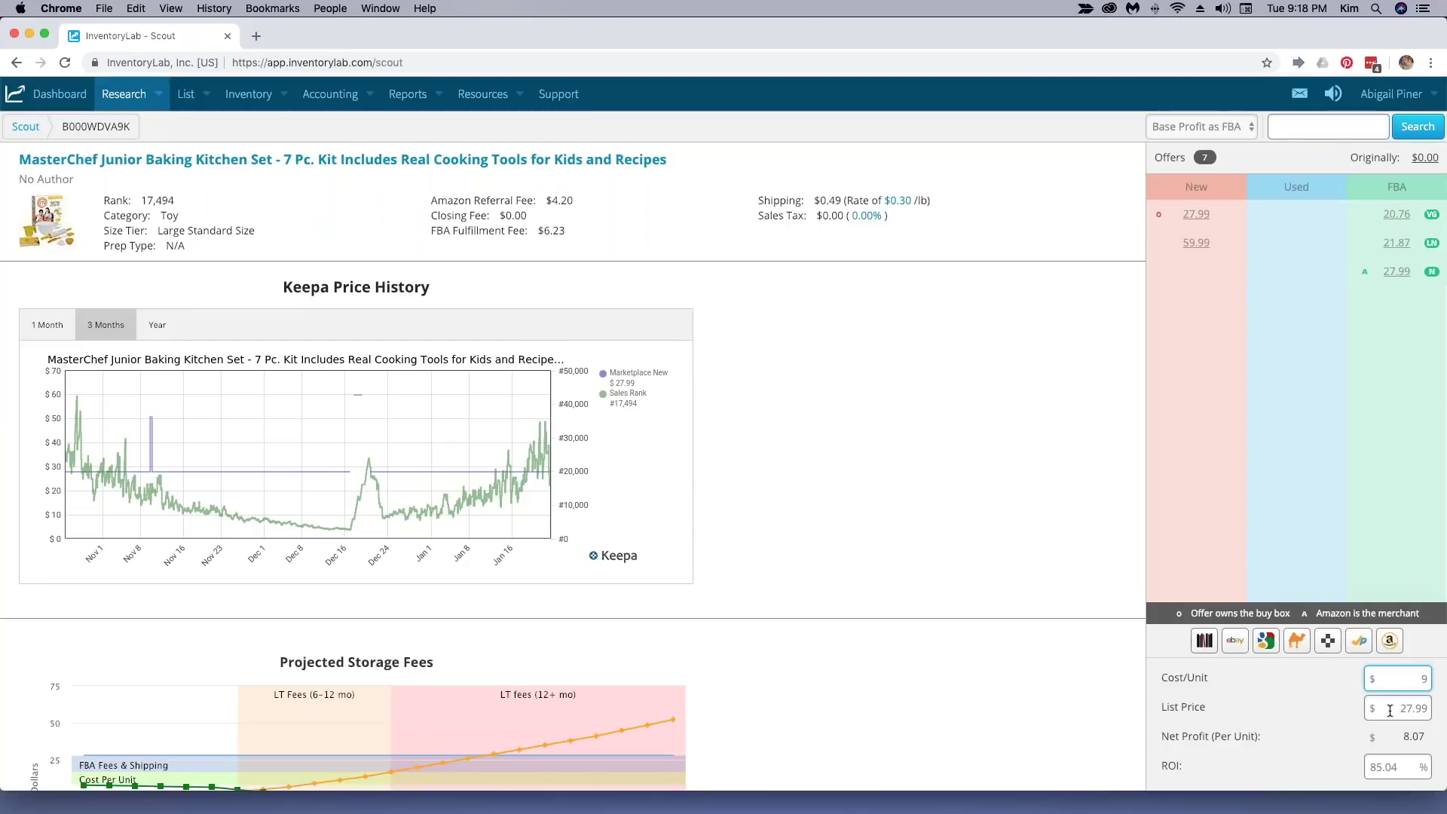
{"action": "left_click", "coordinate": [1346, 712]}
{"action": "left_click", "coordinate": [1411, 766]}
{"action": "key", "text": "BackSpace"}
{"action": "key", "text": "BackSpace"}
{"action": "key", "text": "BackSpace"}
{"action": "key", "text": "BackSpace"}
{"action": "type", "text": "90"}
{"action": "left_click", "coordinate": [1305, 777]}
{"action": "left_click", "coordinate": [198, 96]}
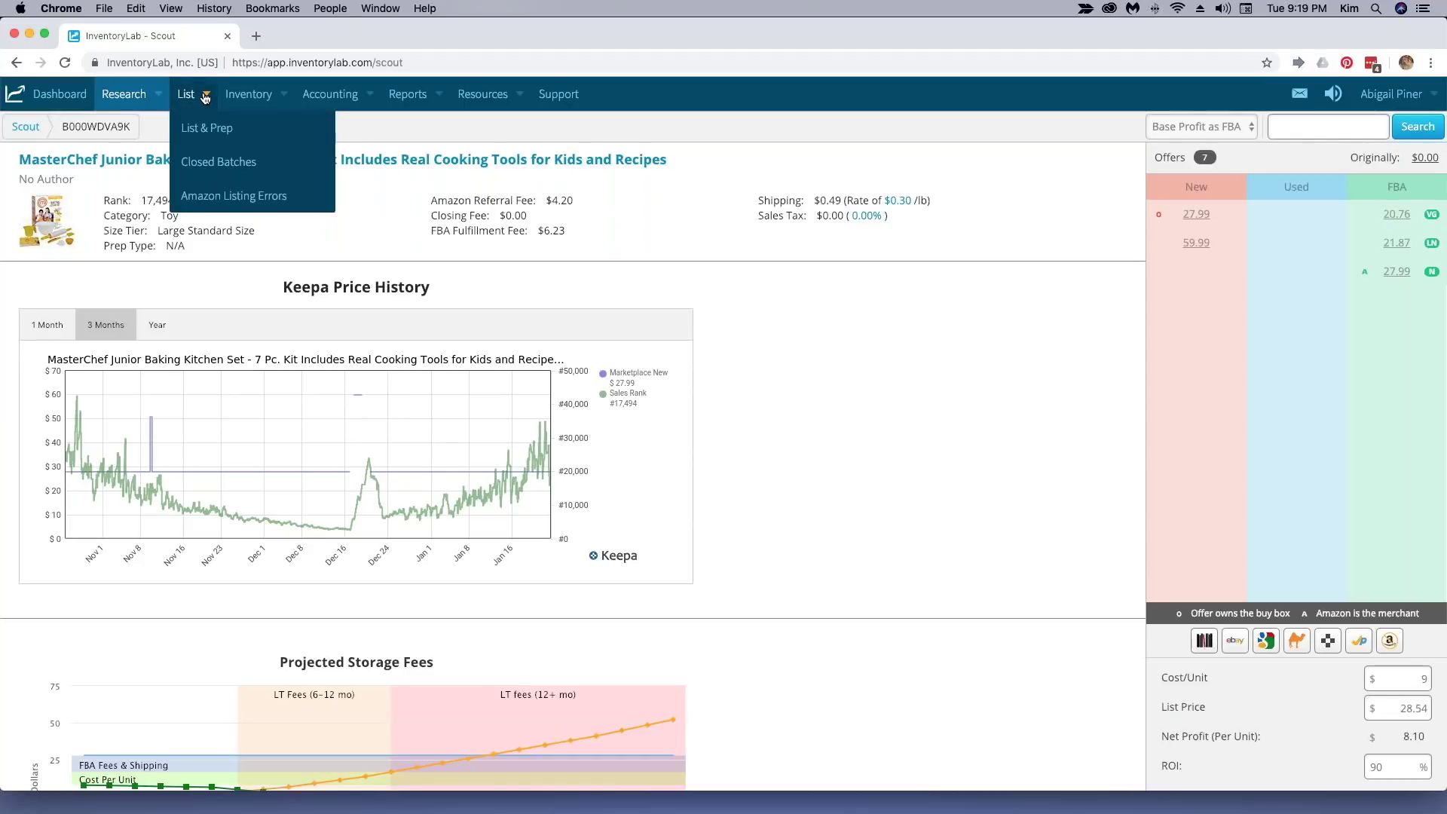
{"action": "left_click", "coordinate": [247, 130]}
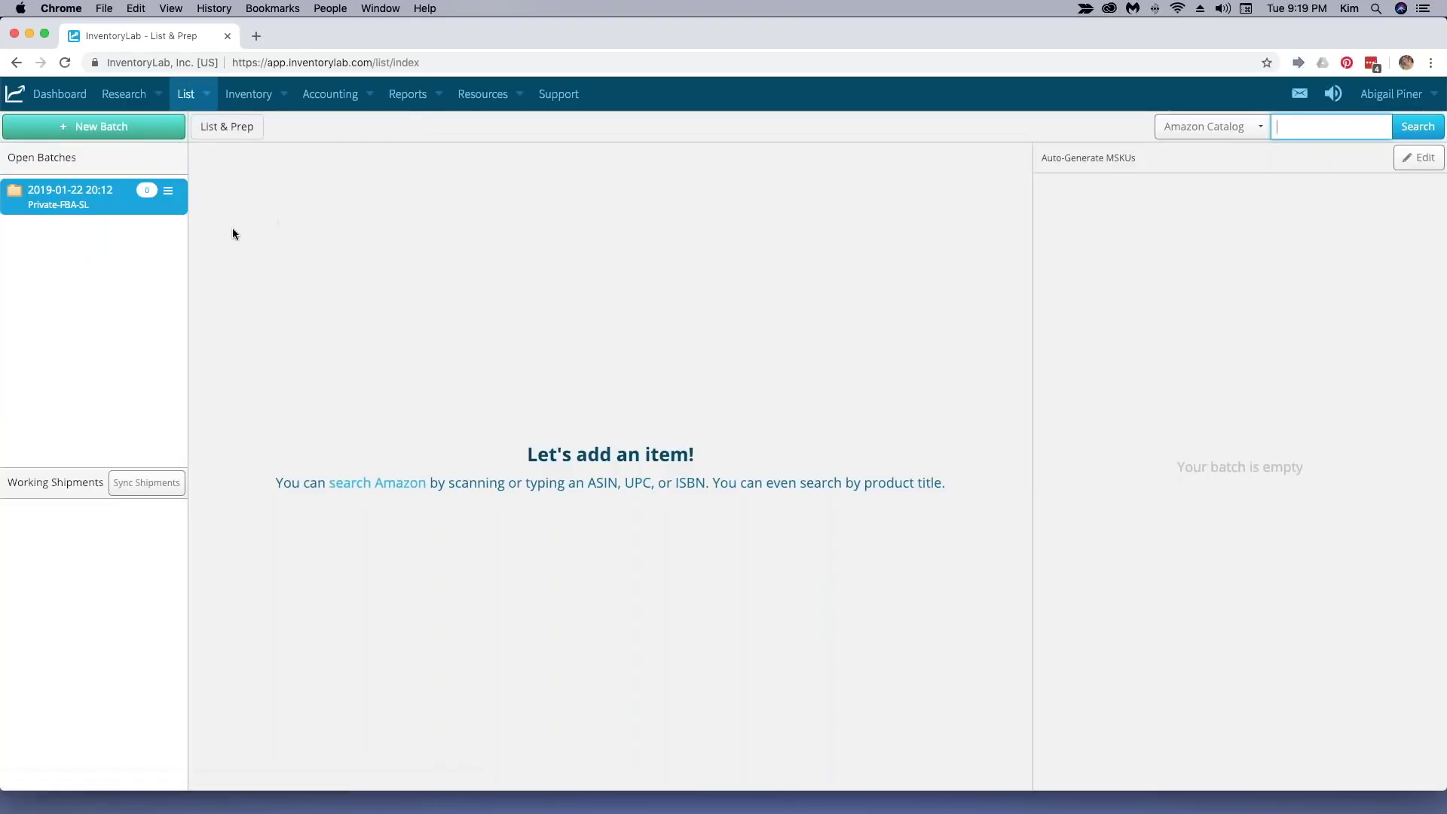
{"action": "left_click", "coordinate": [168, 191]}
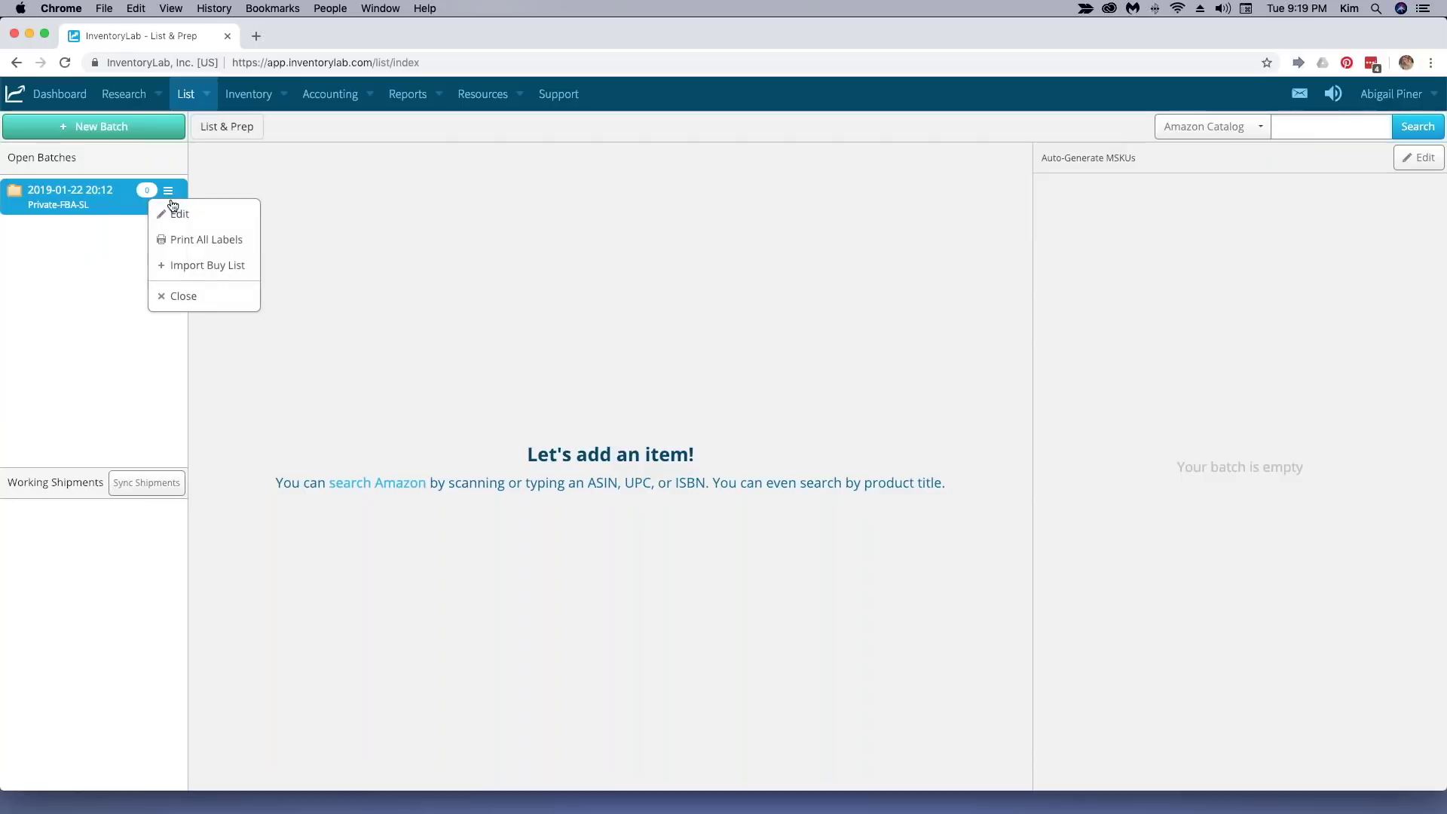
{"action": "left_click", "coordinate": [188, 296]}
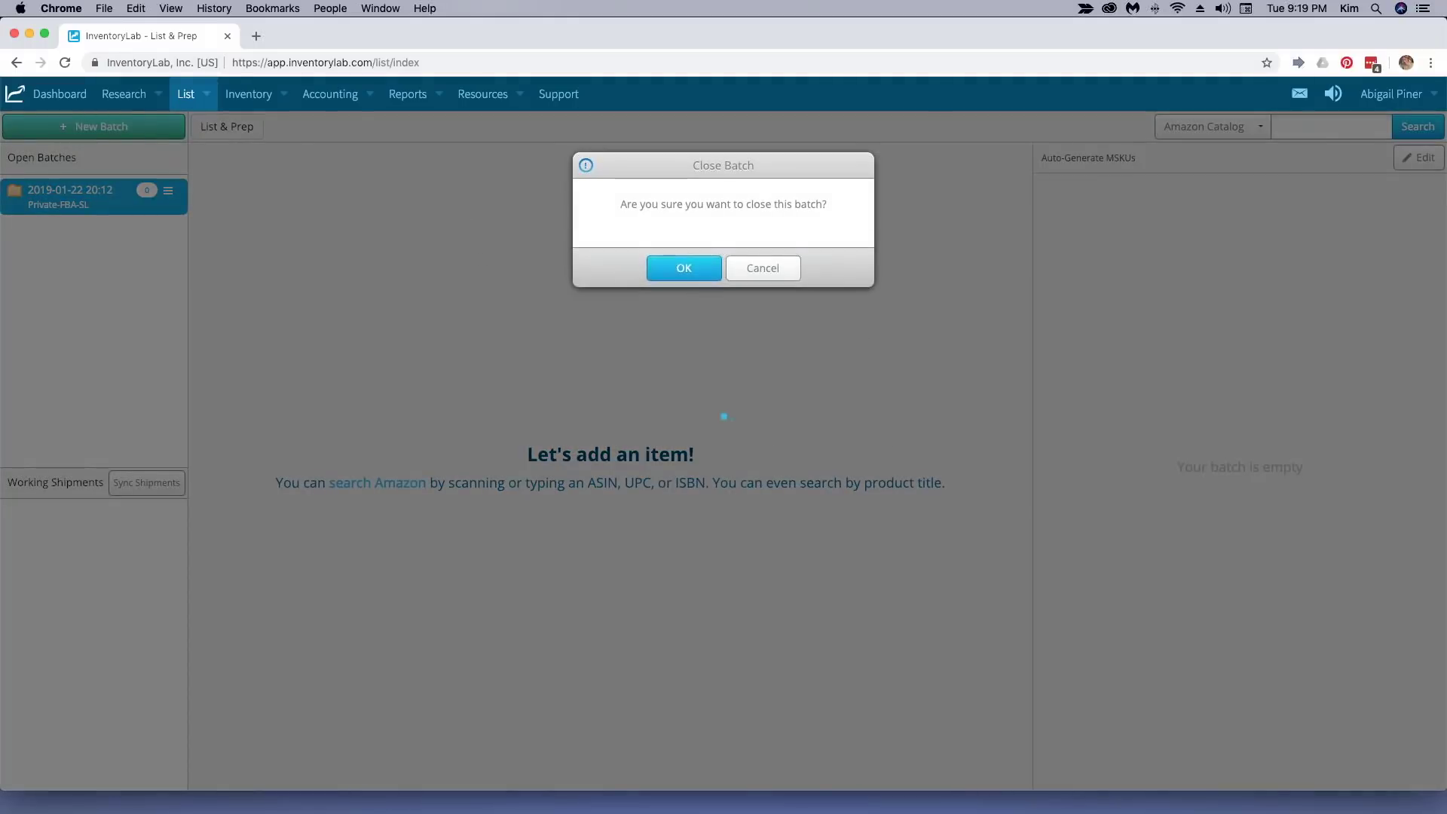
{"action": "left_click", "coordinate": [684, 269]}
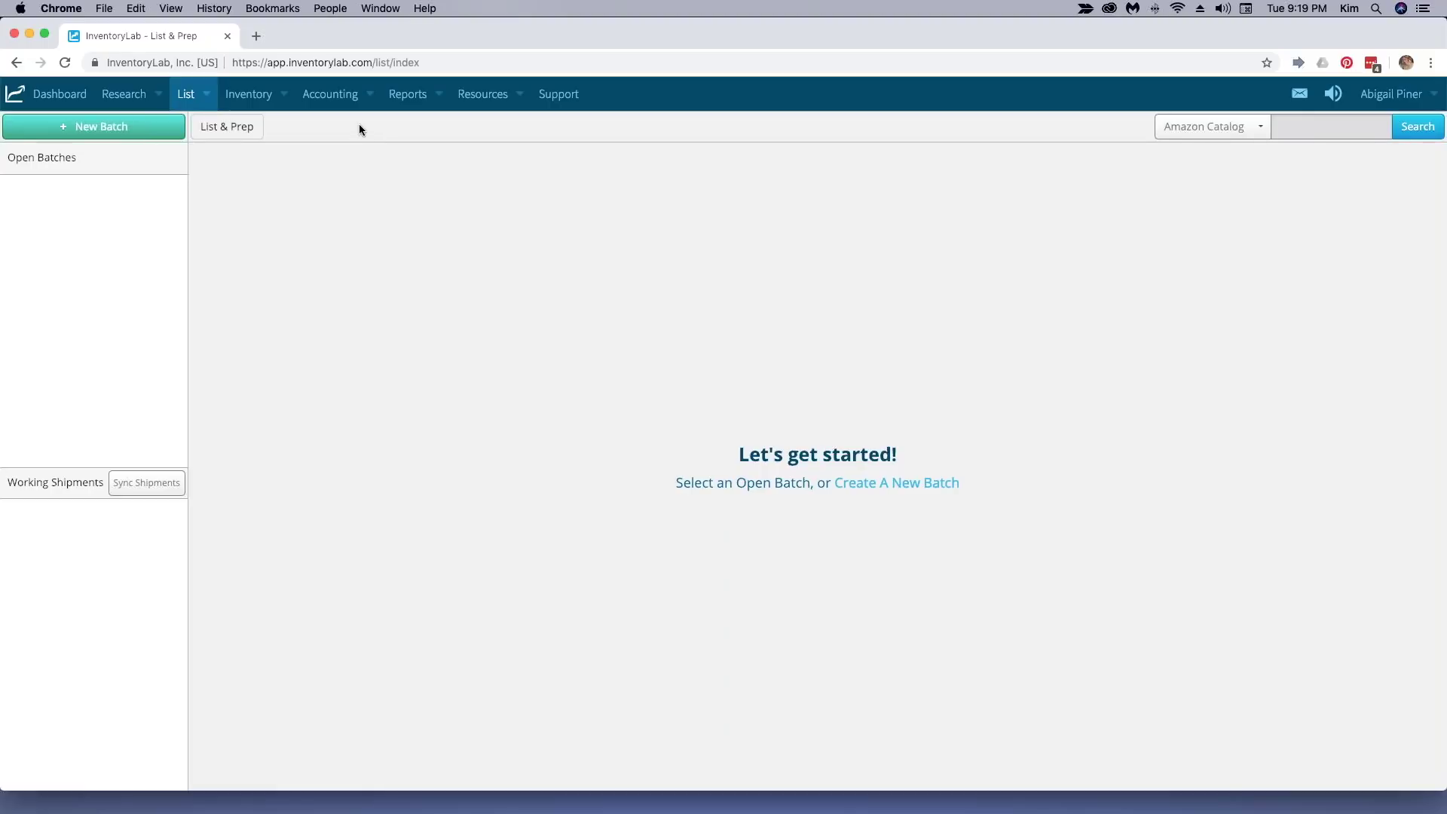
Start a new batch with packing type Individual Products, channel FBA and workflow type Private.
{"action": "left_click", "coordinate": [148, 133]}
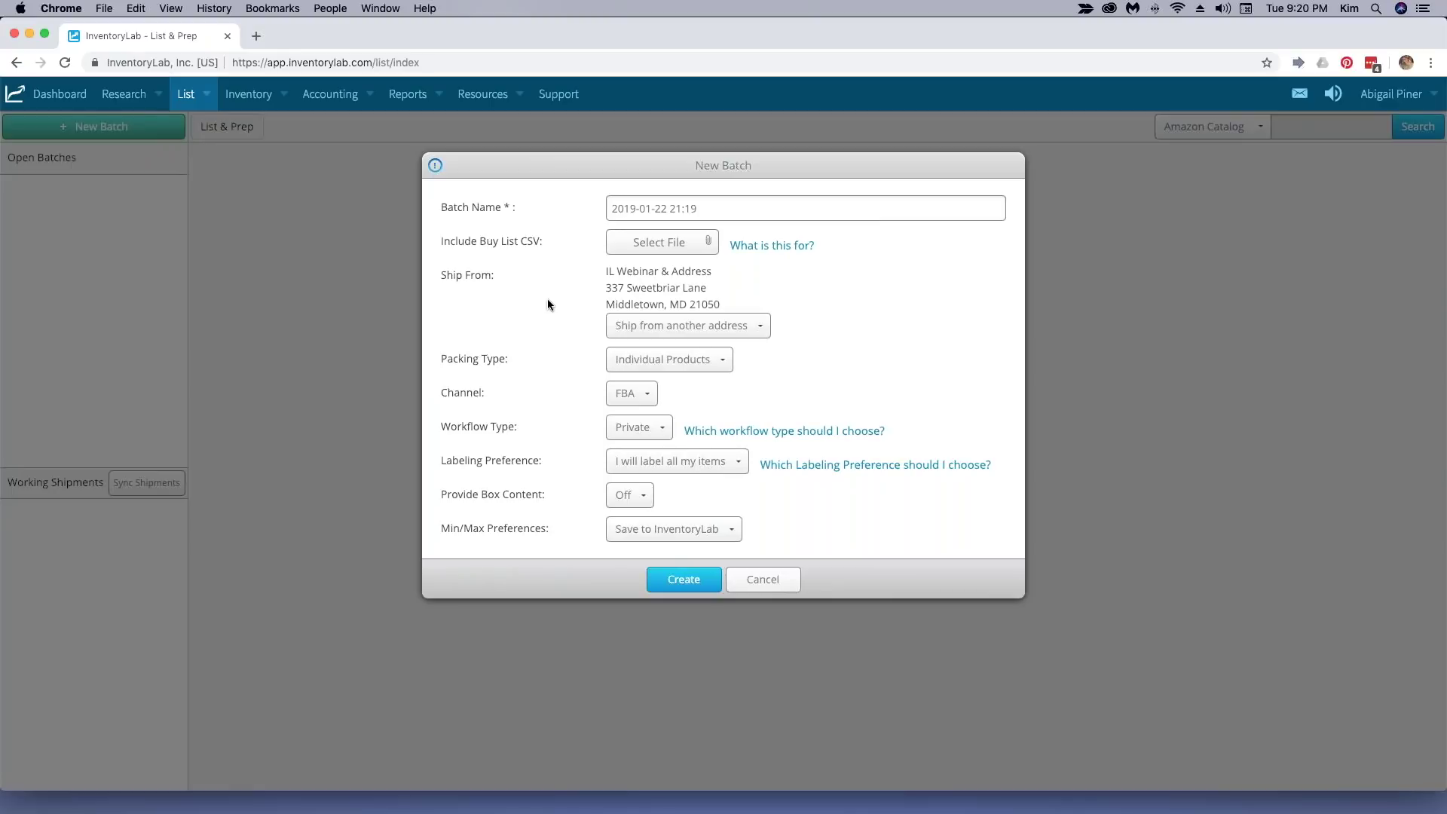
{"action": "left_click", "coordinate": [725, 362]}
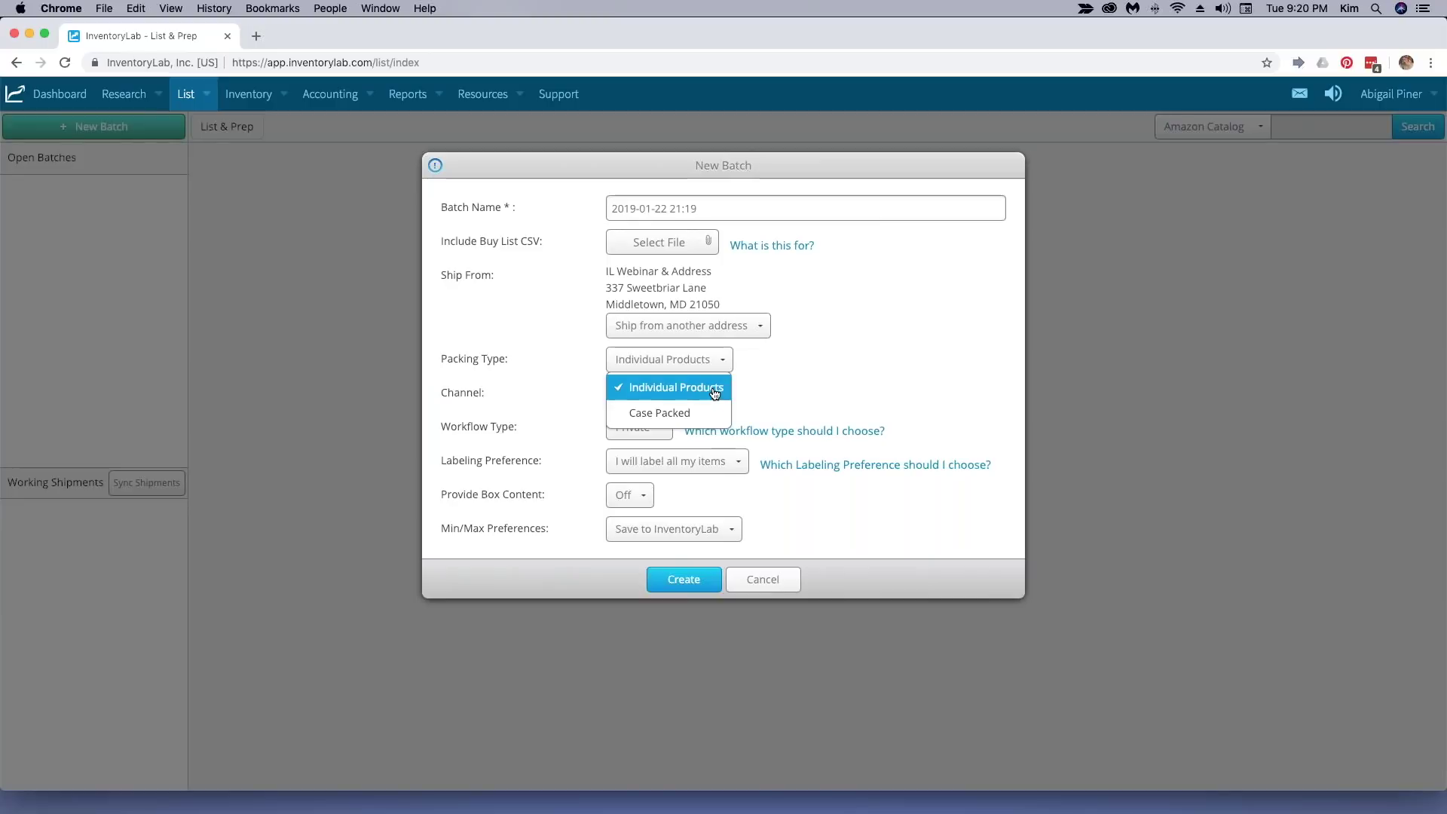
{"action": "left_click", "coordinate": [705, 389]}
{"action": "left_click", "coordinate": [647, 398]}
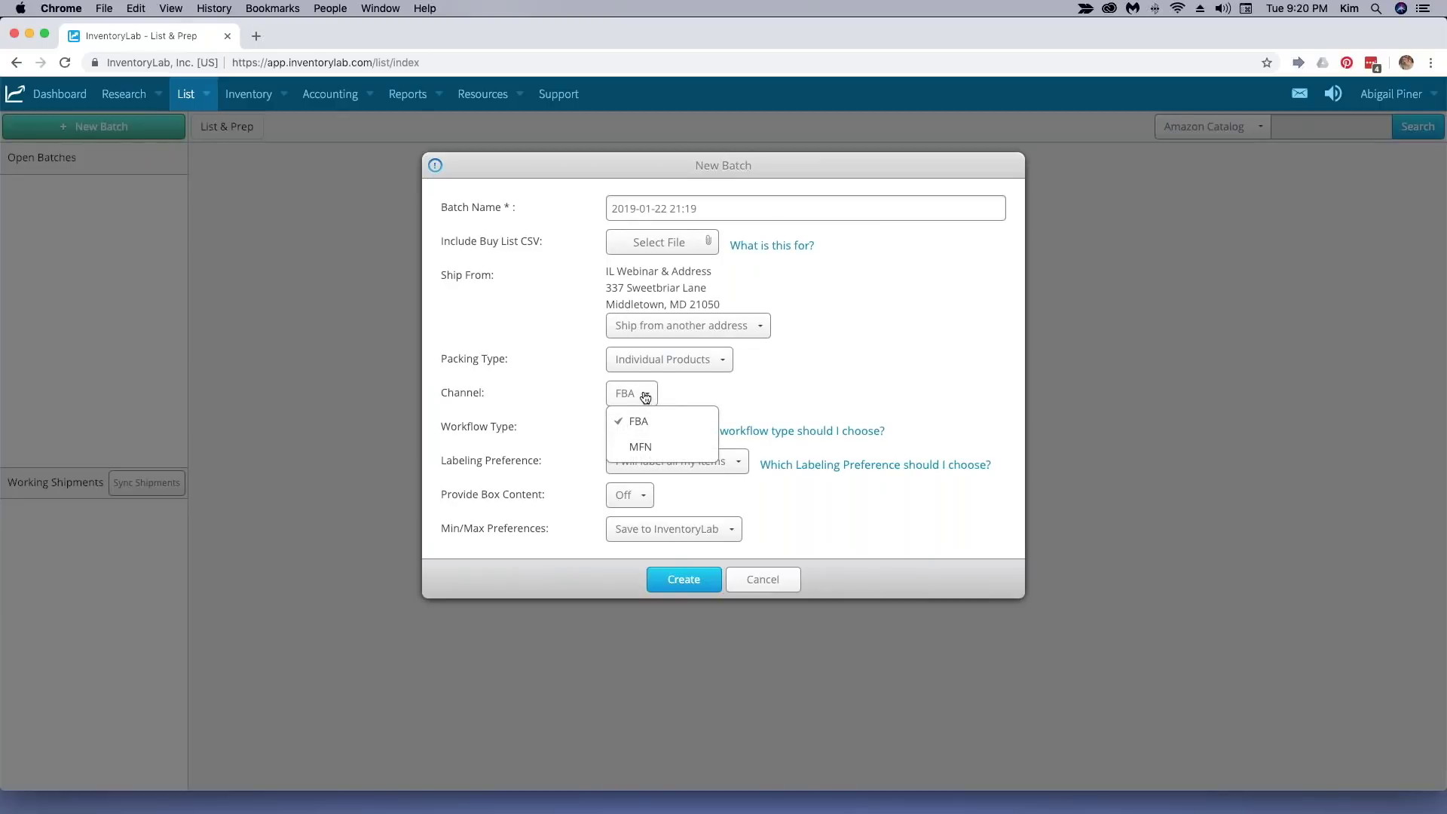
{"action": "left_click", "coordinate": [633, 420]}
{"action": "left_click", "coordinate": [657, 429]}
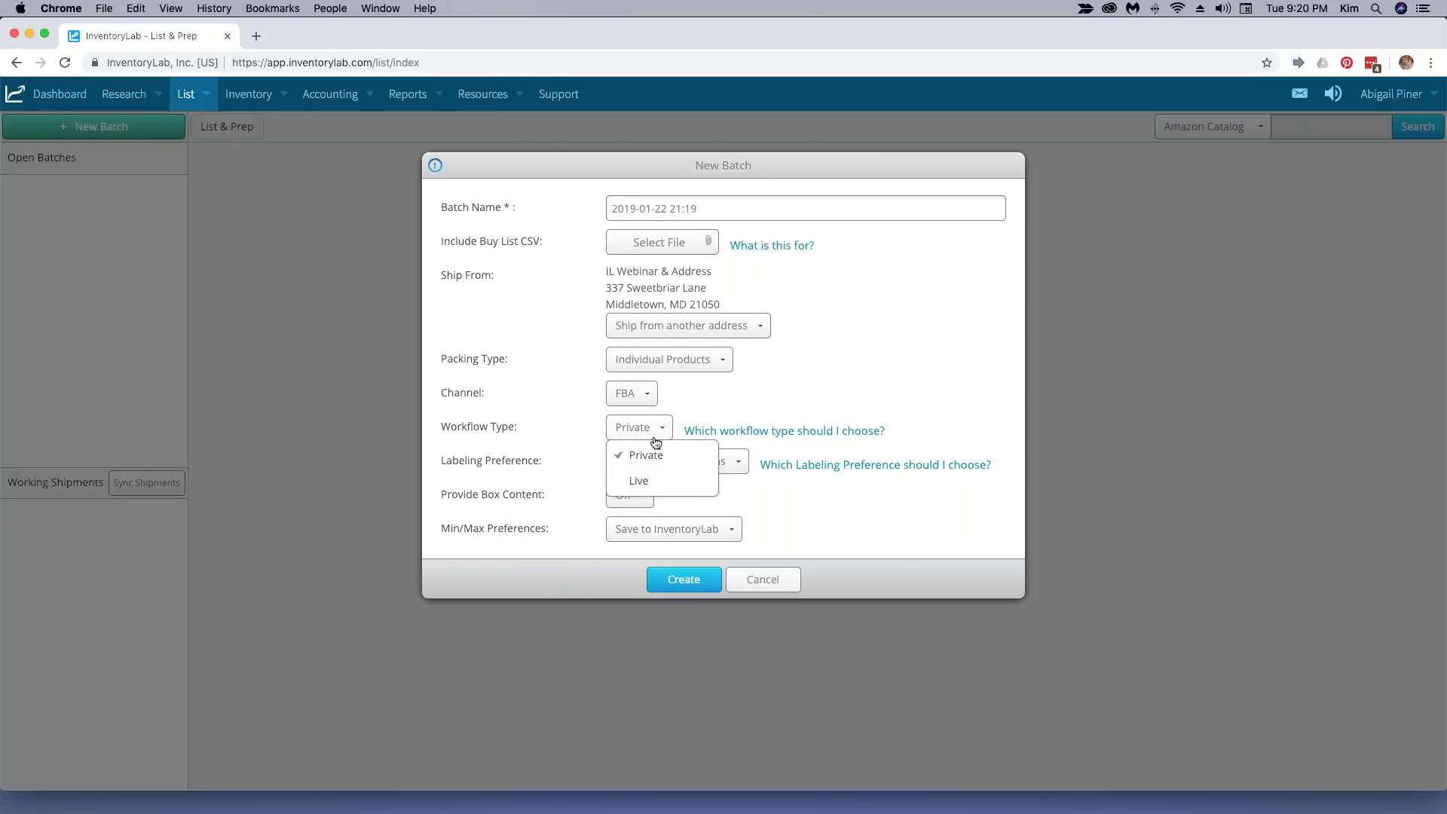
{"action": "left_click", "coordinate": [677, 458]}
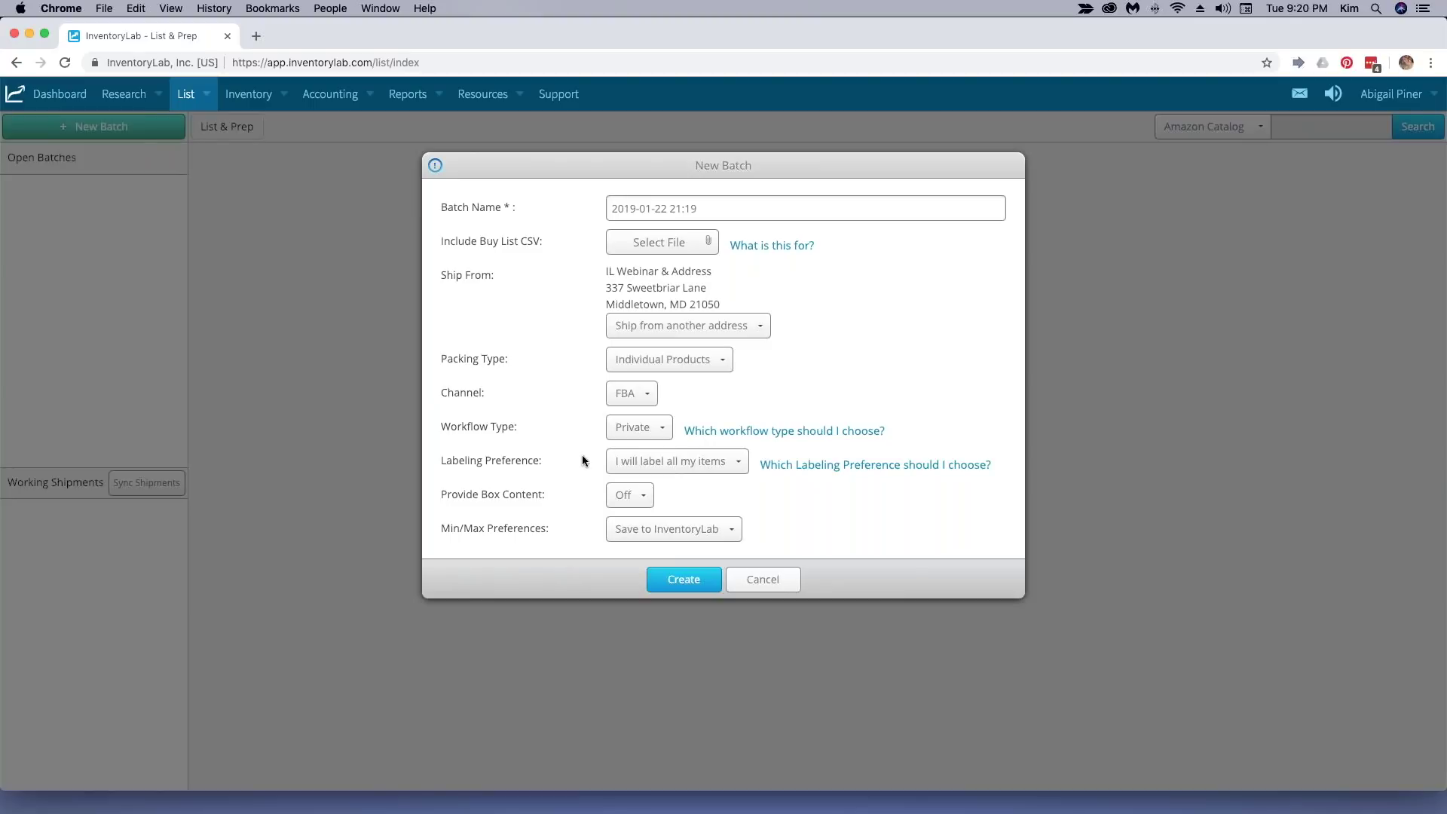
Turn on box content, choose Save to InventoryLab for min/max preferences and Small parcel delivery (SPD) for shipping, and create the batch.
{"action": "left_click", "coordinate": [645, 500]}
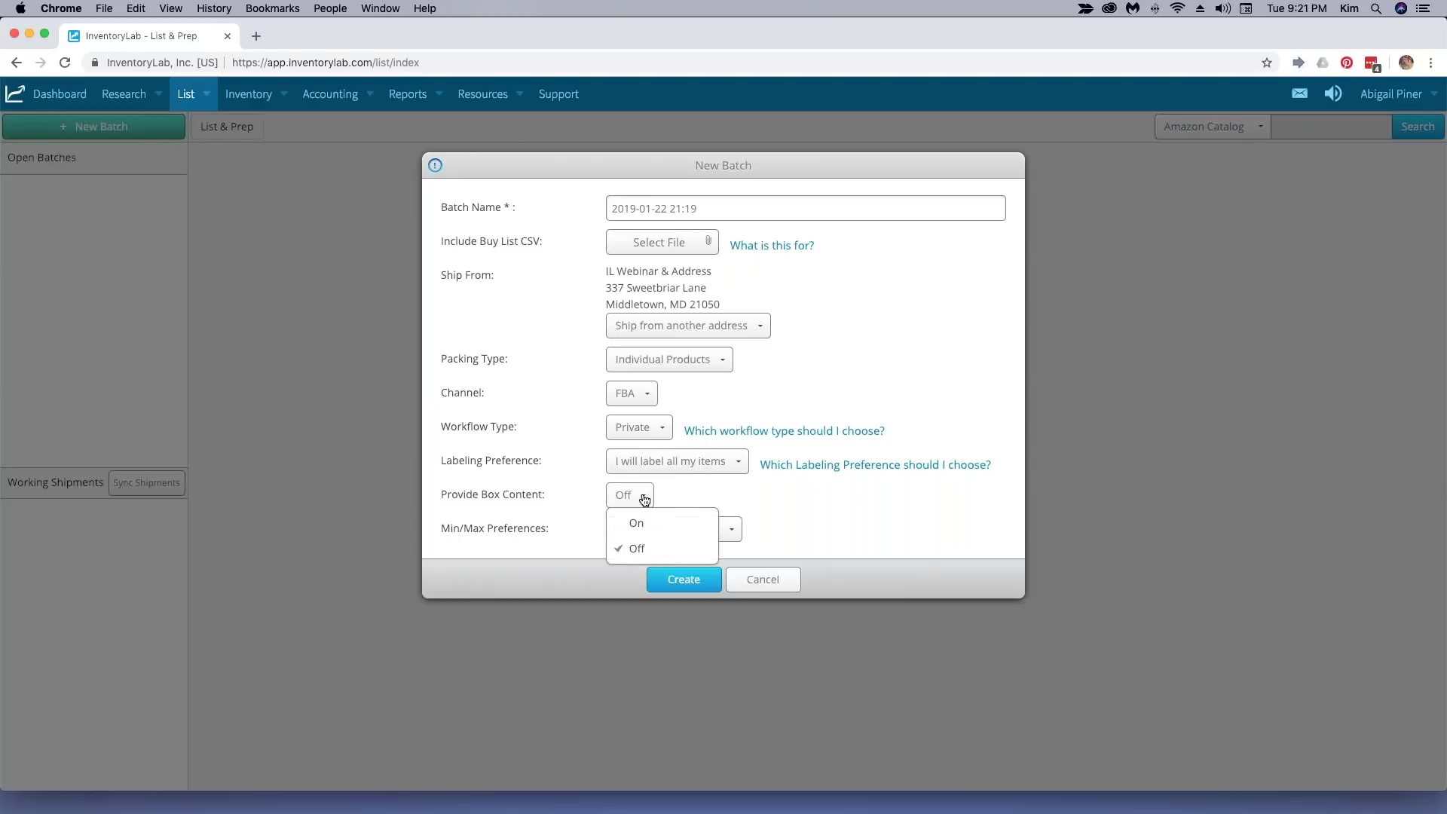
{"action": "left_click", "coordinate": [646, 523]}
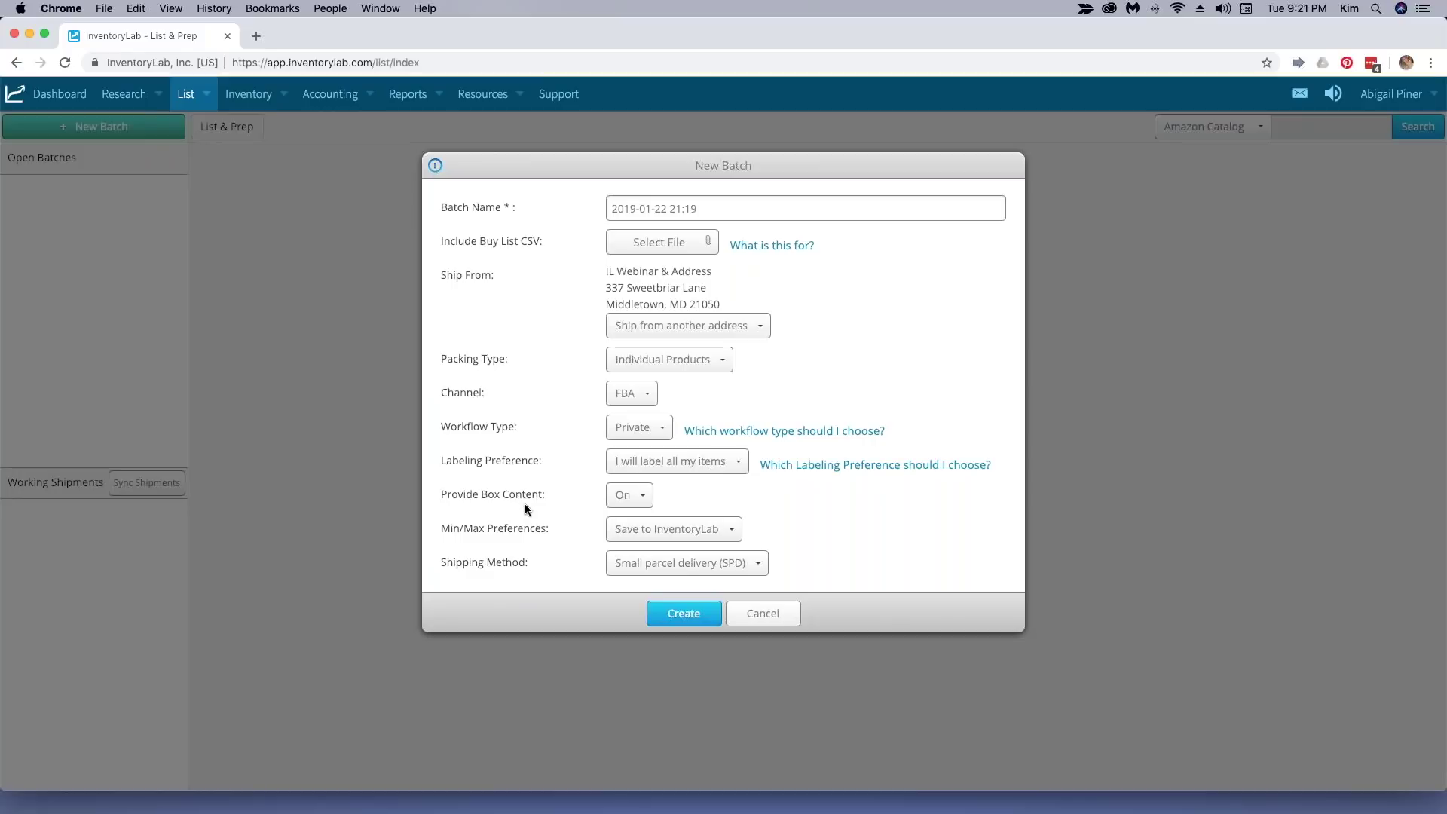
{"action": "left_click", "coordinate": [734, 531]}
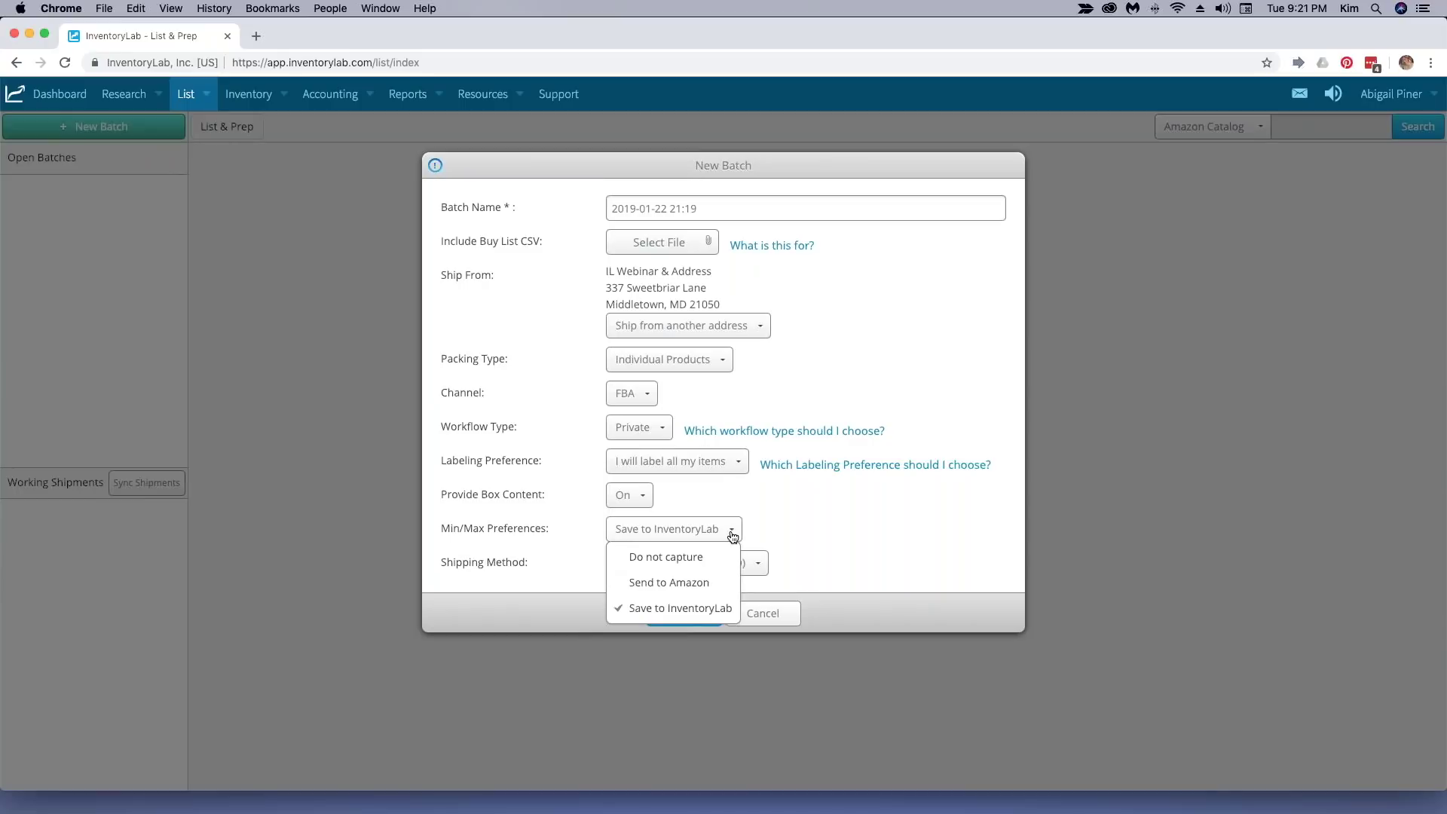
{"action": "left_click", "coordinate": [708, 612]}
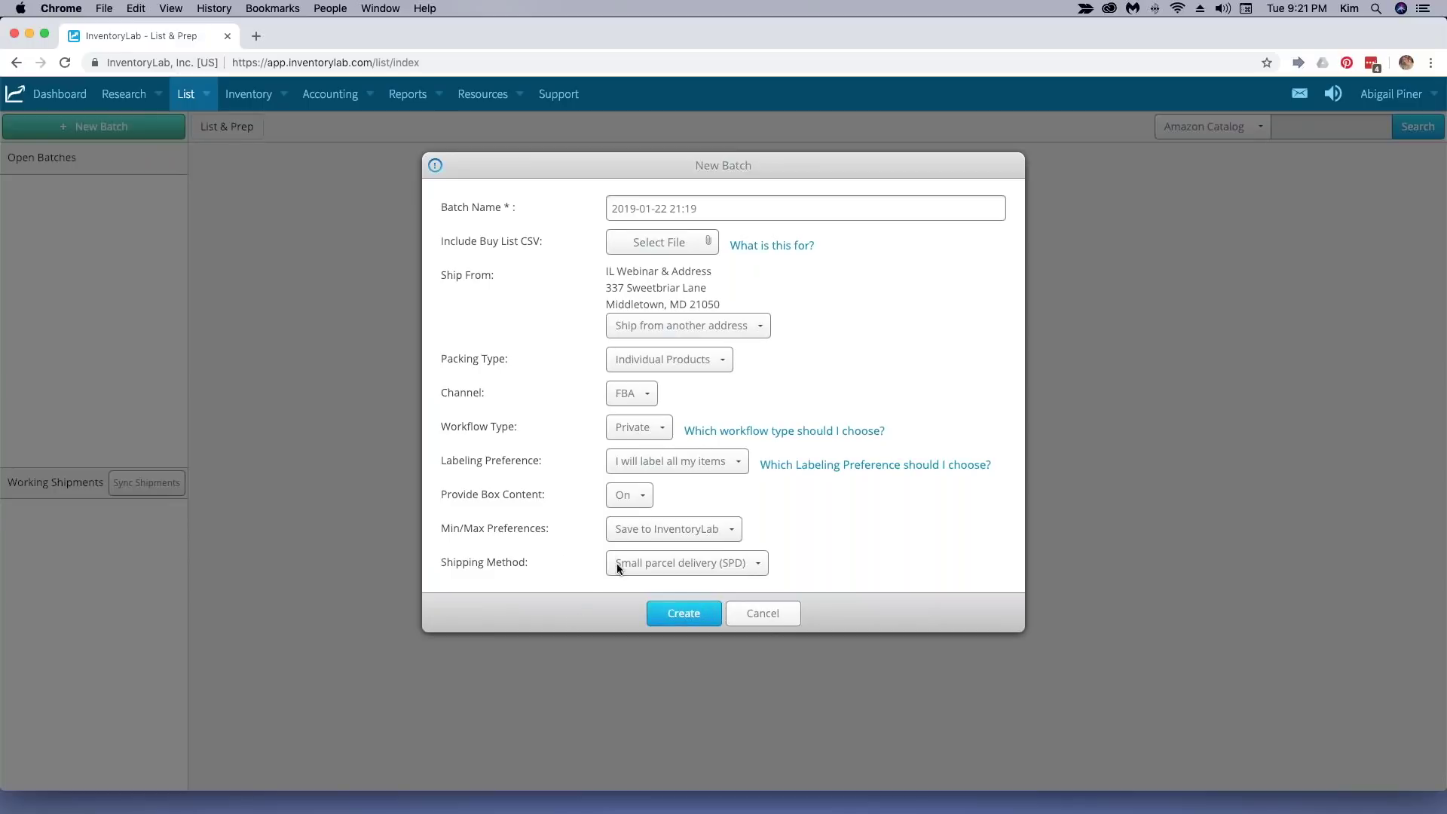
{"action": "left_click", "coordinate": [758, 566]}
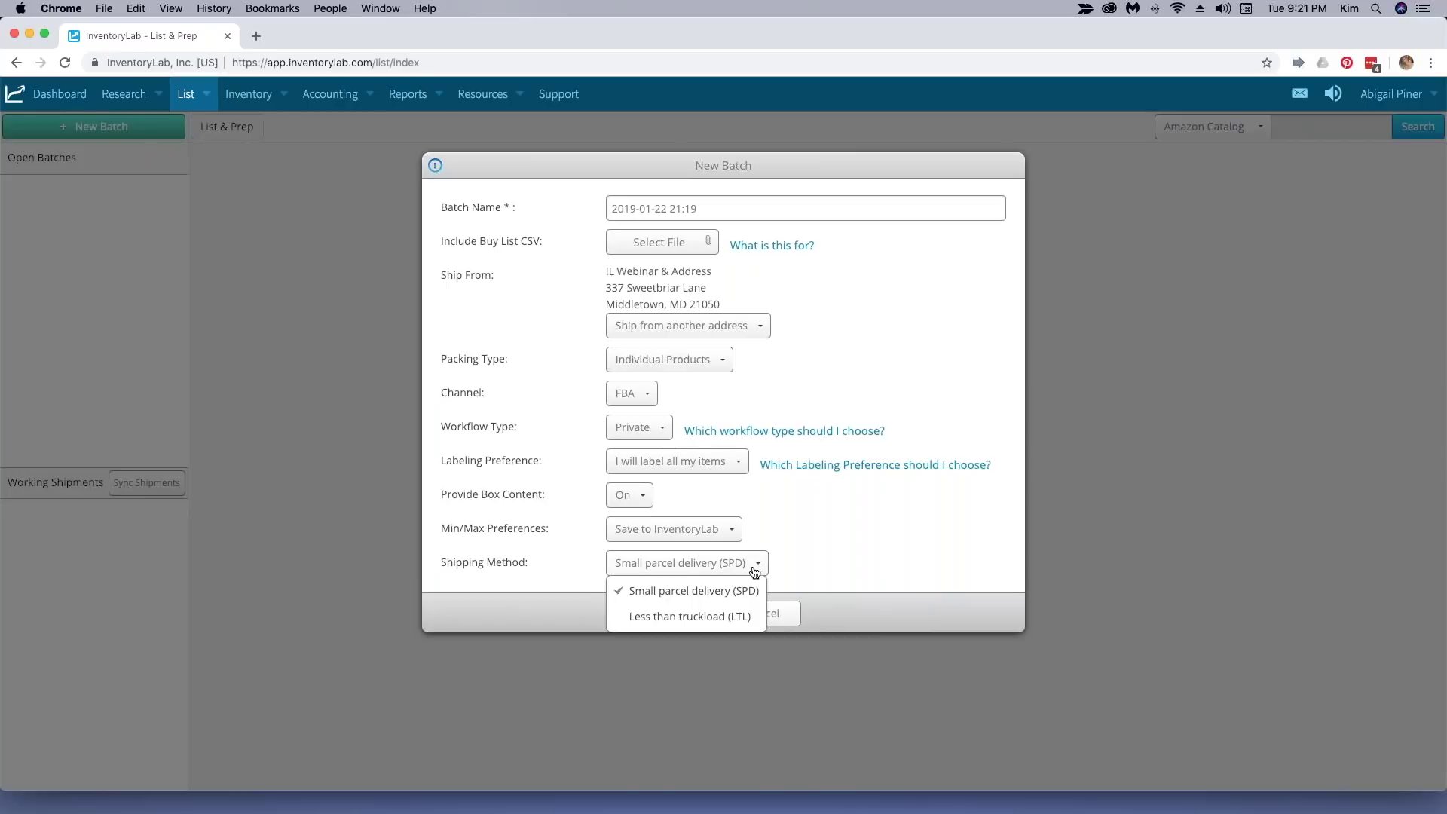
{"action": "left_click", "coordinate": [653, 594]}
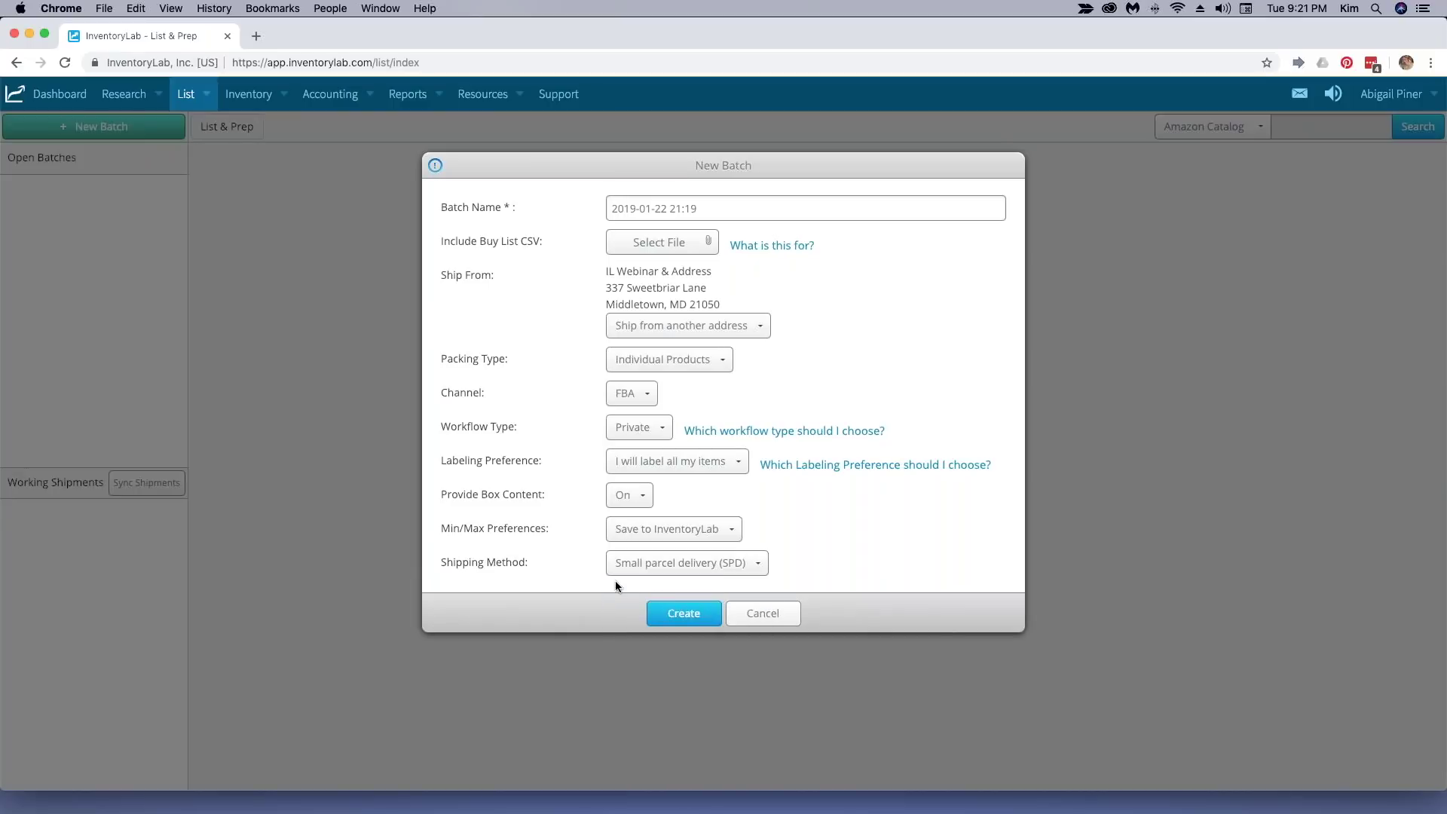
{"action": "left_click", "coordinate": [678, 613]}
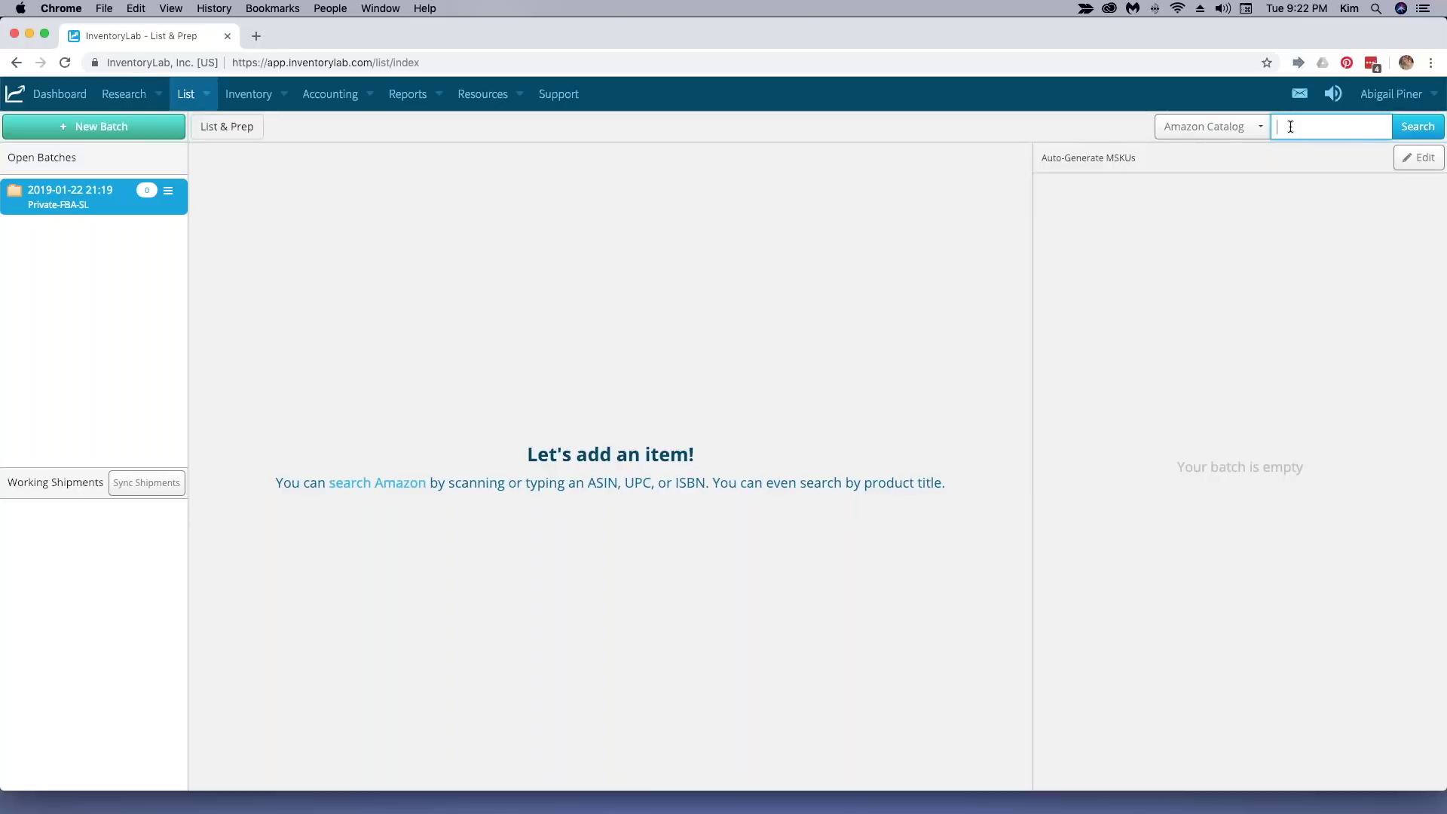
{"action": "type", "text": "B000WDVA9K"}
{"action": "key", "text": "Return"}
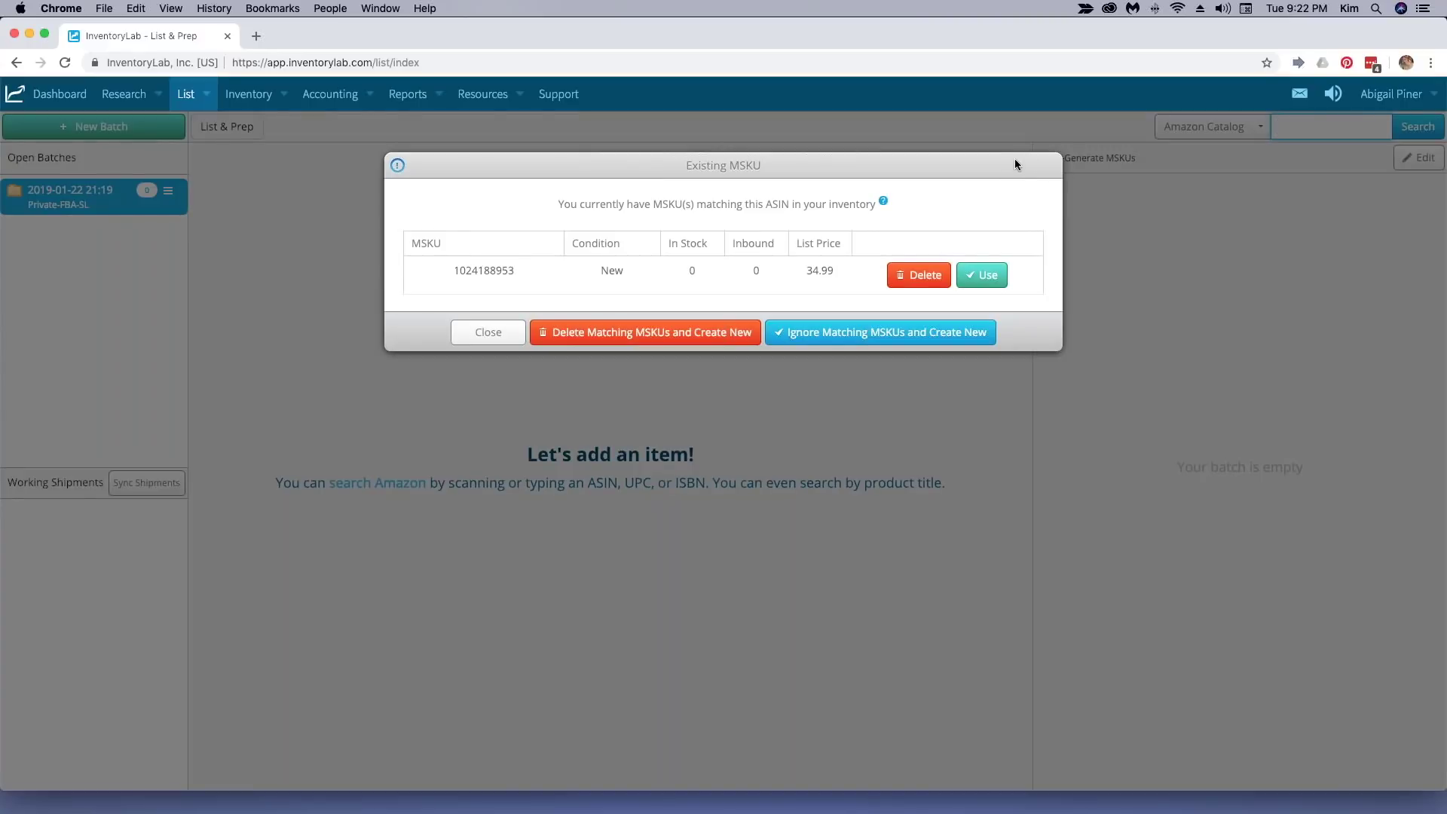
{"action": "left_click", "coordinate": [489, 333]}
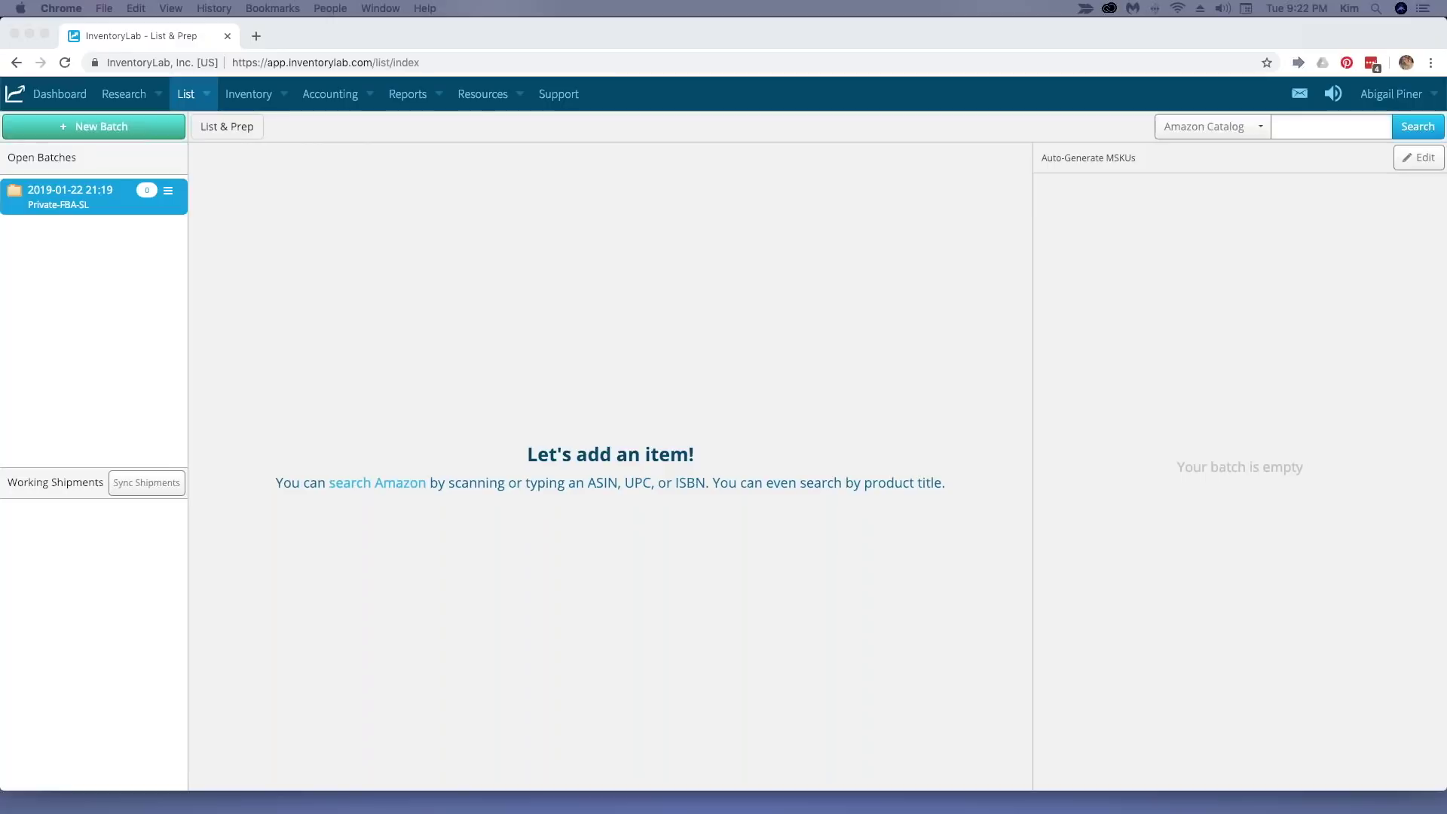
{"action": "left_click", "coordinate": [1286, 128]}
{"action": "type", "text": "B00ODEN1TG"}
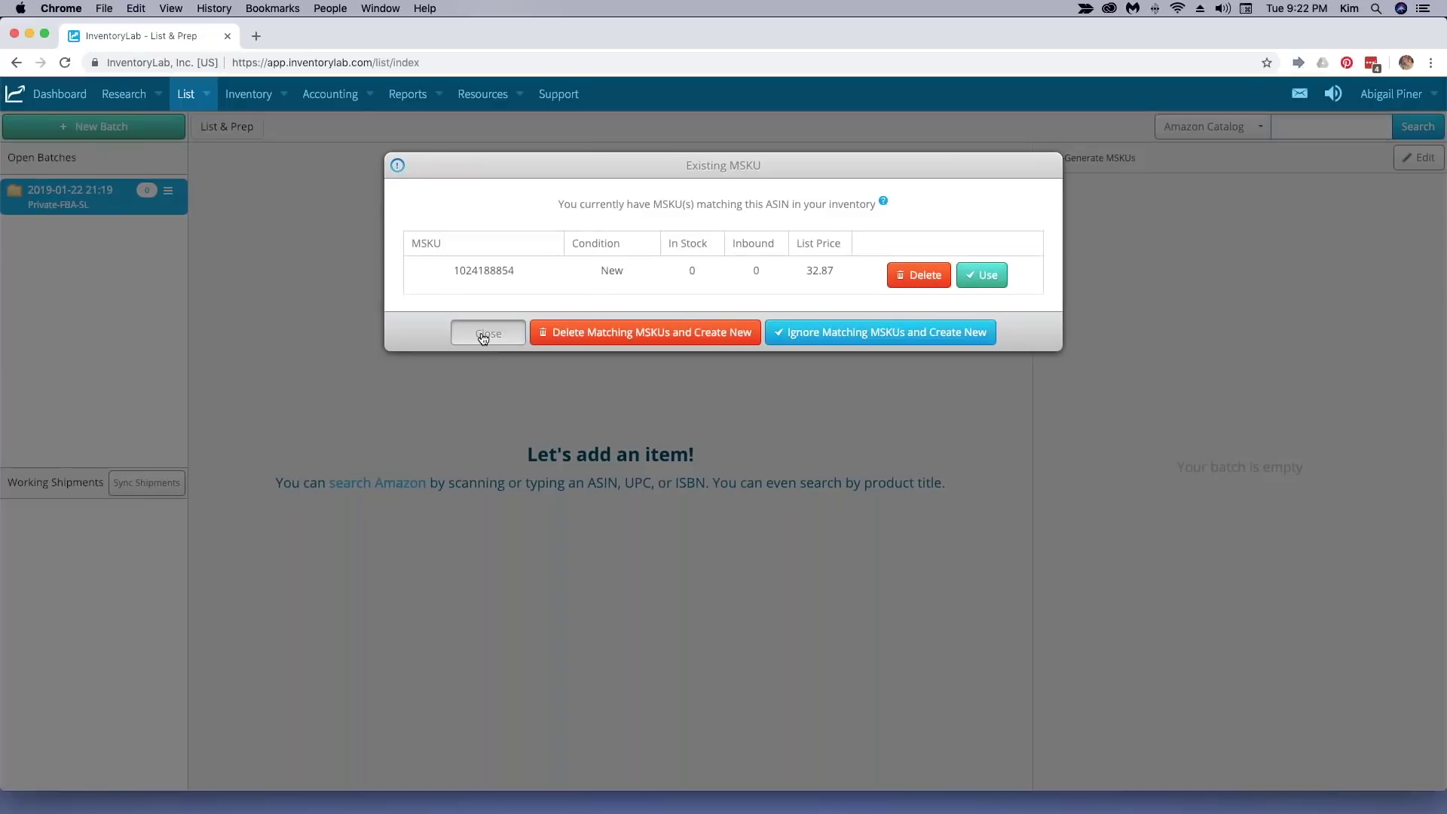
{"action": "left_click", "coordinate": [484, 336]}
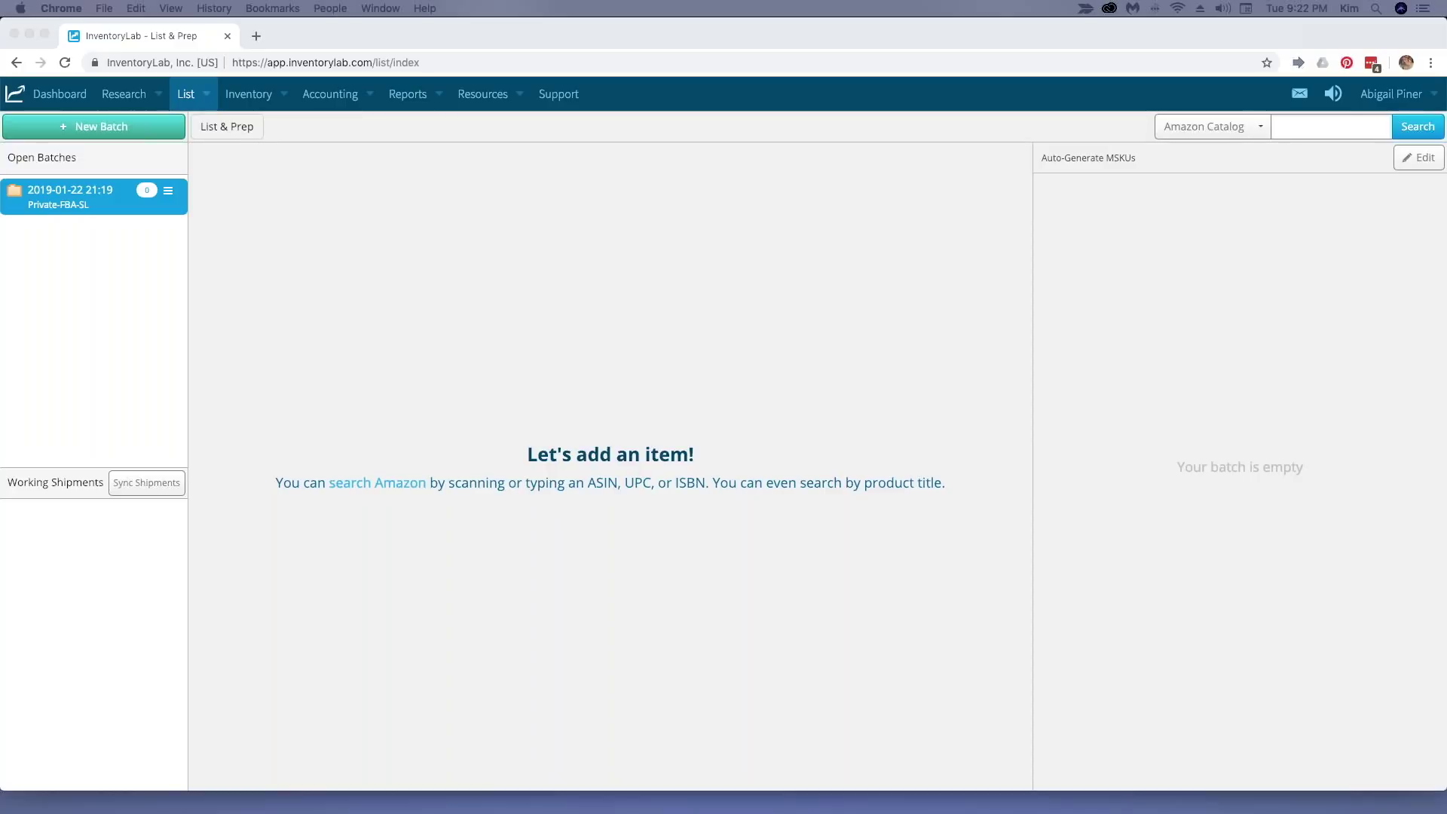
Search the Amazon catalog for ASIN B07FHH6WR2 to open its listing form for the batch.
{"action": "left_click", "coordinate": [1286, 125]}
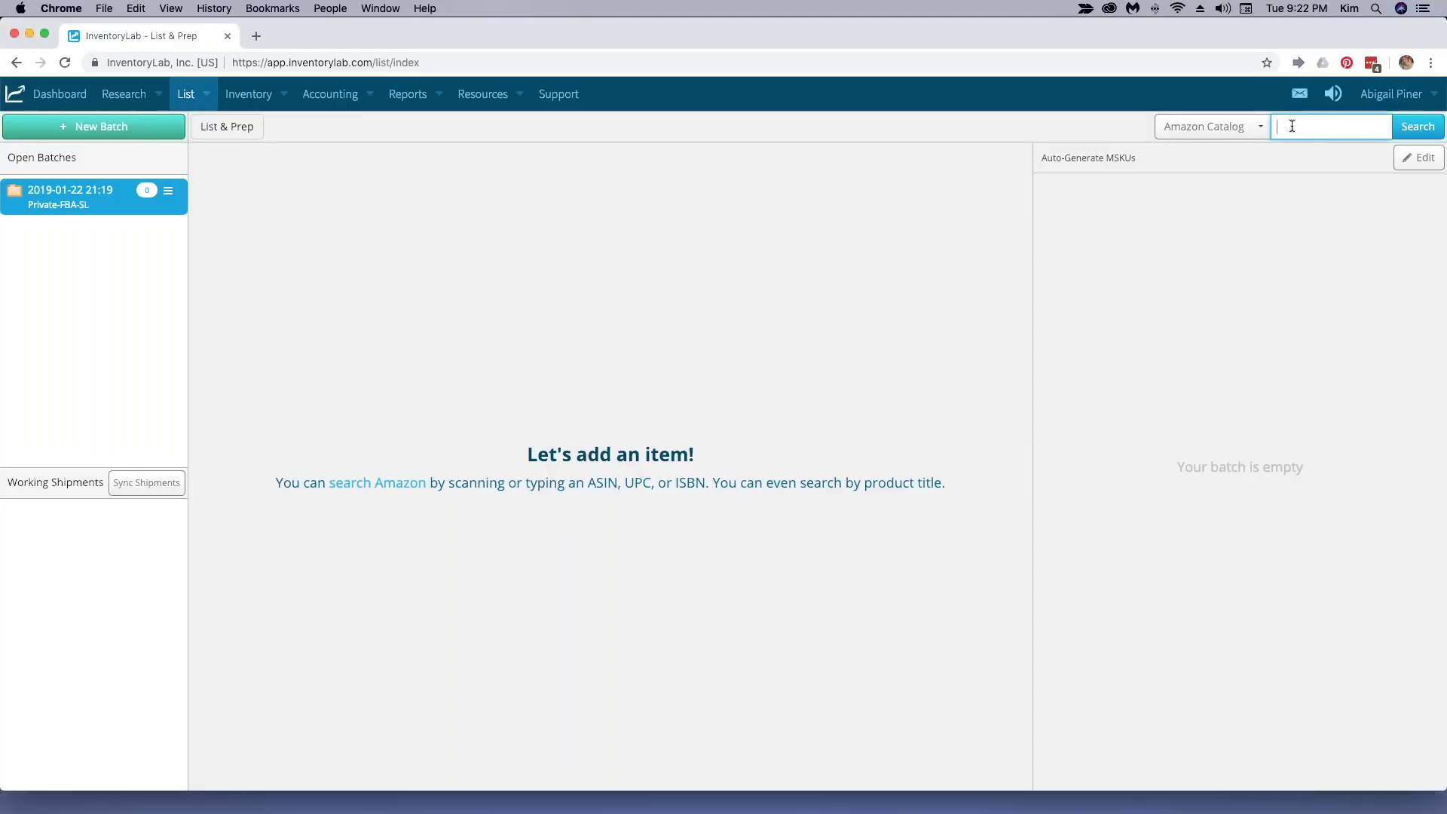
{"action": "type", "text": "B07FHH6WR2"}
{"action": "key", "text": "Return"}
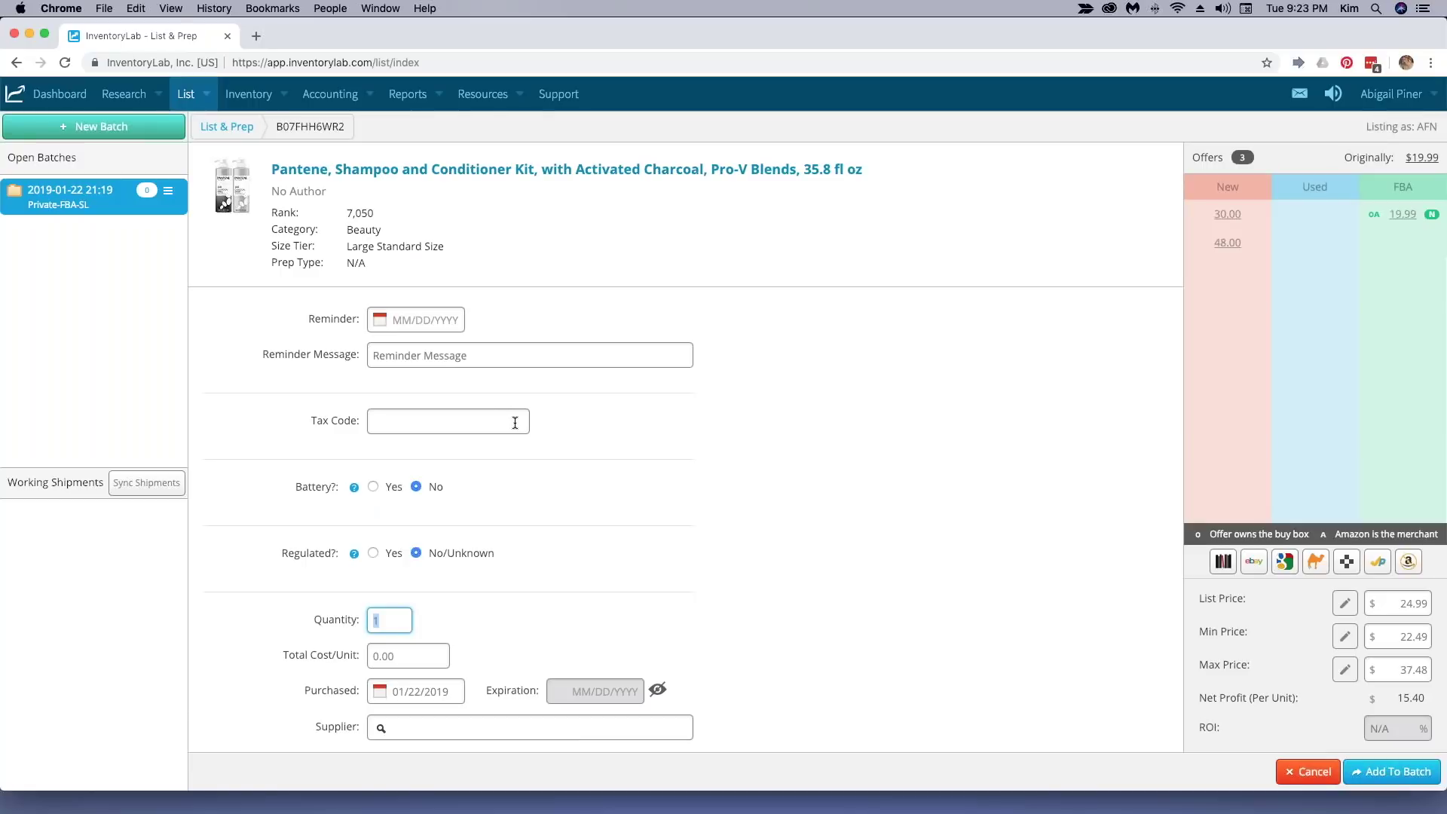
Set the Pantene shampoo and conditioner kit's quantity to 15 and its total cost per unit to 7.00.
{"action": "scroll", "coordinate": [667, 419], "scroll_direction": "down", "scroll_amount": 2}
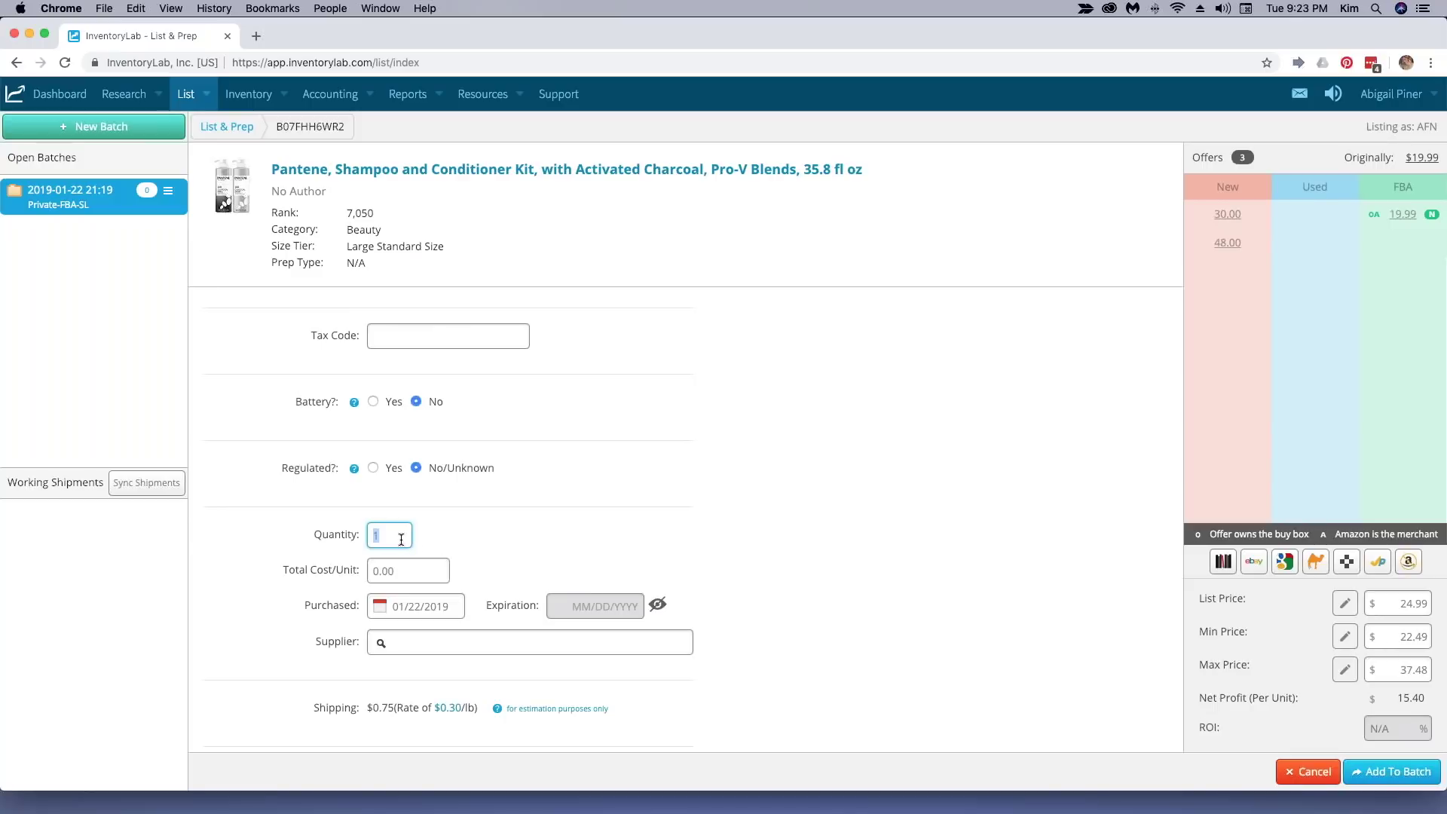
{"action": "type", "text": "15"}
{"action": "left_click", "coordinate": [518, 529]}
{"action": "scroll", "coordinate": [518, 532], "scroll_direction": "down", "scroll_amount": 2}
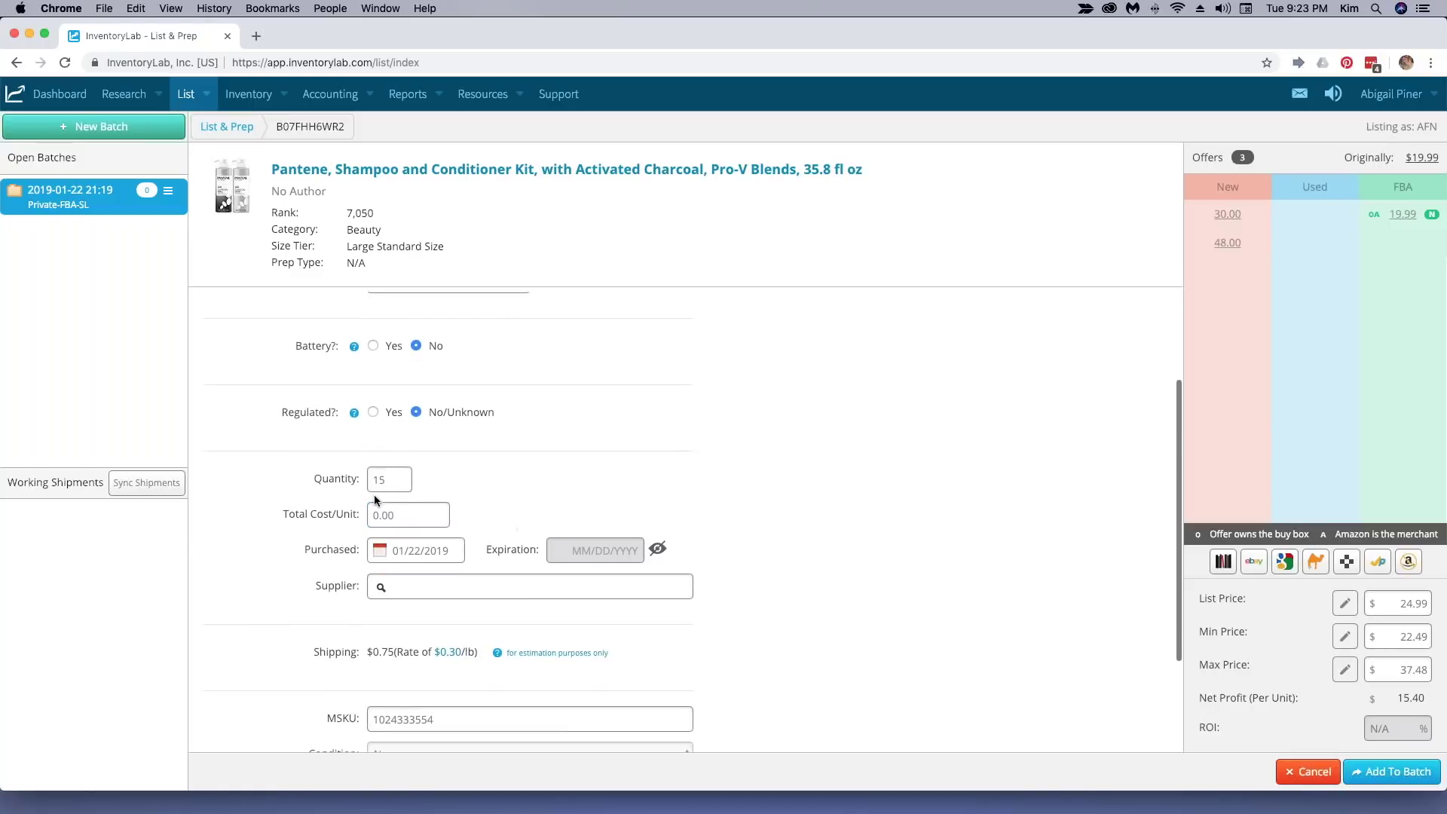
{"action": "left_click", "coordinate": [377, 515]}
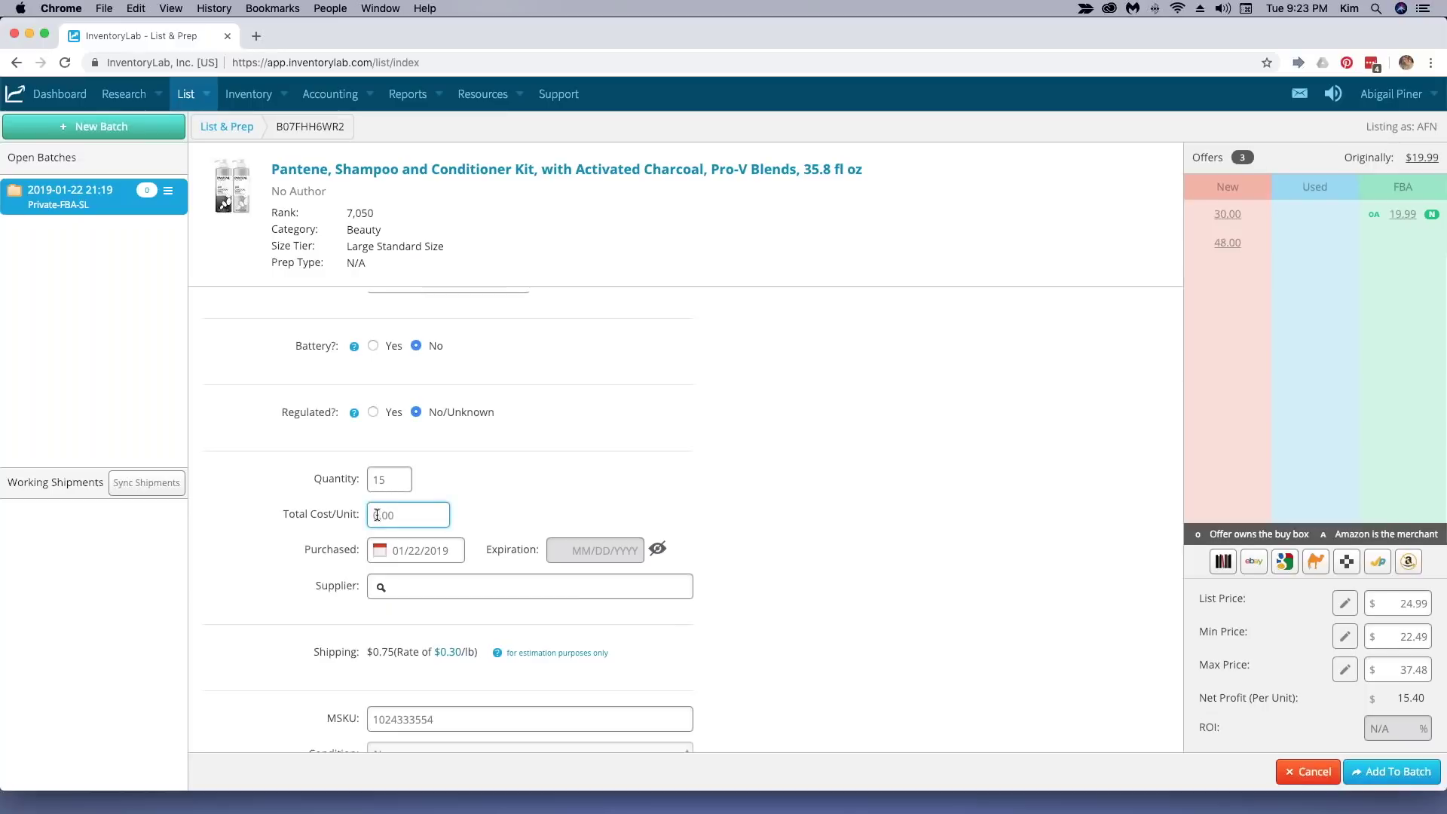
{"action": "type", "text": "7"}
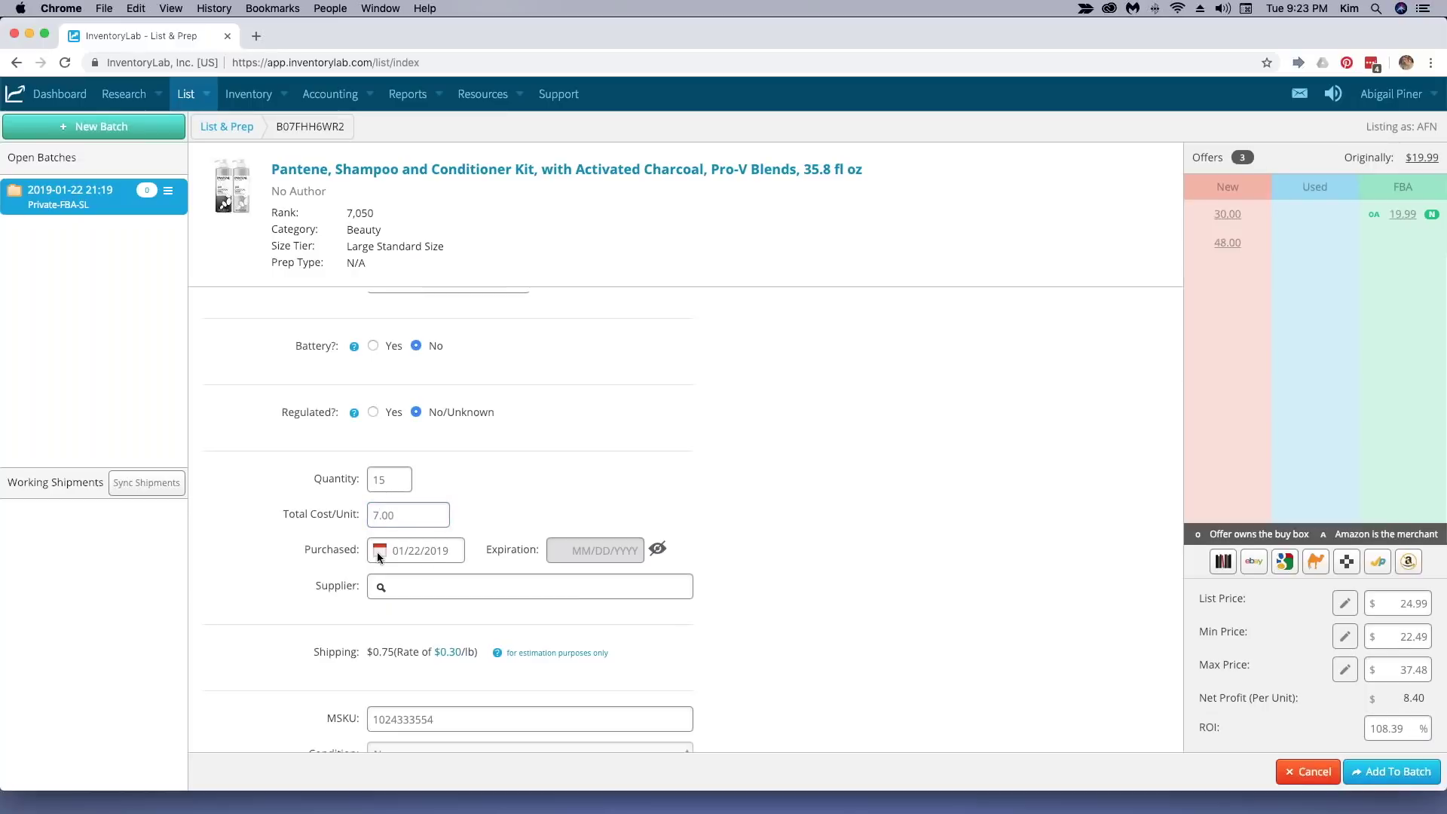
Set the Pantene kit's purchase date to 01/08/2019 and its supplier to the Ollies entry, leaving the expiration date disabled.
{"action": "left_click", "coordinate": [375, 551]}
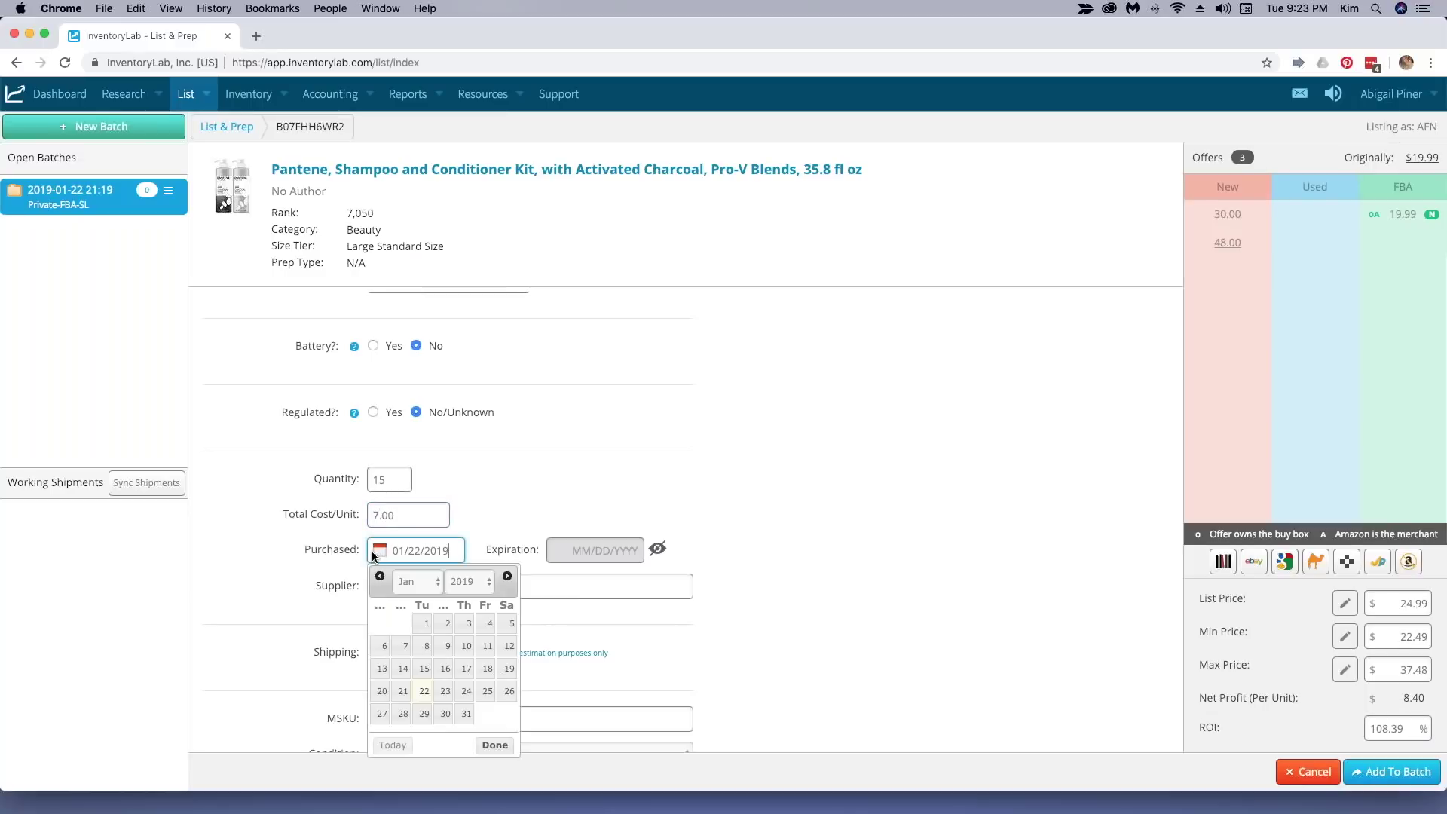
{"action": "left_click", "coordinate": [424, 646]}
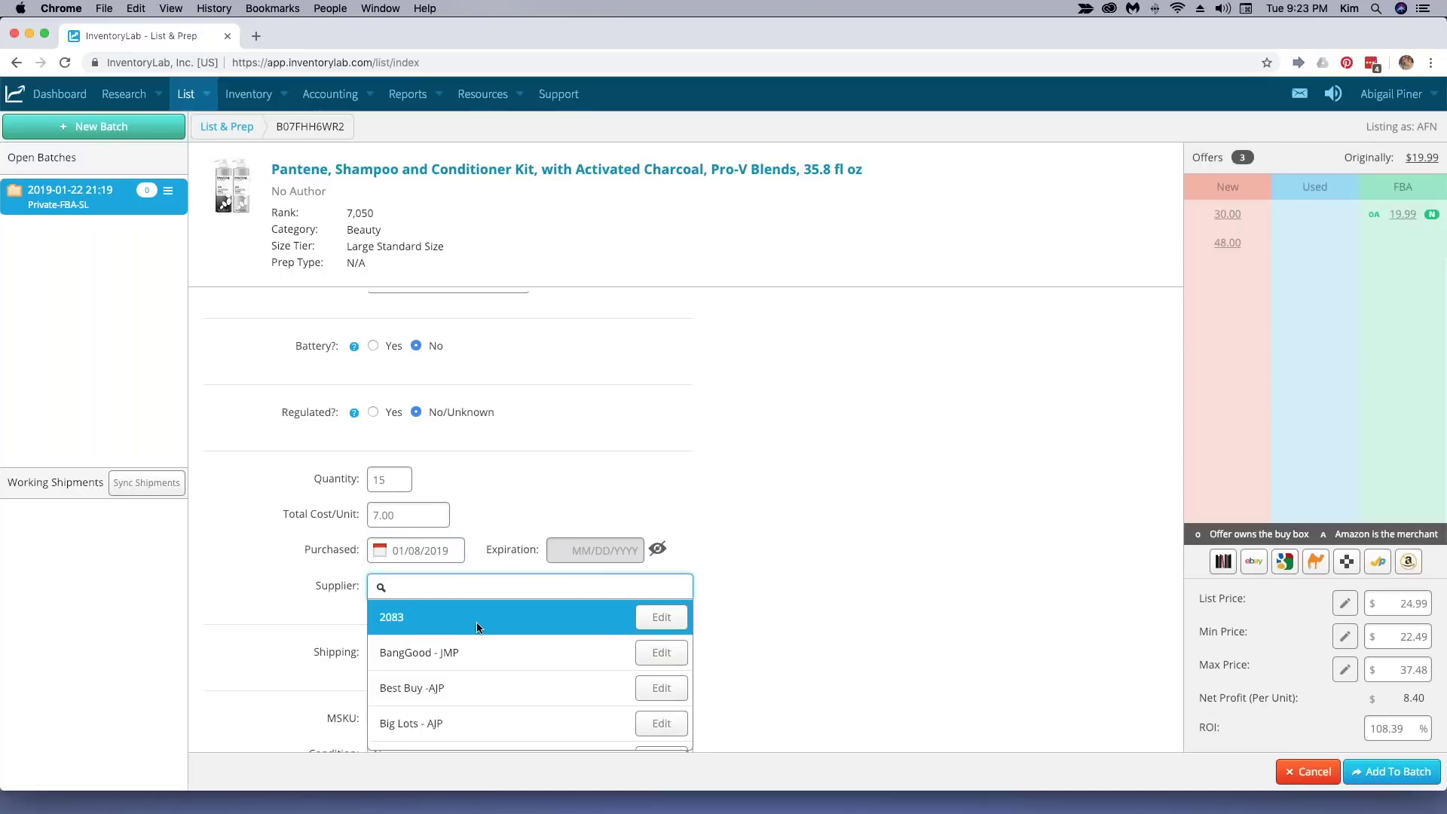
{"action": "scroll", "coordinate": [459, 652], "scroll_direction": "down", "scroll_amount": 2}
{"action": "scroll", "coordinate": [459, 653], "scroll_direction": "down", "scroll_amount": 3}
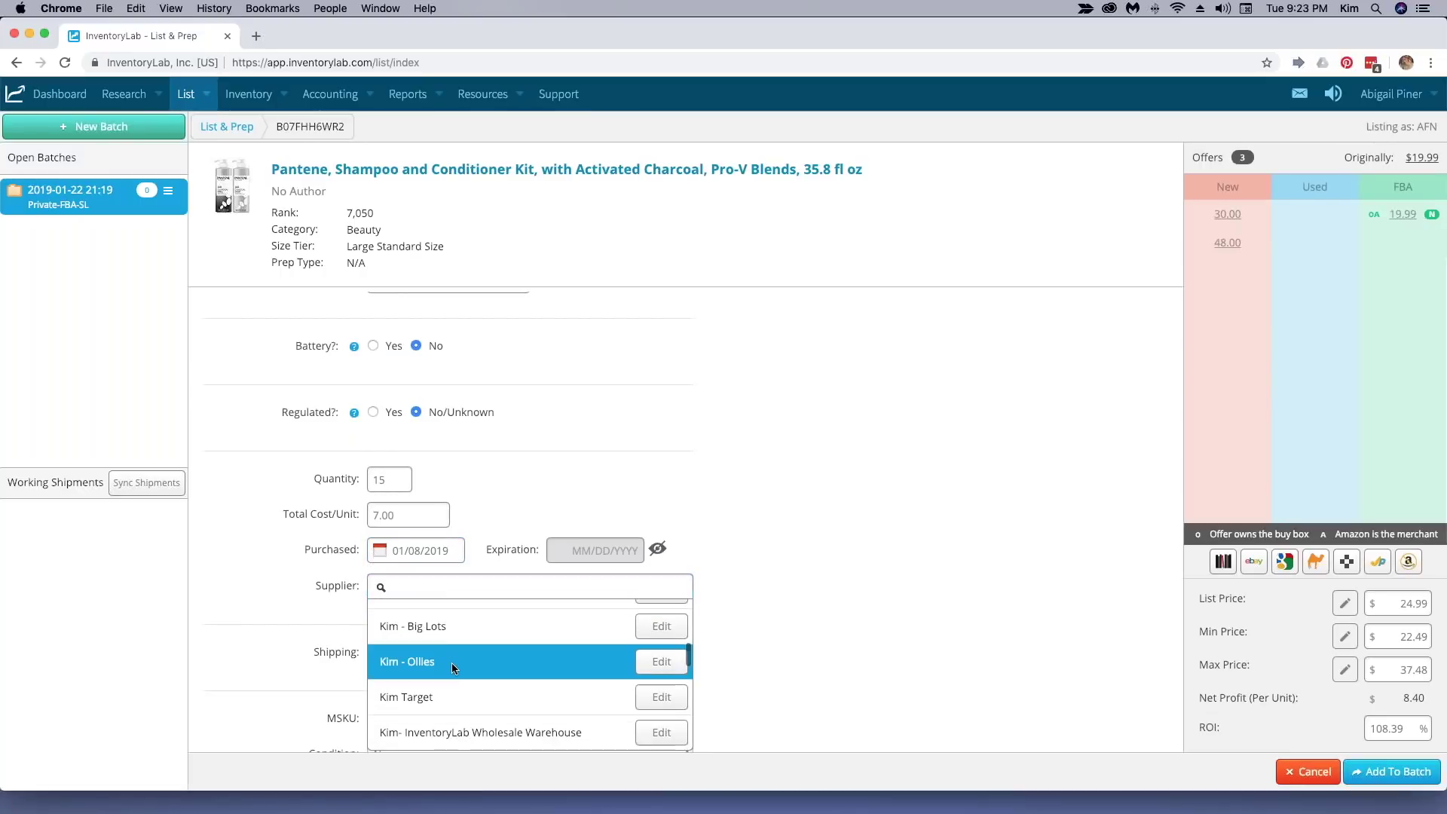
{"action": "left_click", "coordinate": [450, 662]}
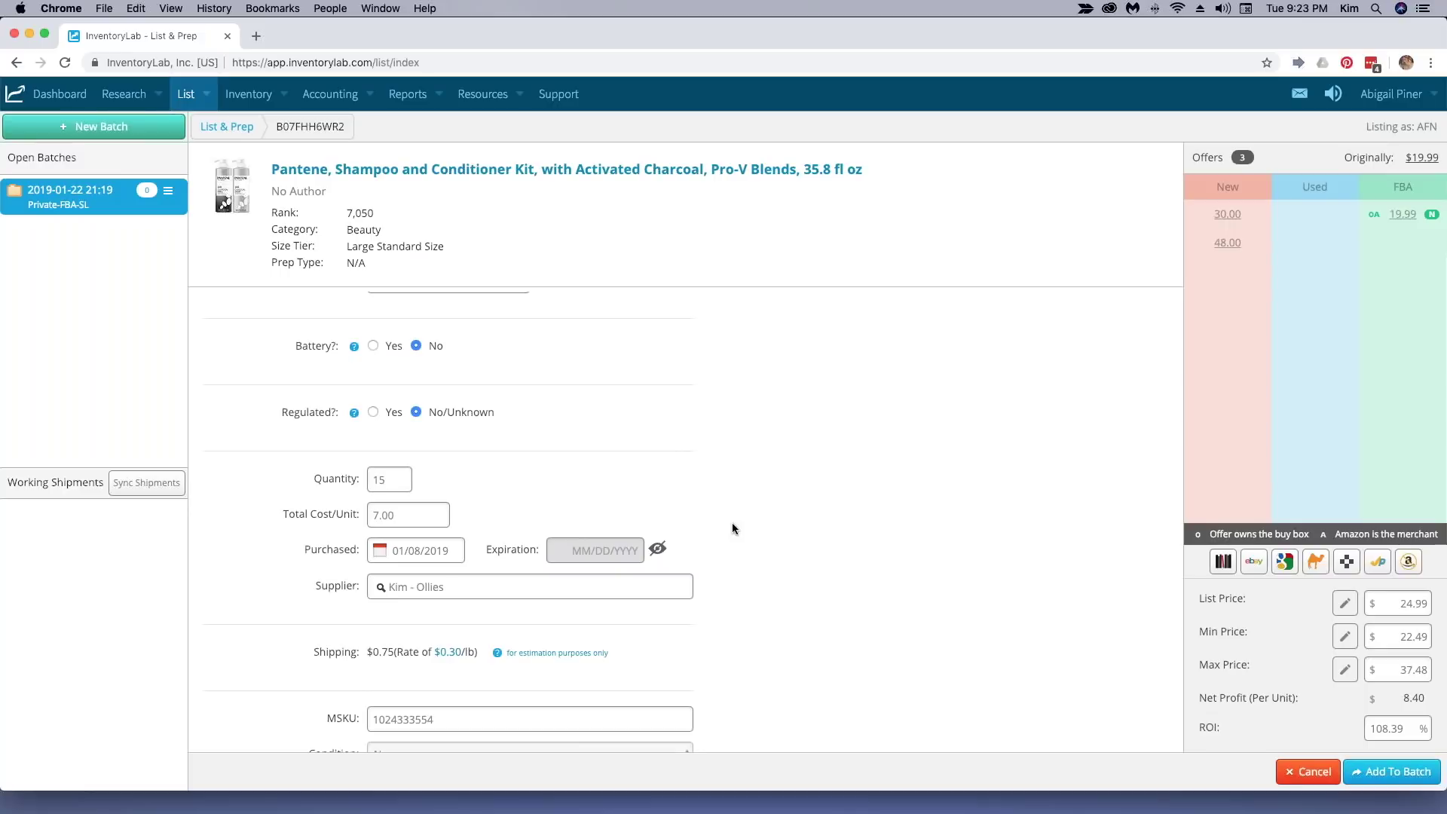
{"action": "left_click", "coordinate": [657, 548]}
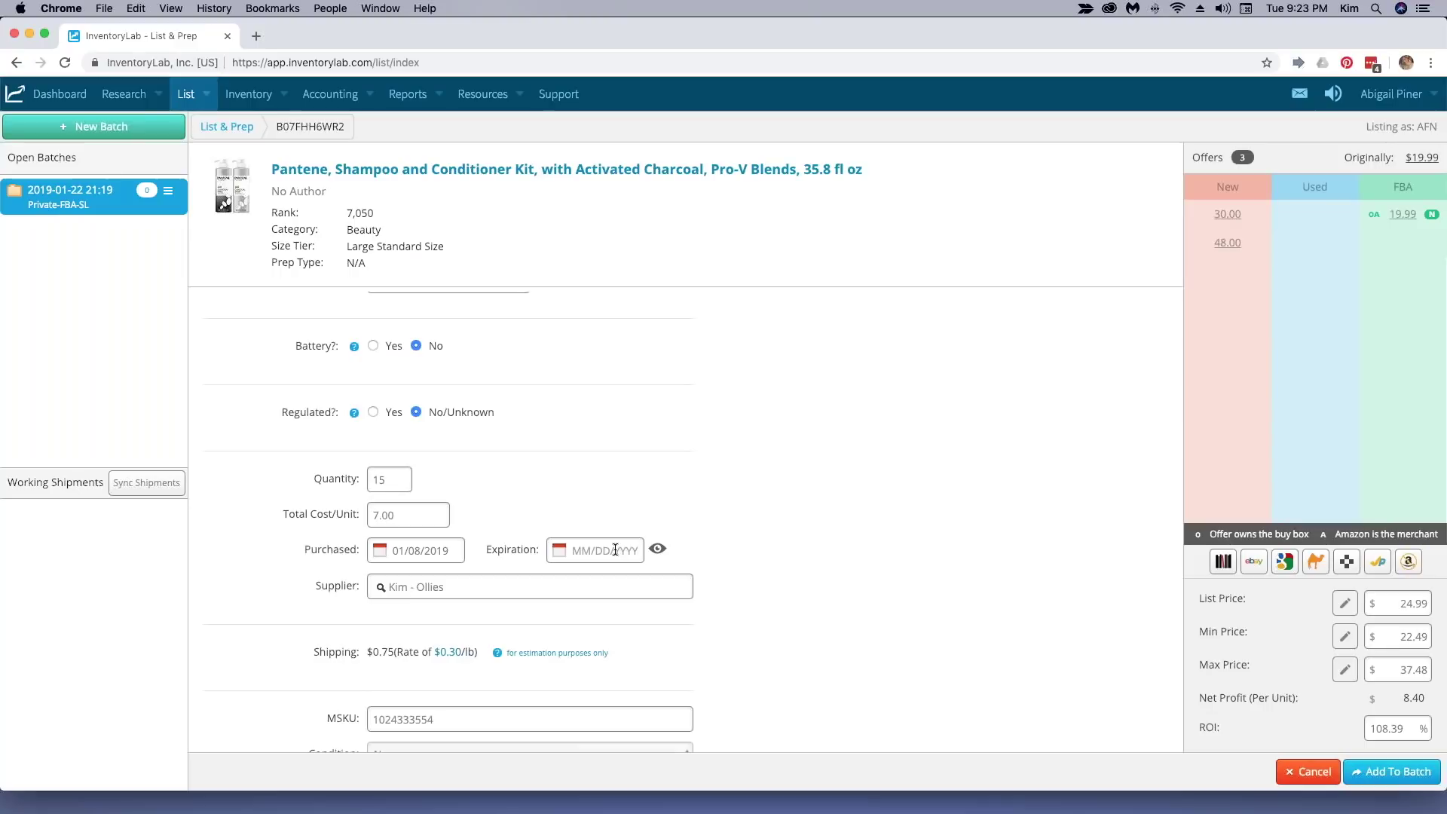
{"action": "left_click", "coordinate": [660, 551]}
Examine the minimum and maximum price rules, including the minimum rule's basis options, without saving any changes.
{"action": "scroll", "coordinate": [798, 534], "scroll_direction": "down", "scroll_amount": 3}
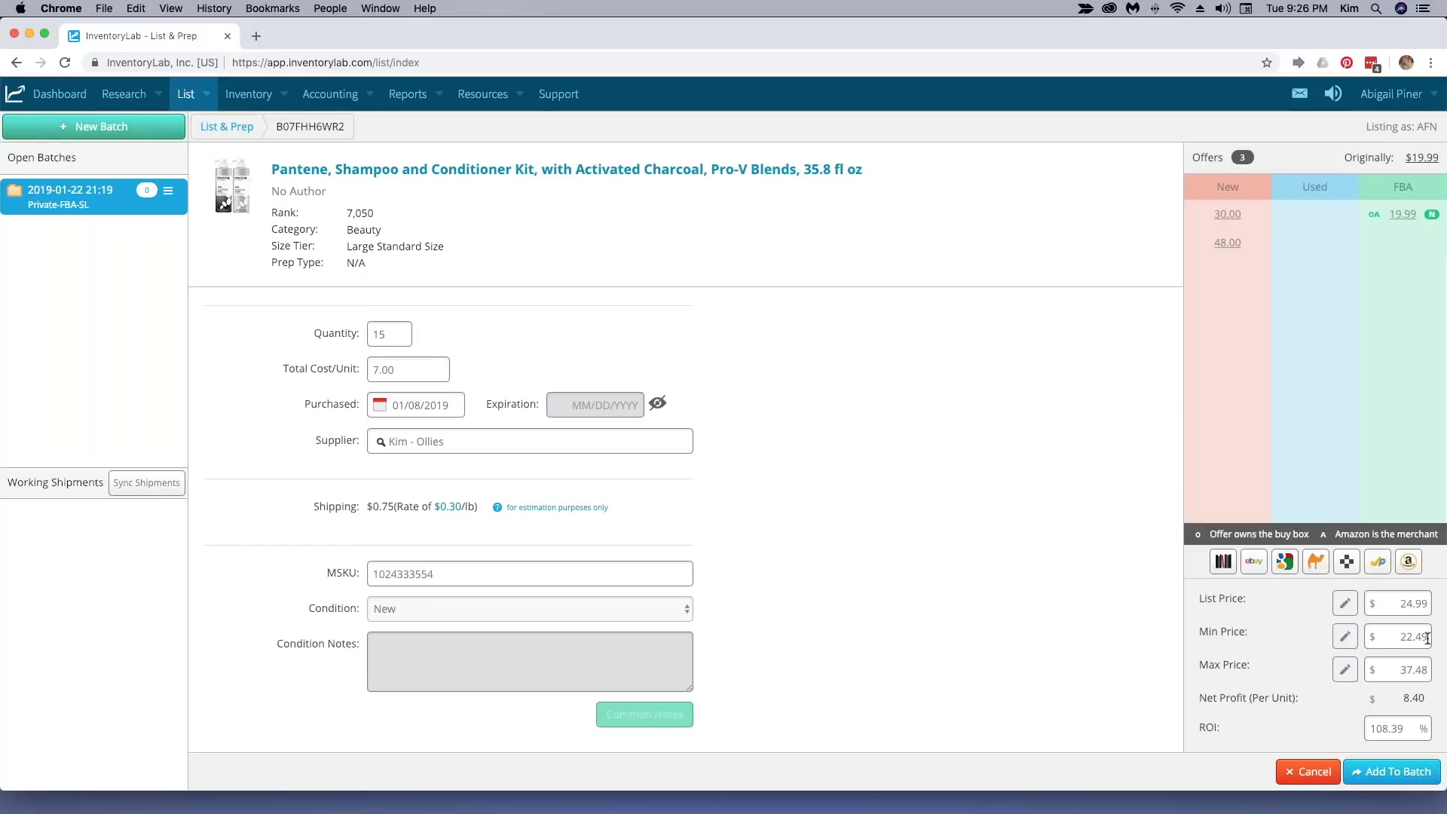
{"action": "left_click", "coordinate": [1346, 641]}
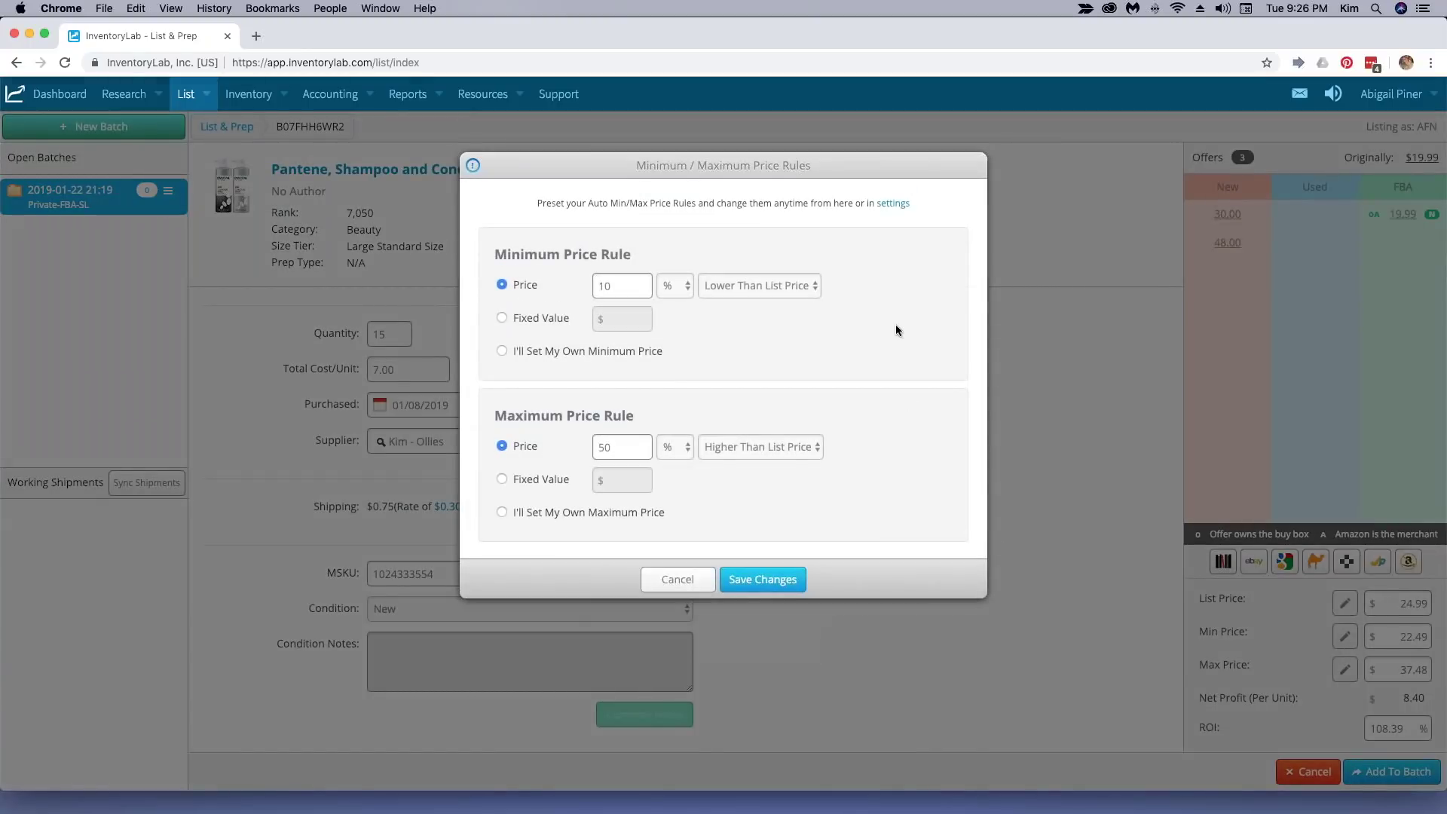
{"action": "left_click", "coordinate": [758, 291]}
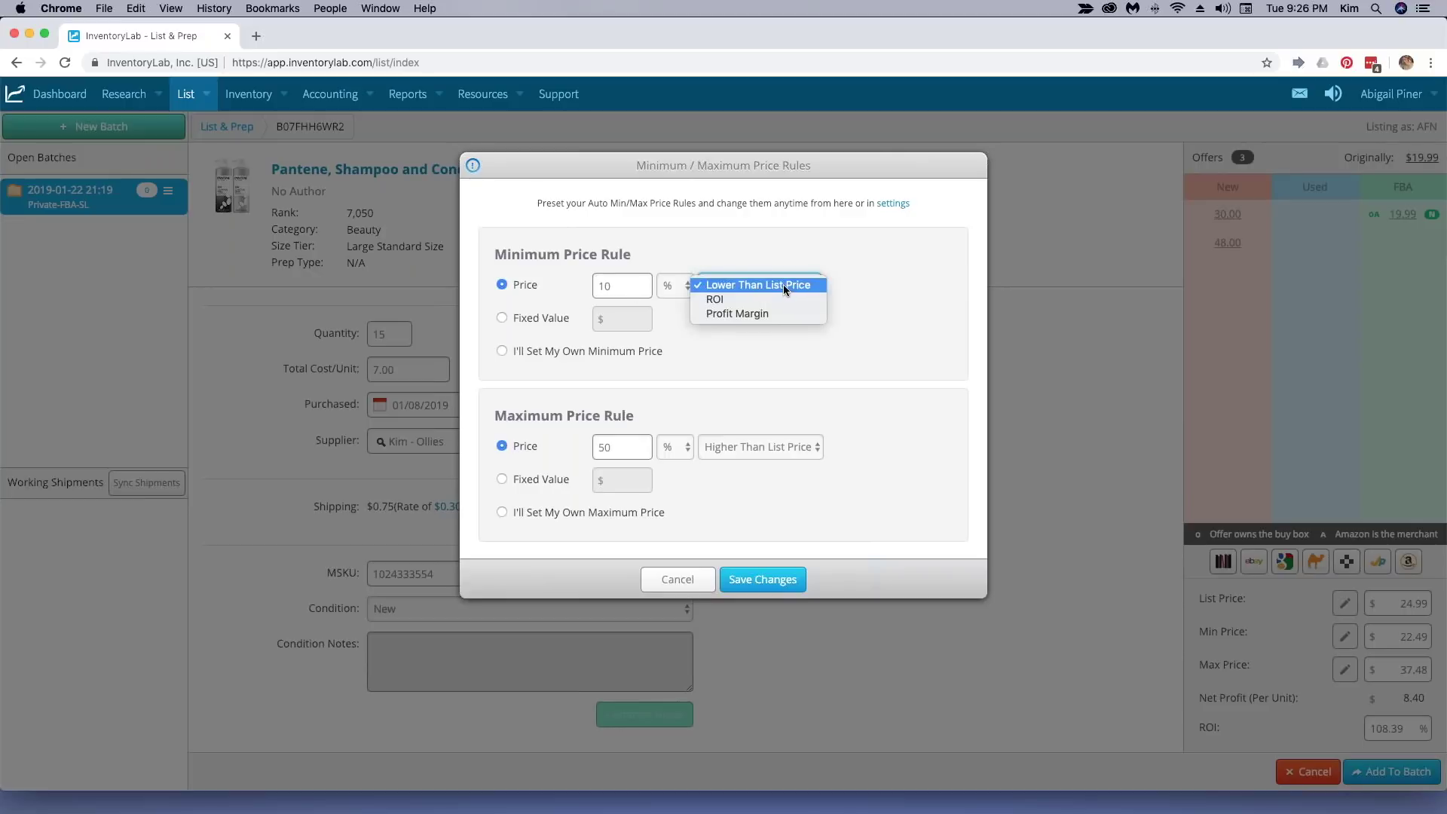
{"action": "left_click", "coordinate": [865, 287]}
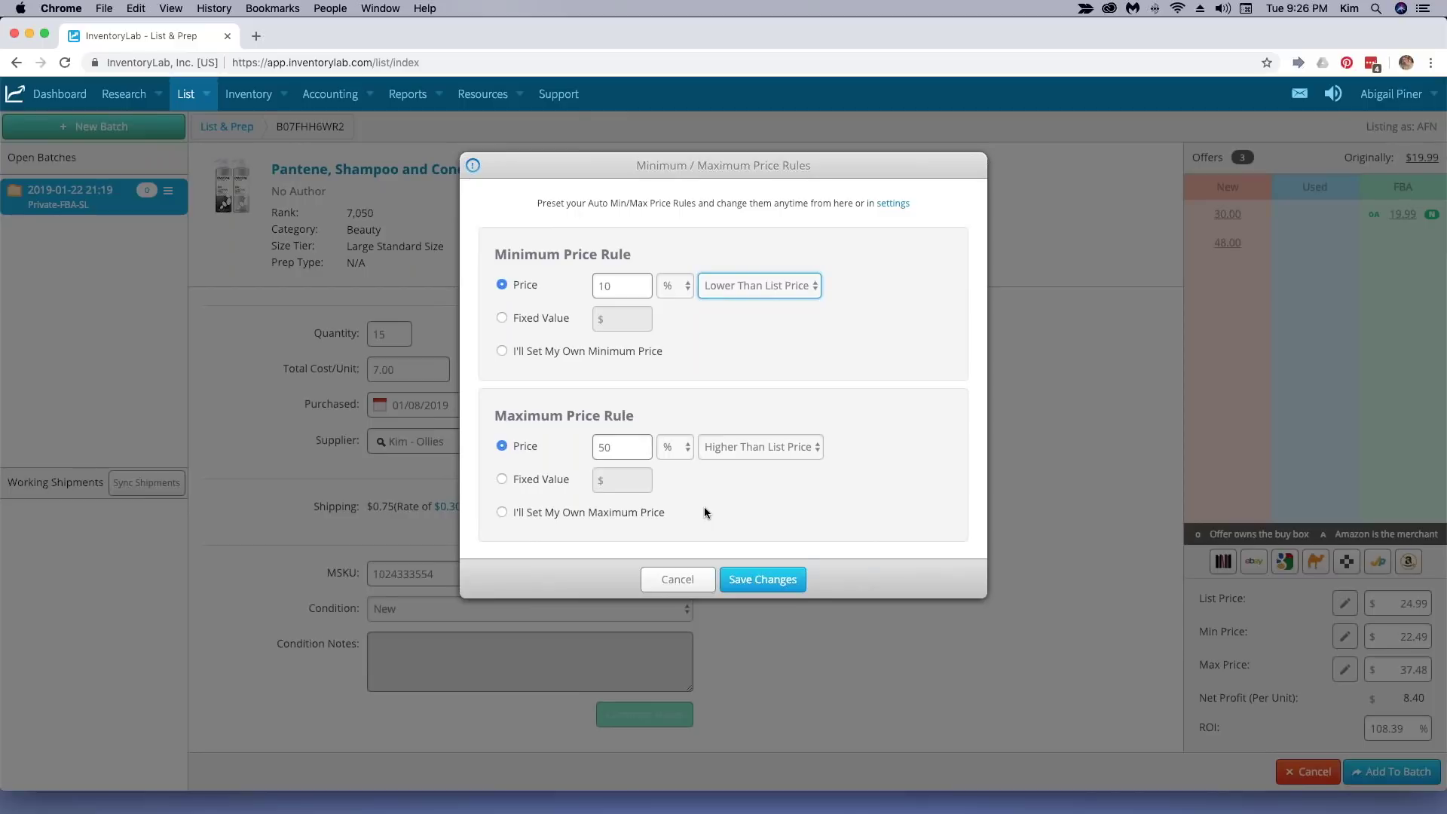
{"action": "left_click", "coordinate": [696, 579]}
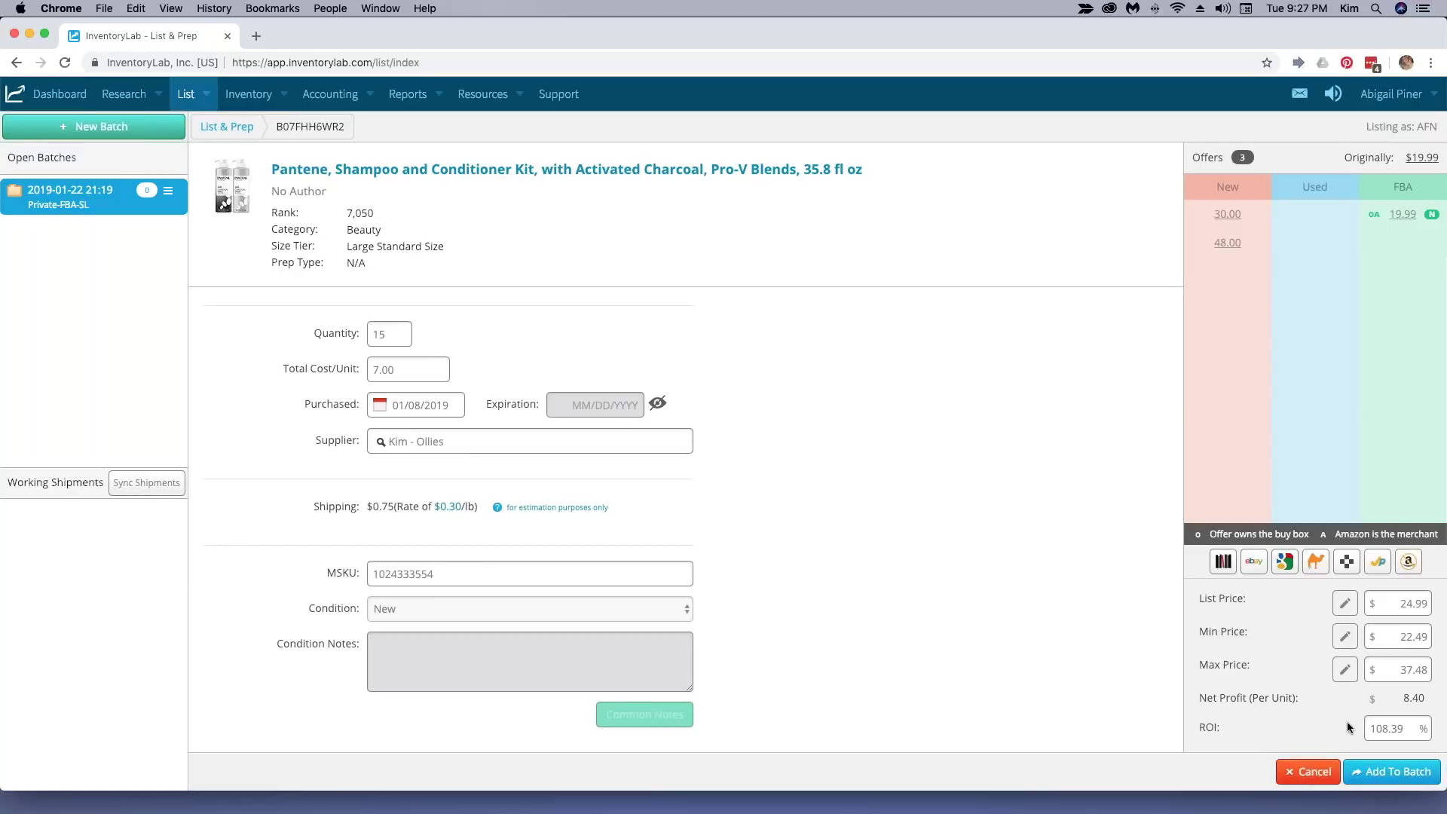
Add the Pantene shampoo and conditioner kit to the batch.
{"action": "left_click", "coordinate": [1392, 771]}
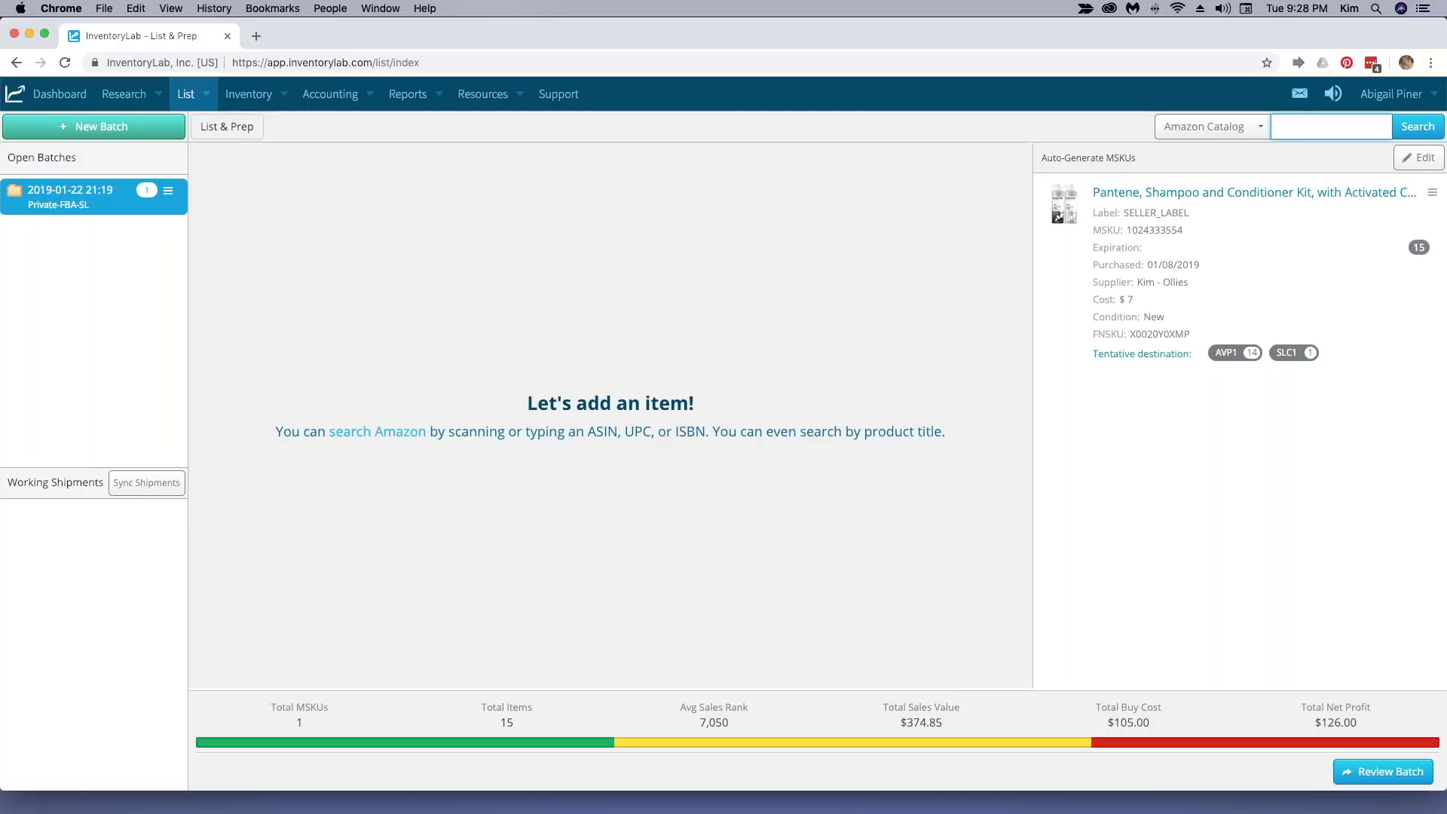
{"action": "left_click", "coordinate": [1300, 129]}
{"action": "type", "text": "B07D3G1MXP"}
{"action": "key", "text": "Return"}
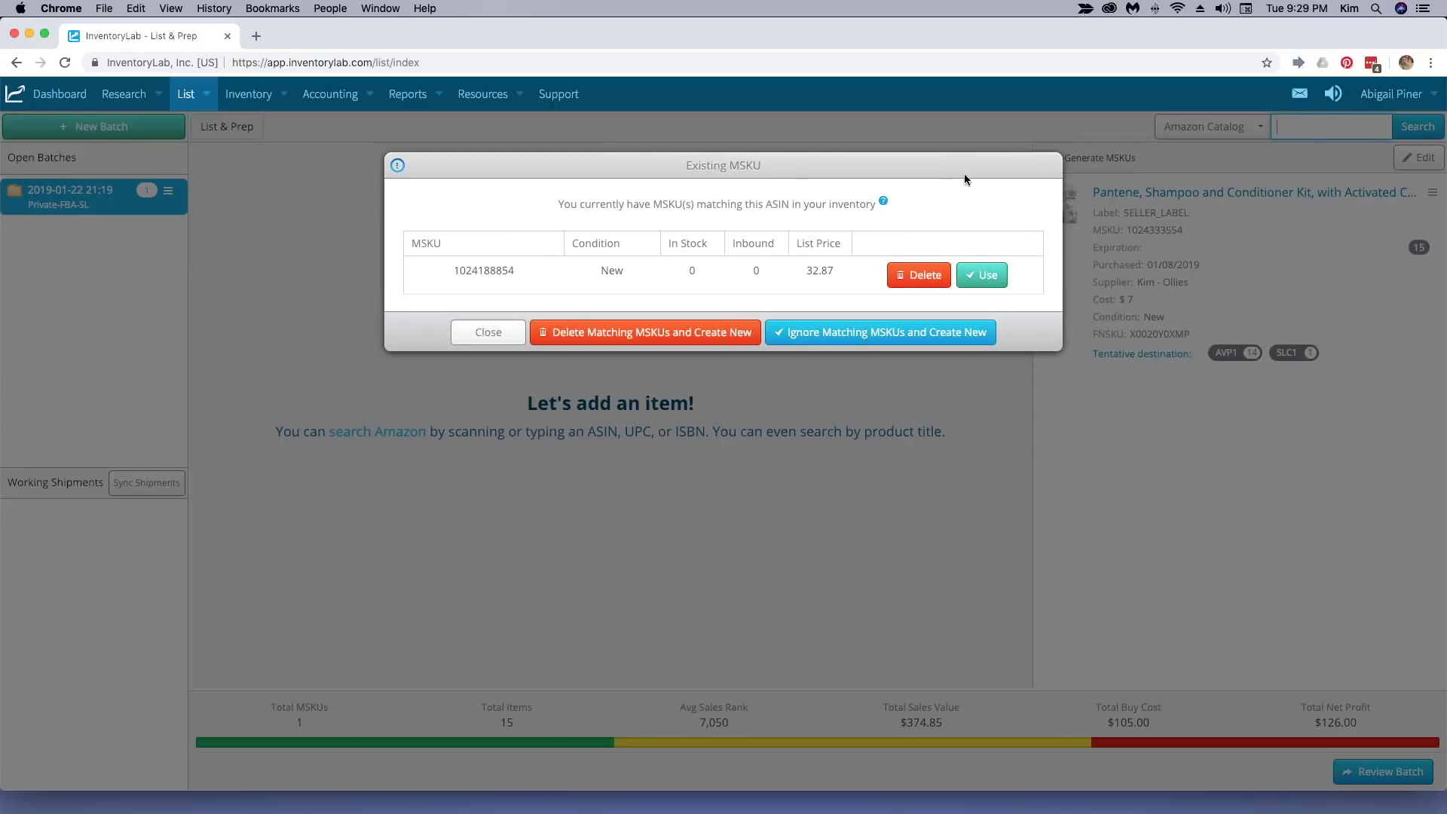
{"action": "left_click", "coordinate": [984, 281]}
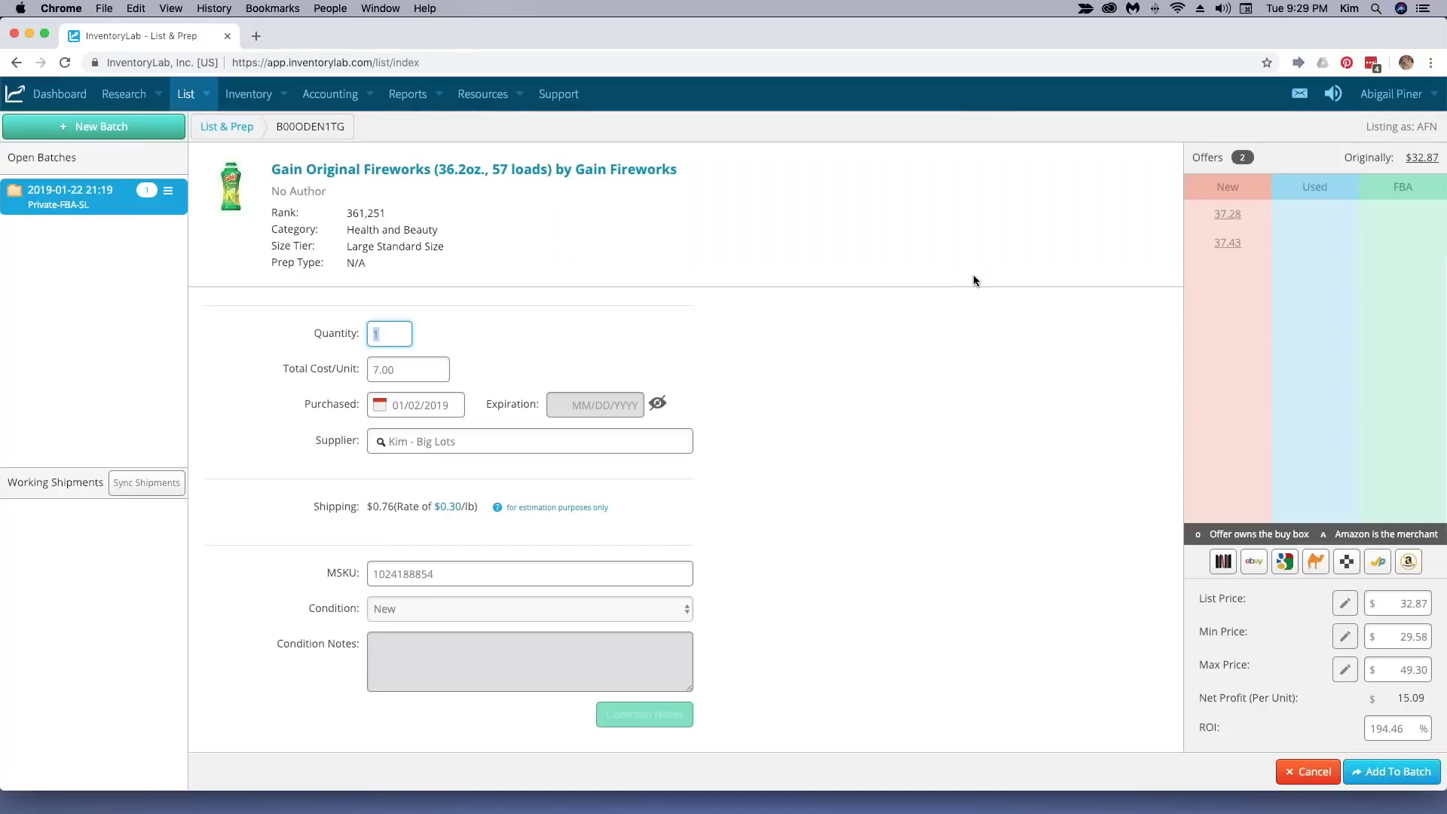
Set the Gain Original Fireworks quantity to 20 and its total cost per unit to 6.00.
{"action": "type", "text": "20"}
{"action": "left_click", "coordinate": [378, 369]}
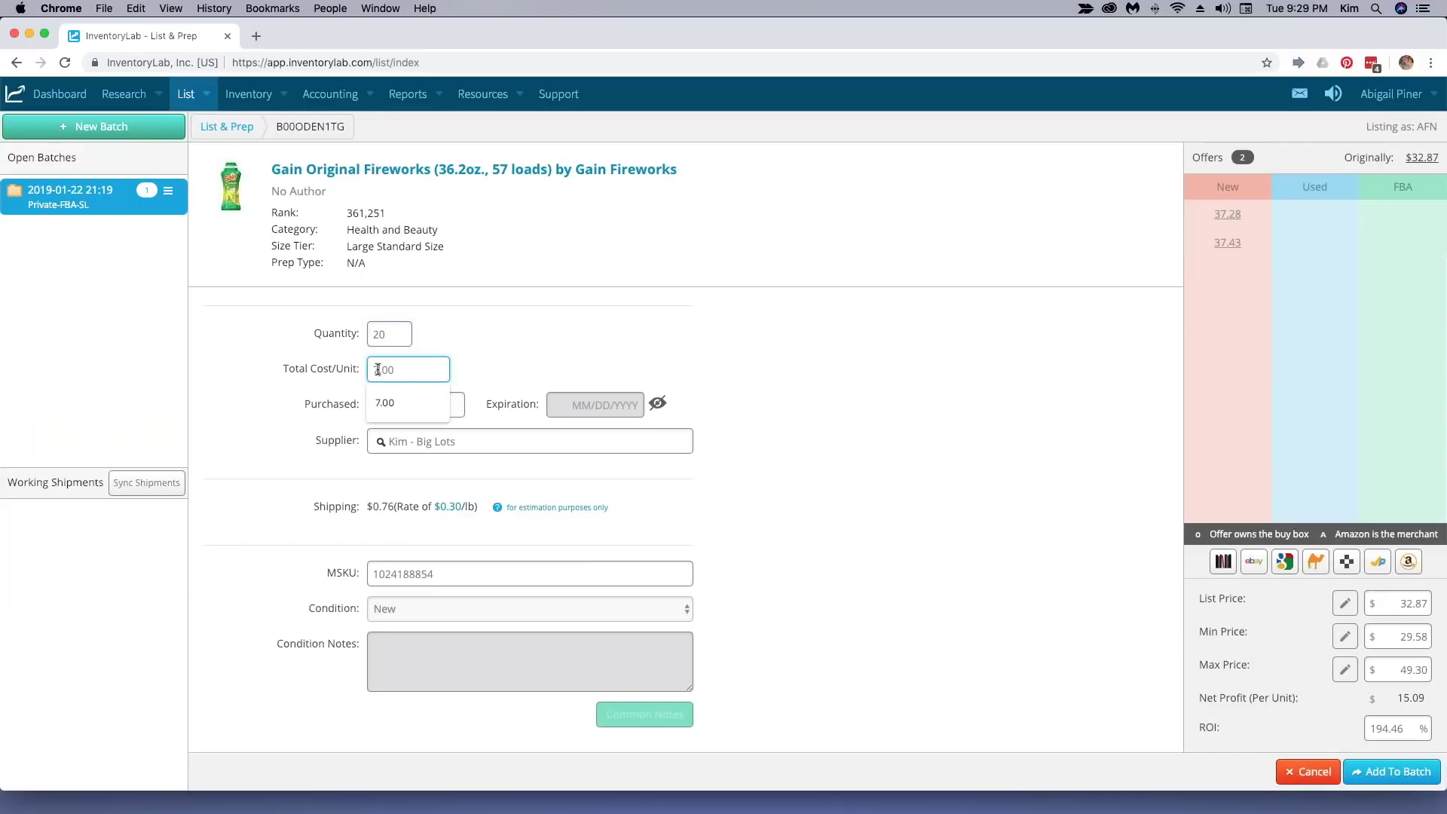
{"action": "type", "text": "6"}
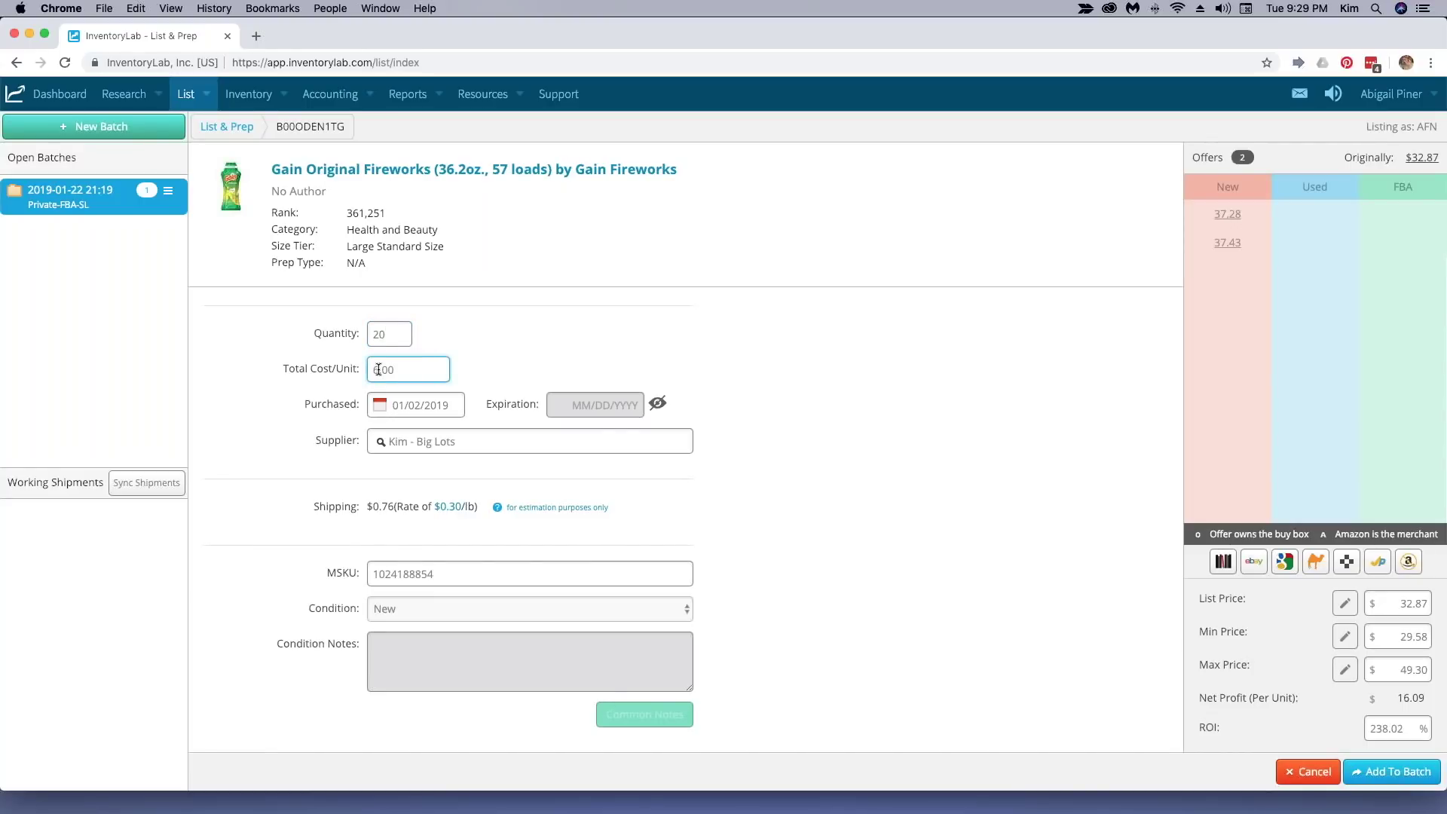
Set the Gain Original Fireworks purchase date to 01/09/2019 and add the product to the batch.
{"action": "left_click", "coordinate": [421, 407]}
{"action": "left_click", "coordinate": [414, 435]}
{"action": "left_click", "coordinate": [448, 502]}
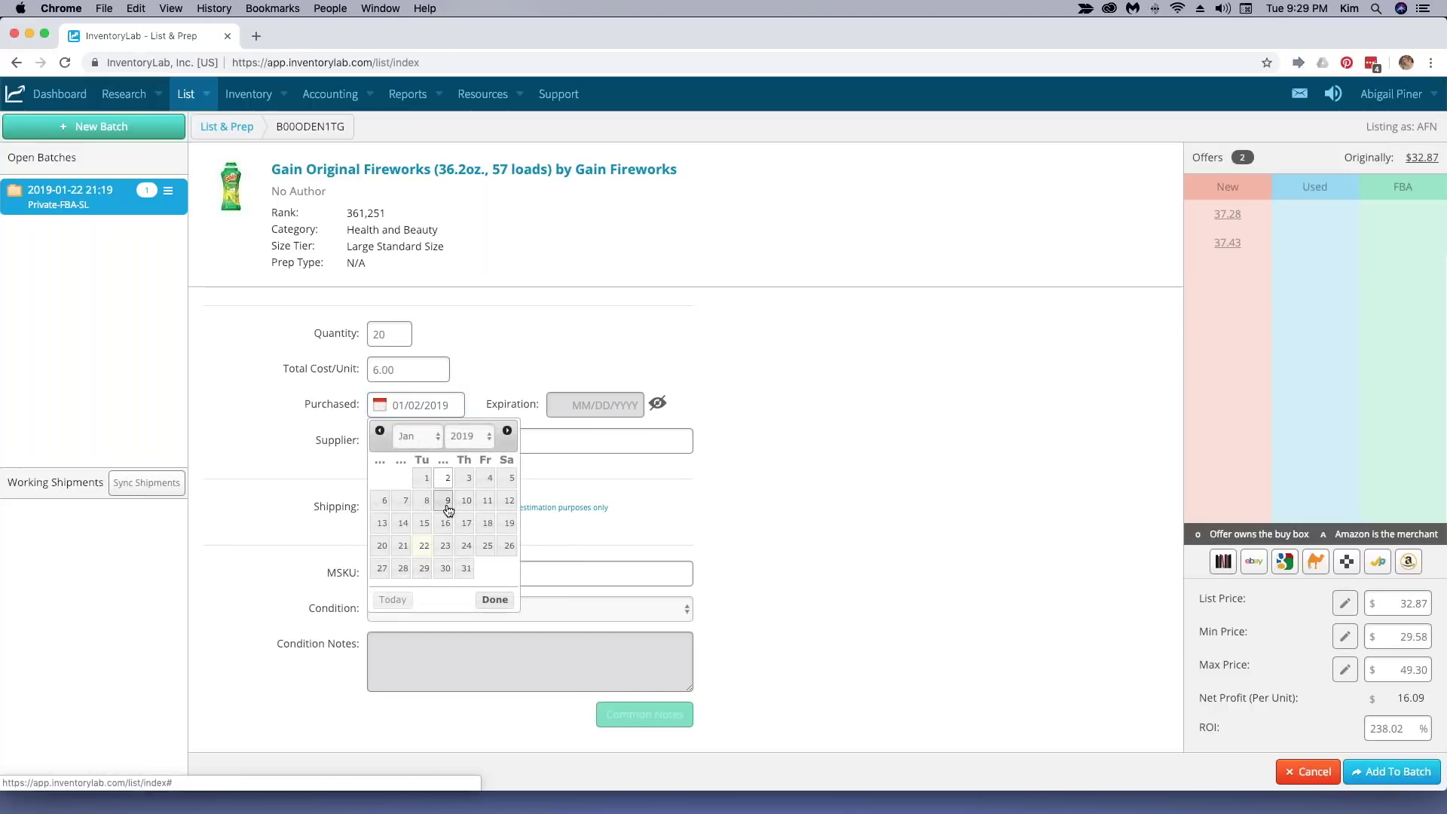
{"action": "left_click", "coordinate": [427, 482]}
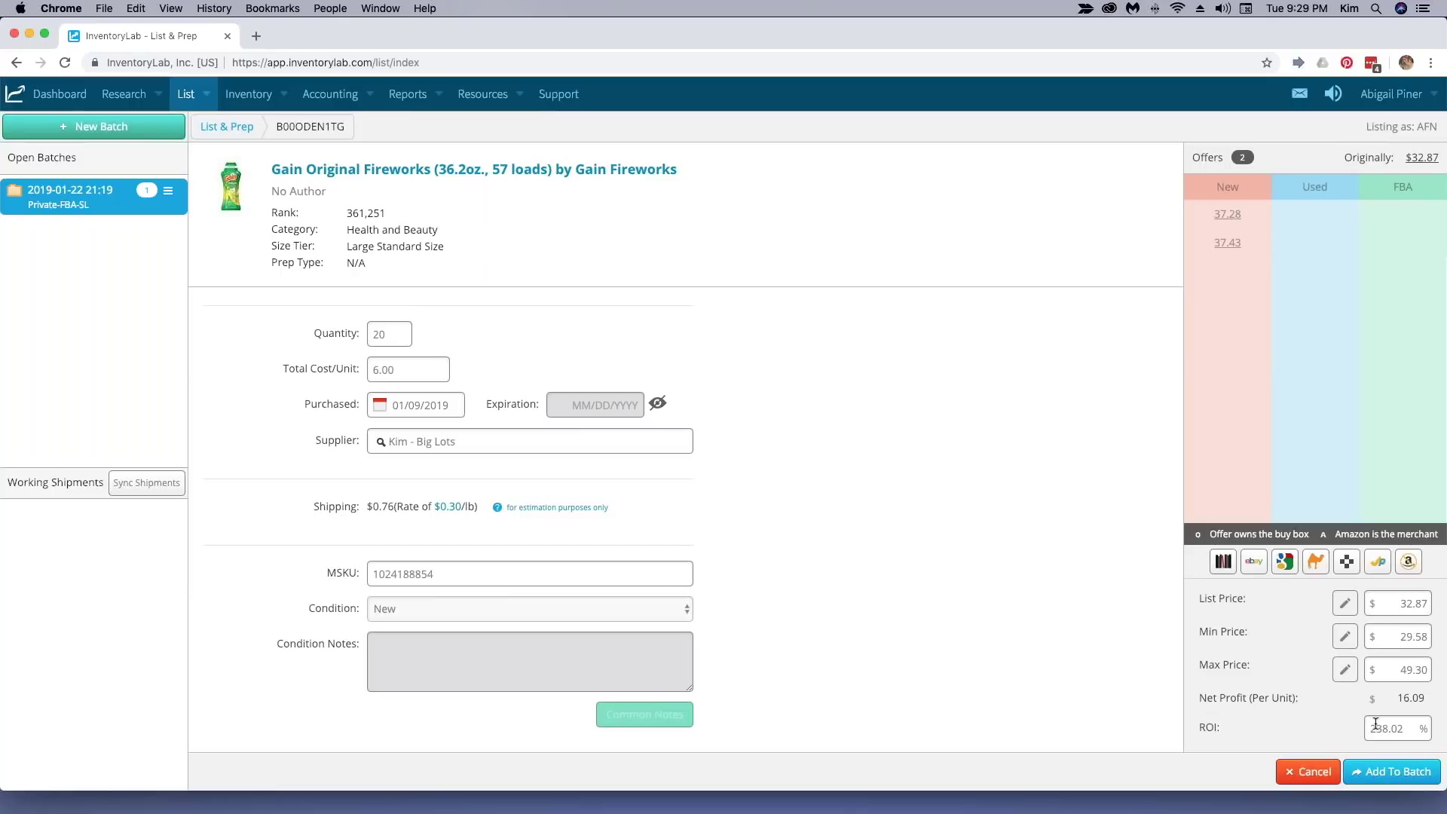
{"action": "left_click", "coordinate": [1394, 771]}
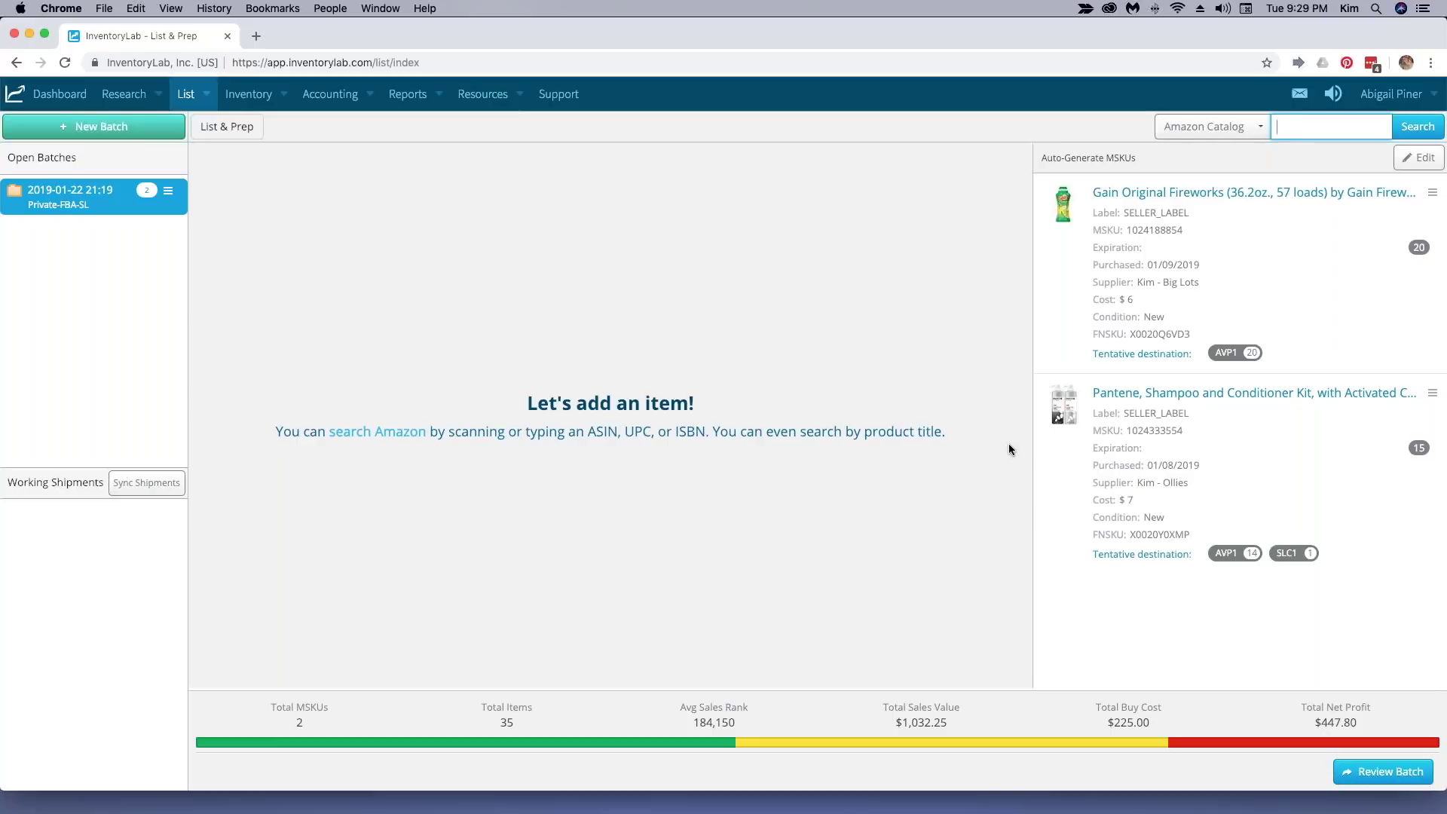
Review the batch and submit it, sending the product feeds and creating an FBA shipment.
{"action": "left_click_drag", "start_coordinate": [1089, 790], "coordinate": [1089, 807]}
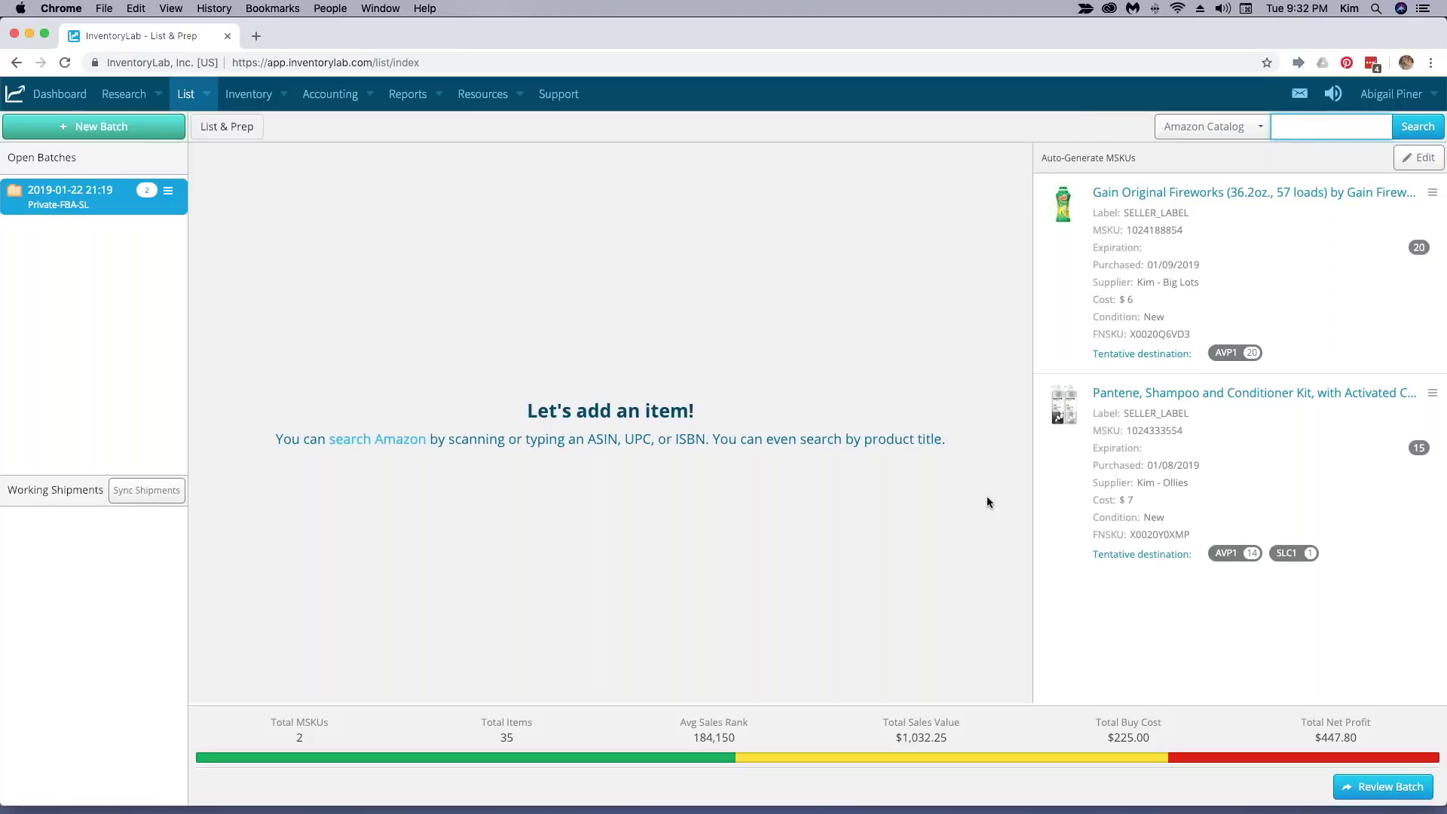
{"action": "left_click", "coordinate": [1381, 789]}
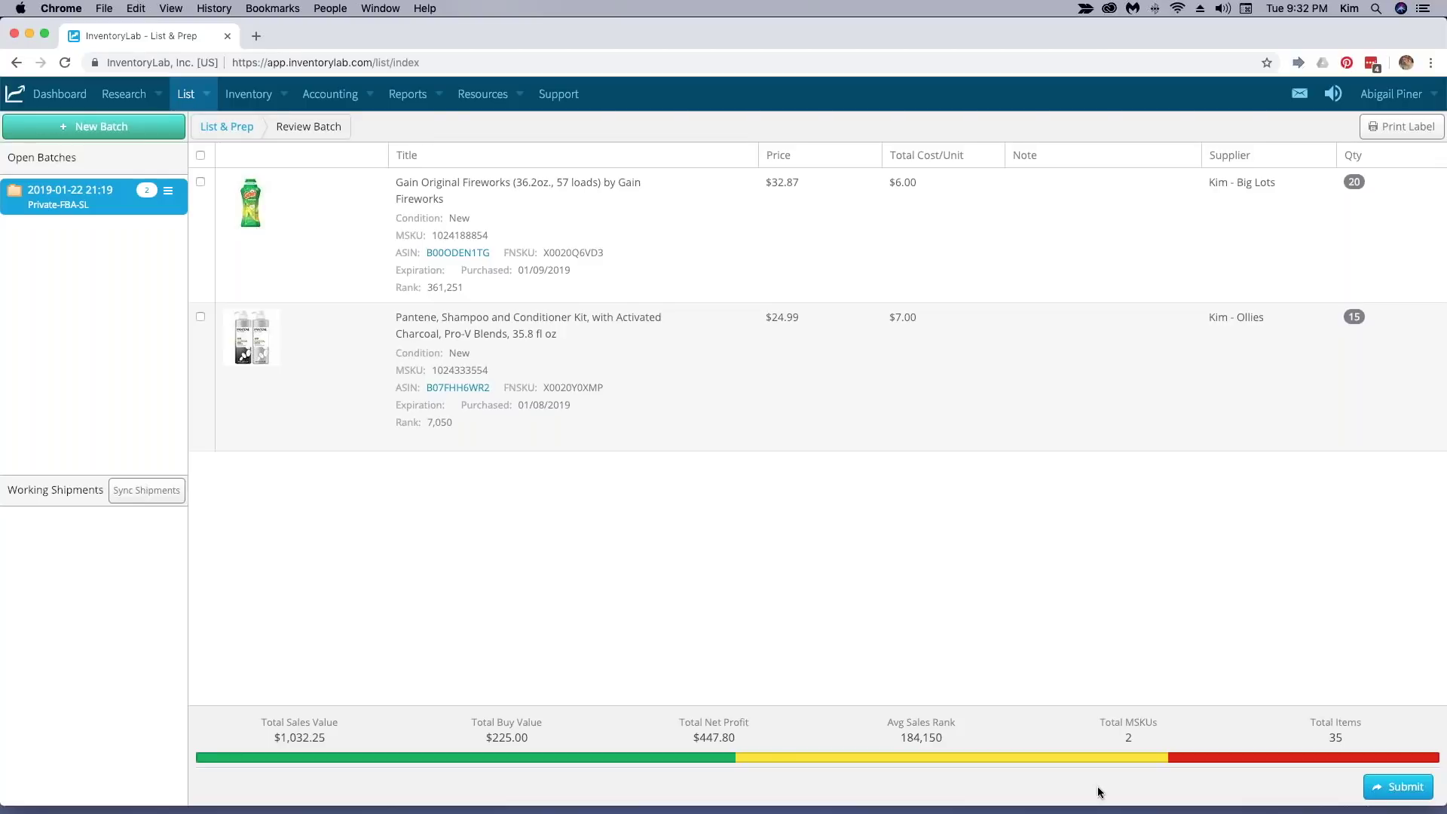
{"action": "left_click", "coordinate": [1398, 787]}
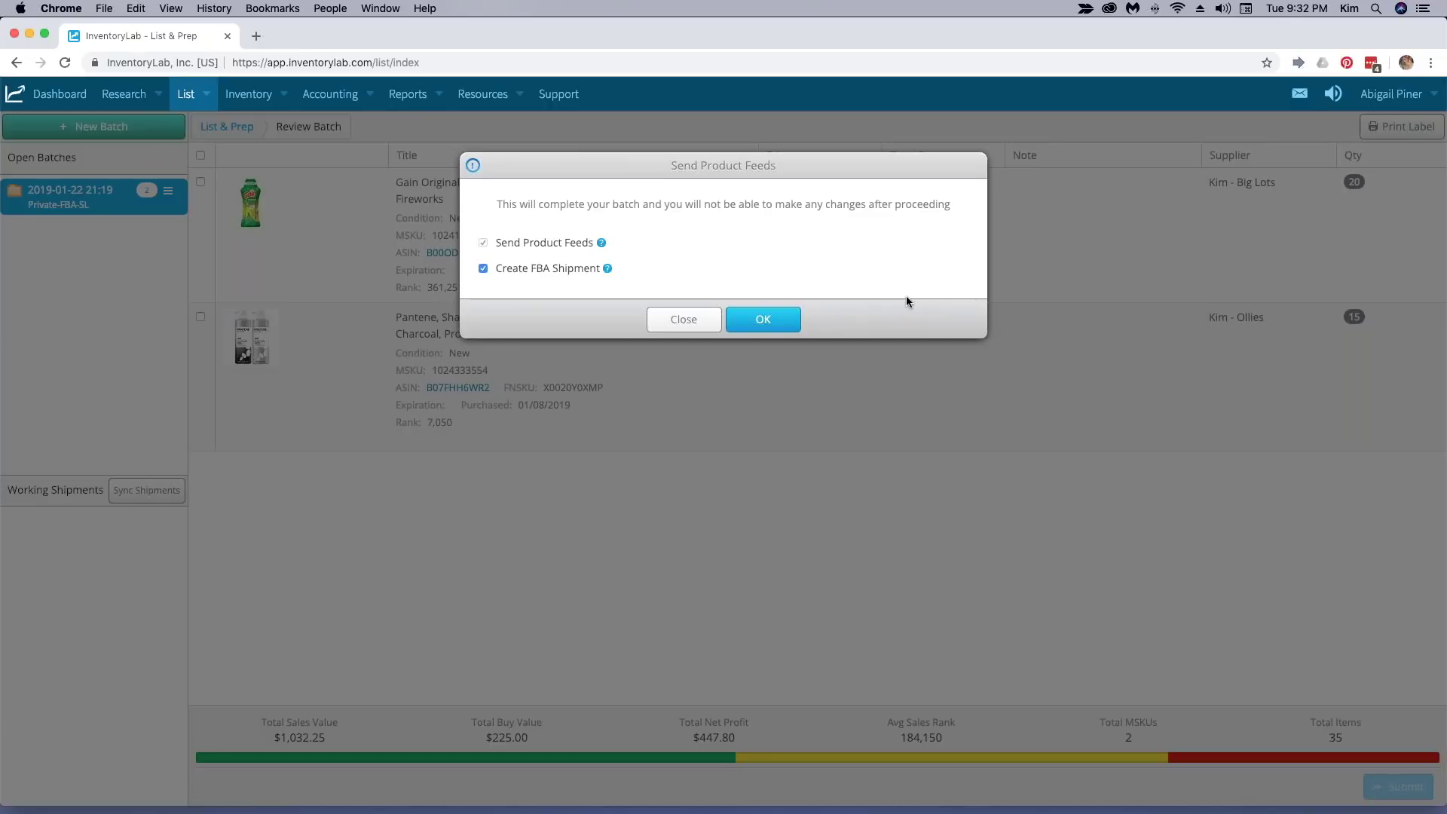
{"action": "left_click", "coordinate": [762, 320]}
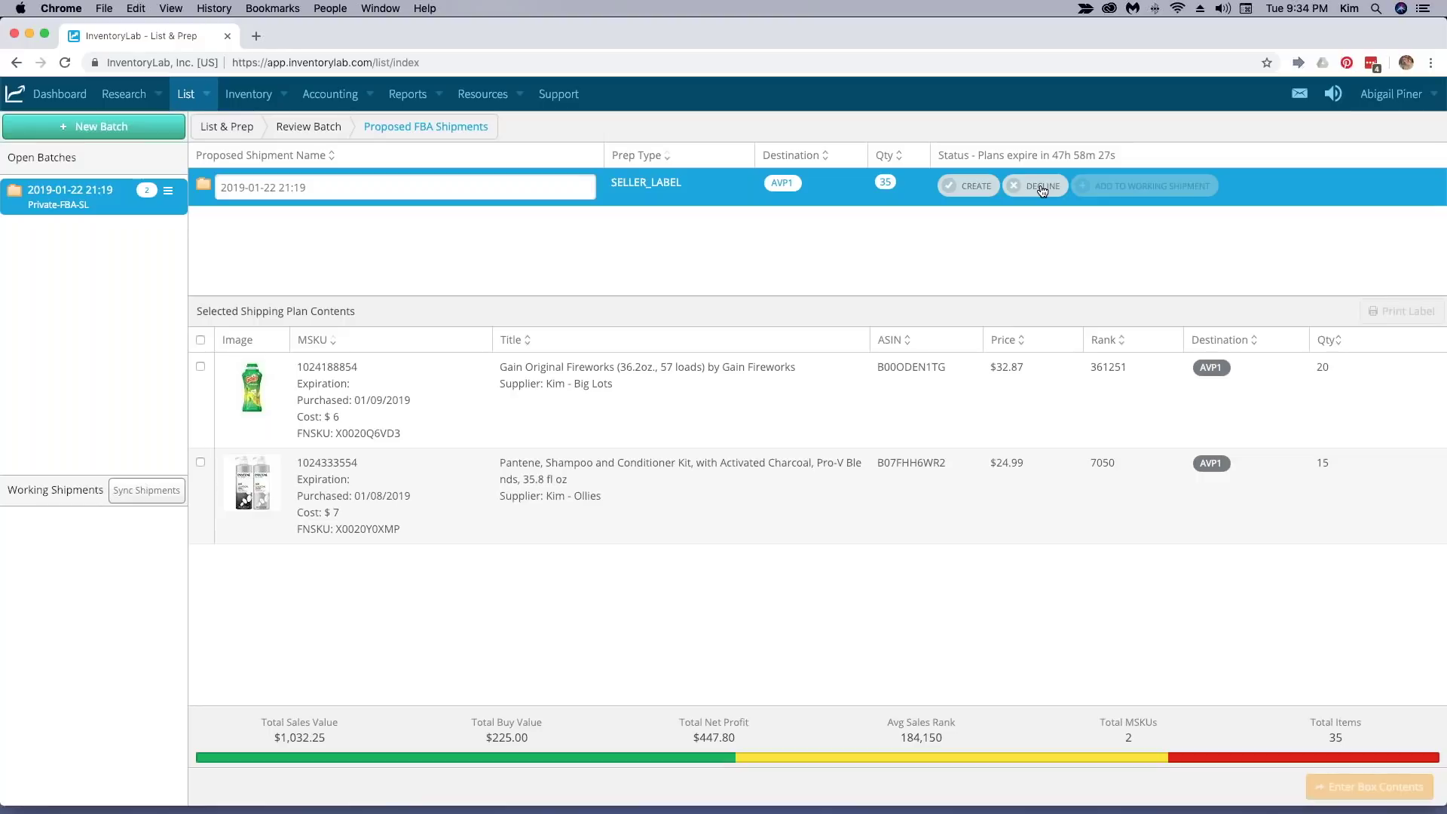
{"action": "left_click", "coordinate": [969, 187]}
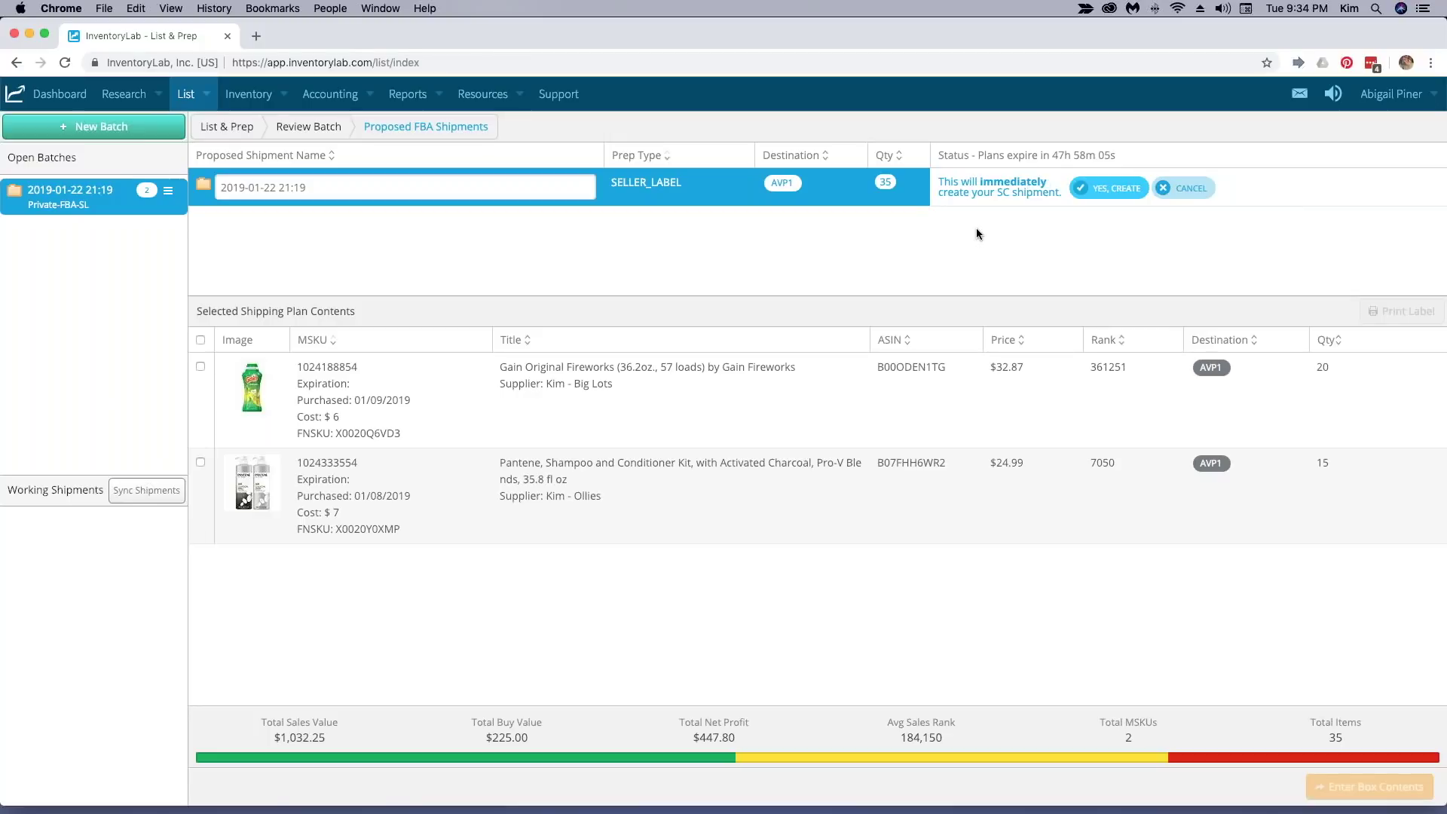
{"action": "left_click", "coordinate": [1106, 188]}
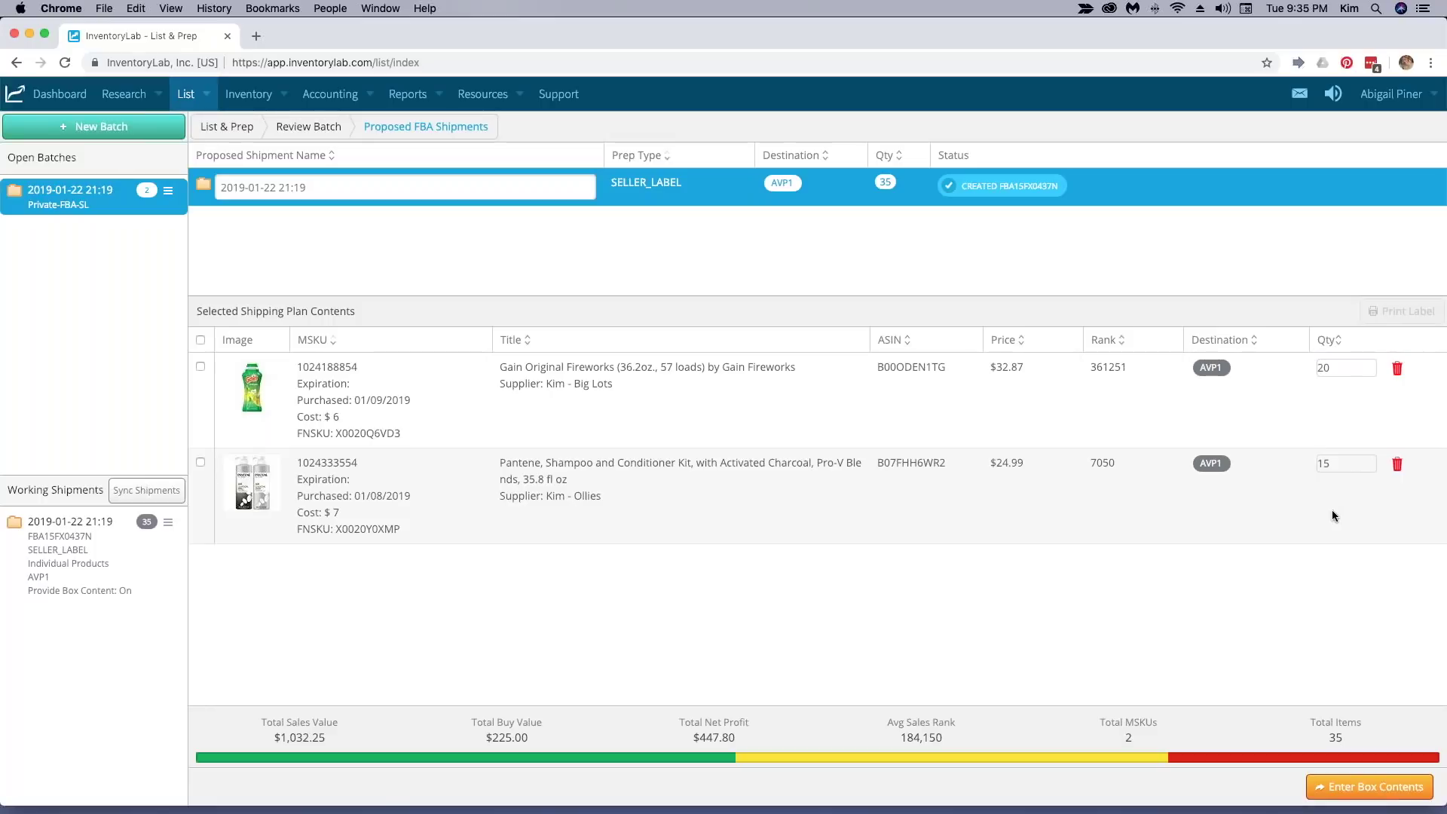
{"action": "left_click", "coordinate": [1336, 370]}
{"action": "left_click", "coordinate": [1347, 789]}
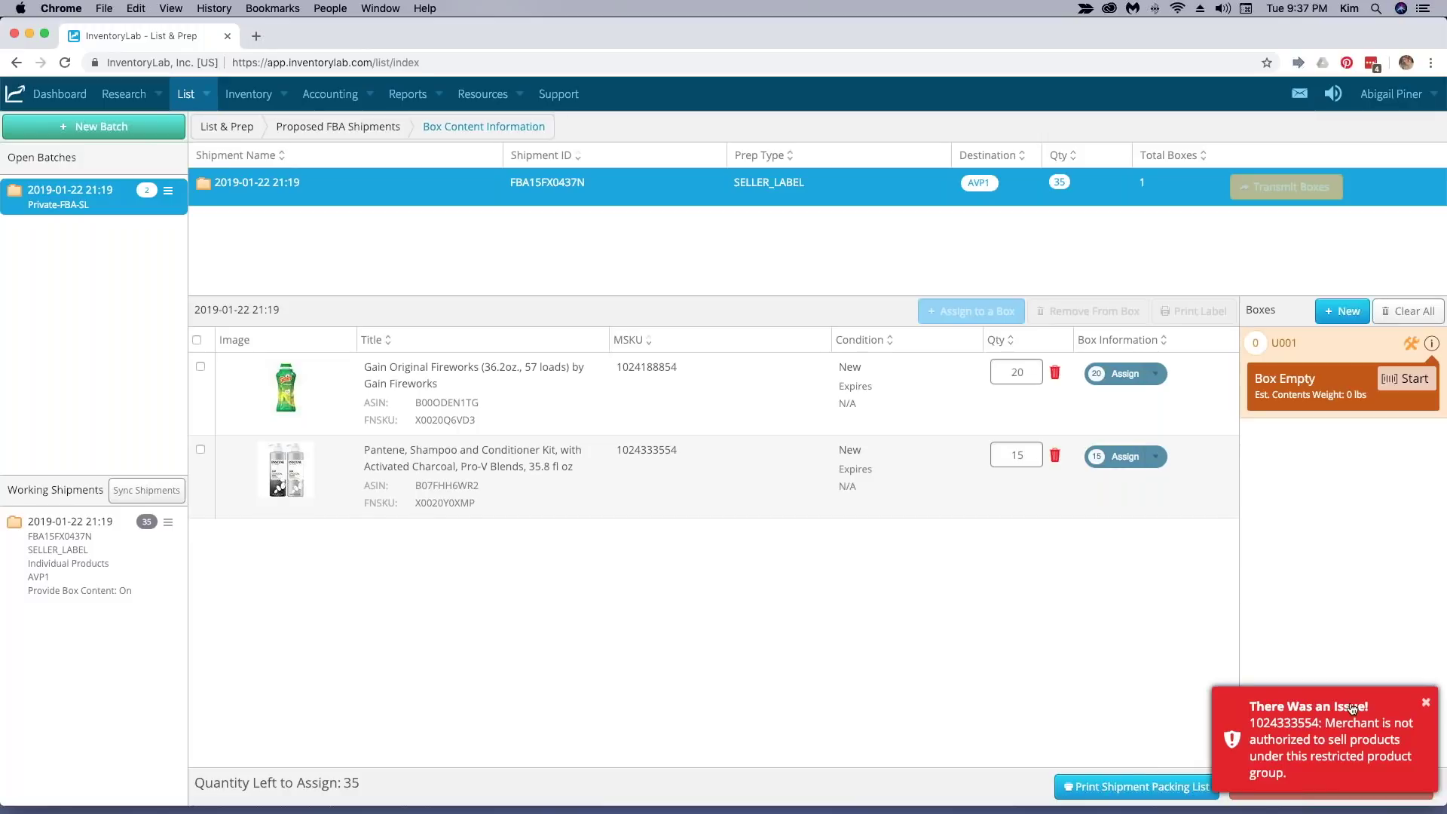
Dismiss the issue notice and assign all 20 Gain Original Fireworks units to box U001.
{"action": "left_click", "coordinate": [1425, 706]}
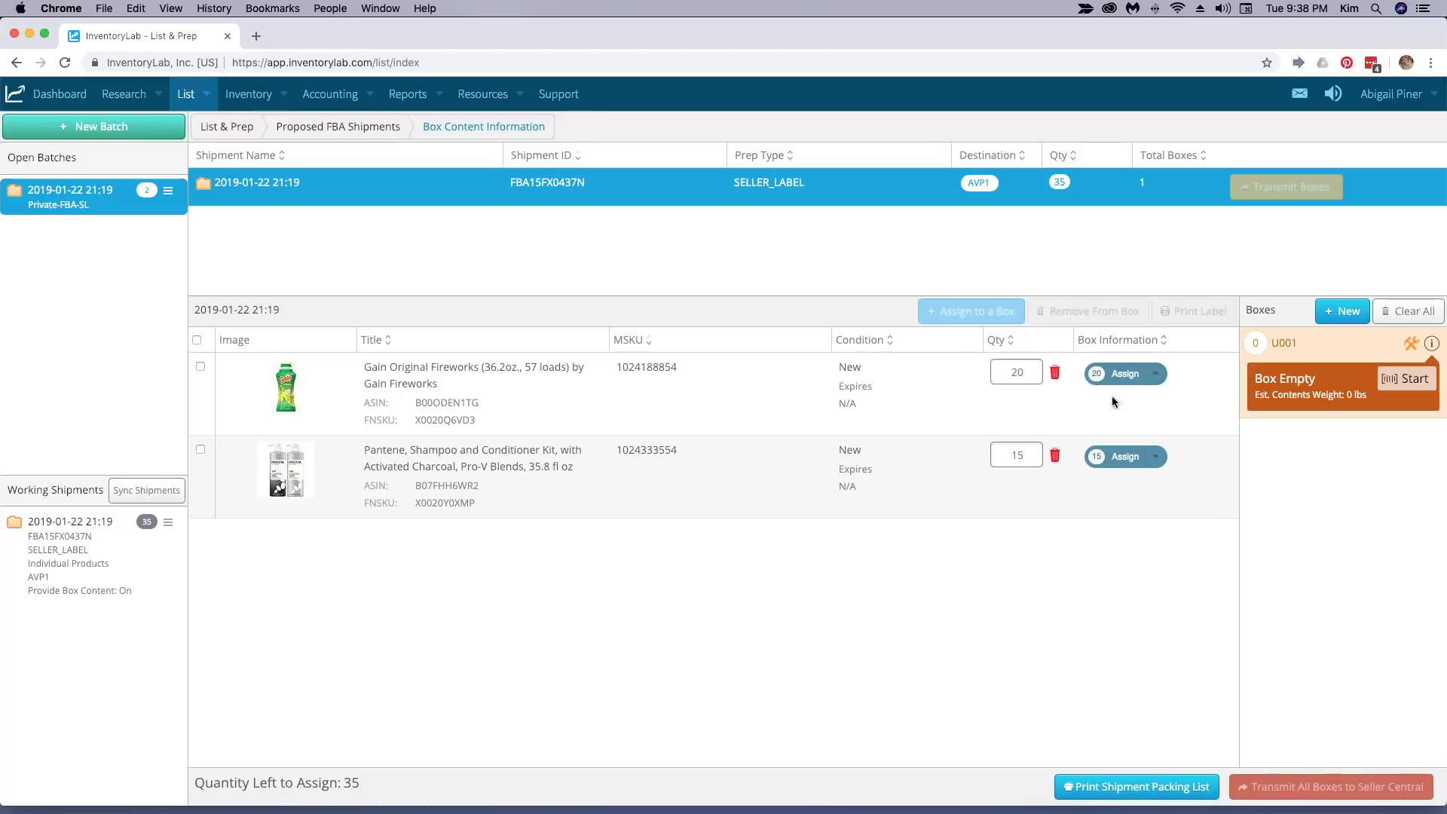
{"action": "left_click", "coordinate": [1155, 376]}
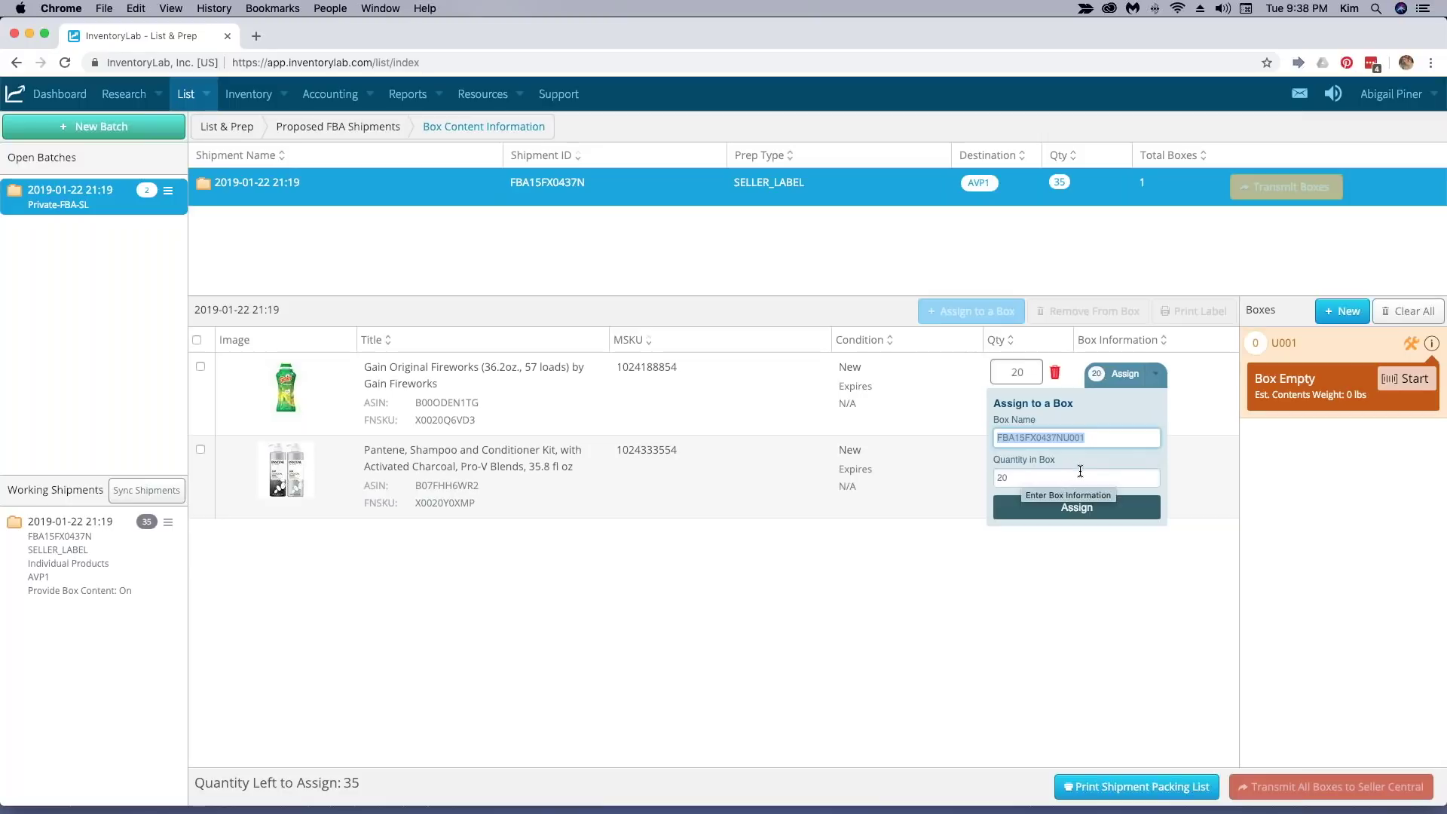
{"action": "left_click", "coordinate": [1124, 511]}
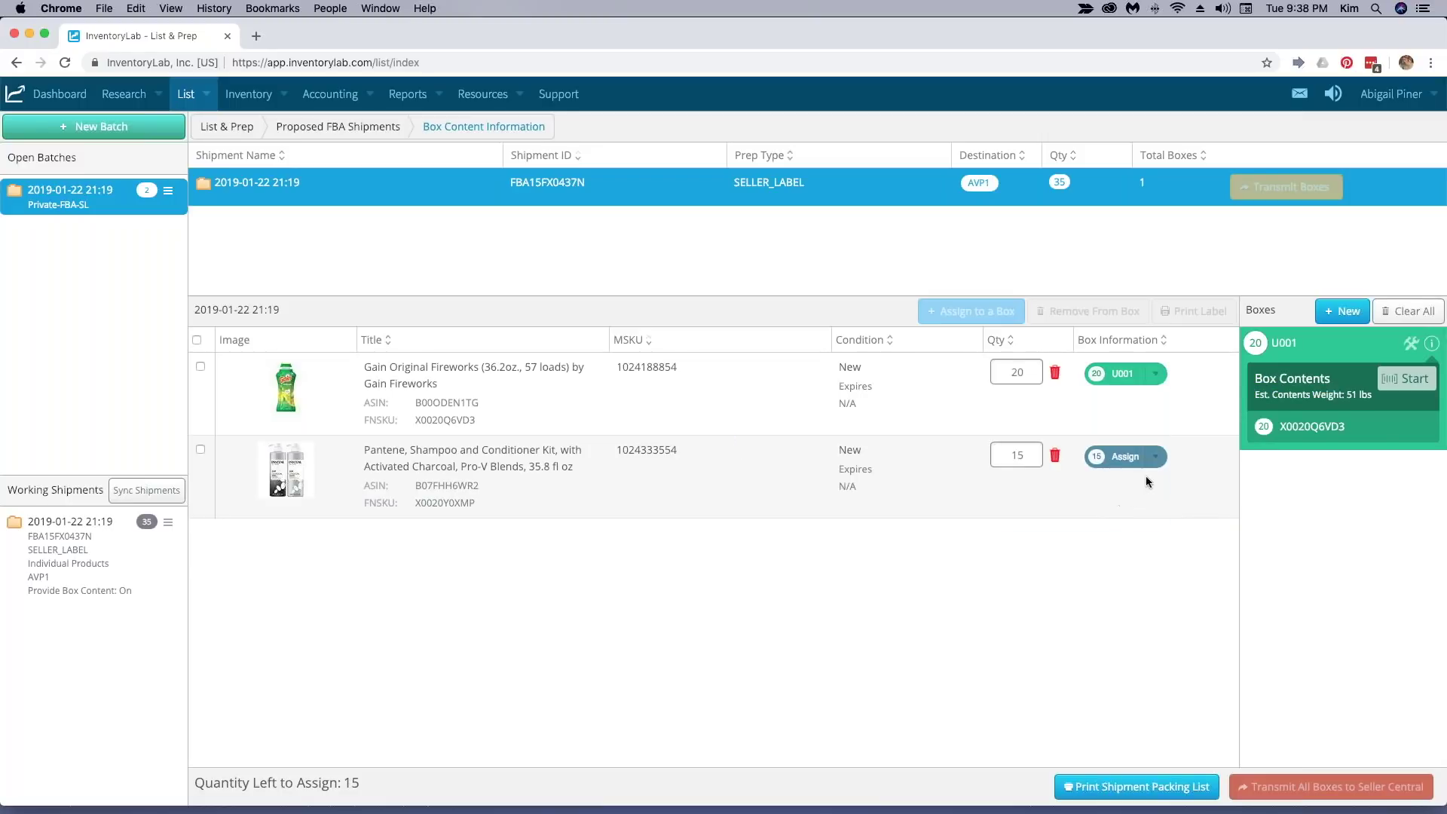
Create one additional box and assign all 15 Pantene Shampoo and Conditioner Kit units to box U002.
{"action": "left_click", "coordinate": [1155, 456]}
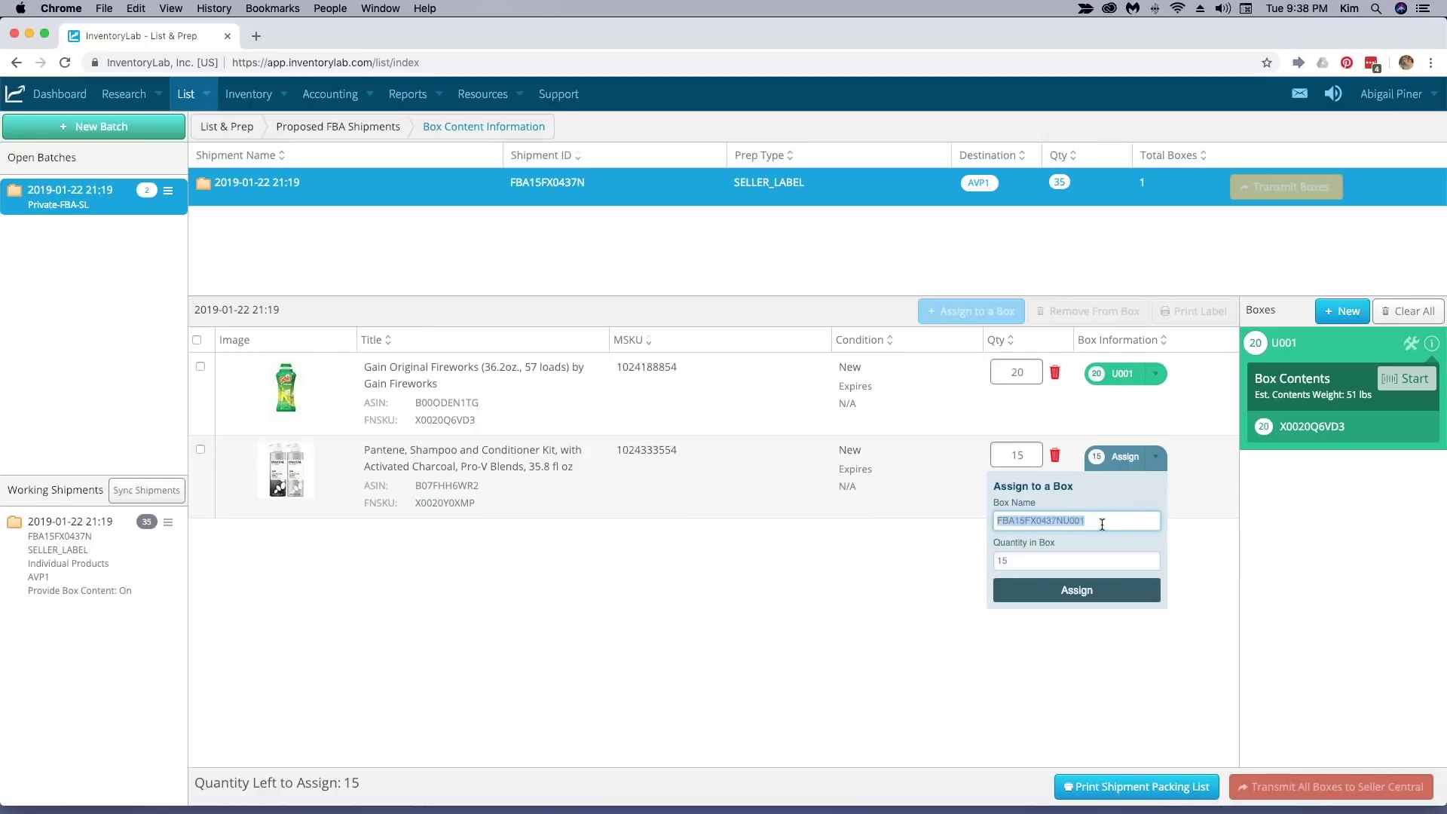
{"action": "left_click", "coordinate": [1213, 532]}
{"action": "left_click", "coordinate": [1332, 314]}
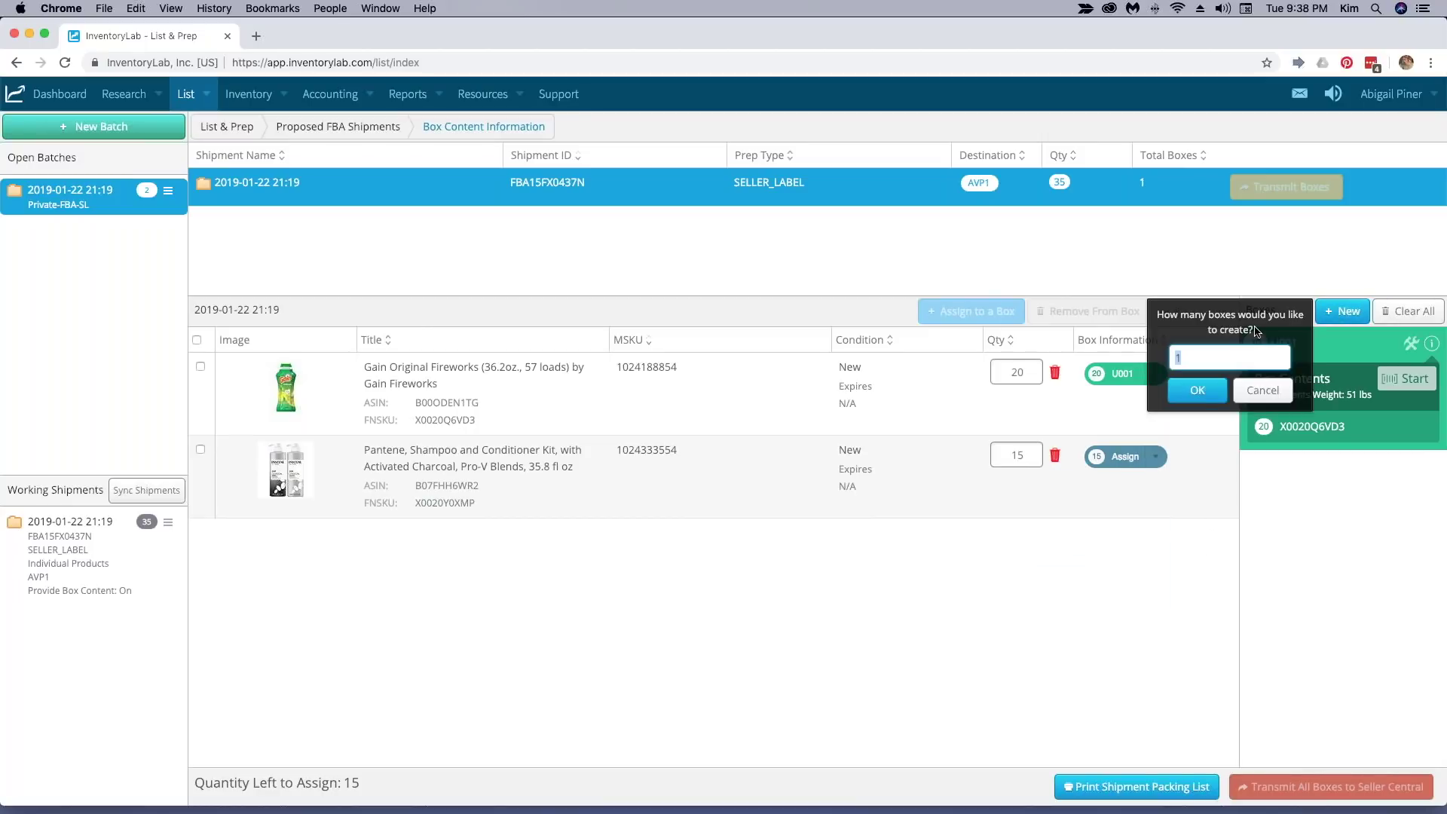
{"action": "left_click", "coordinate": [1195, 392]}
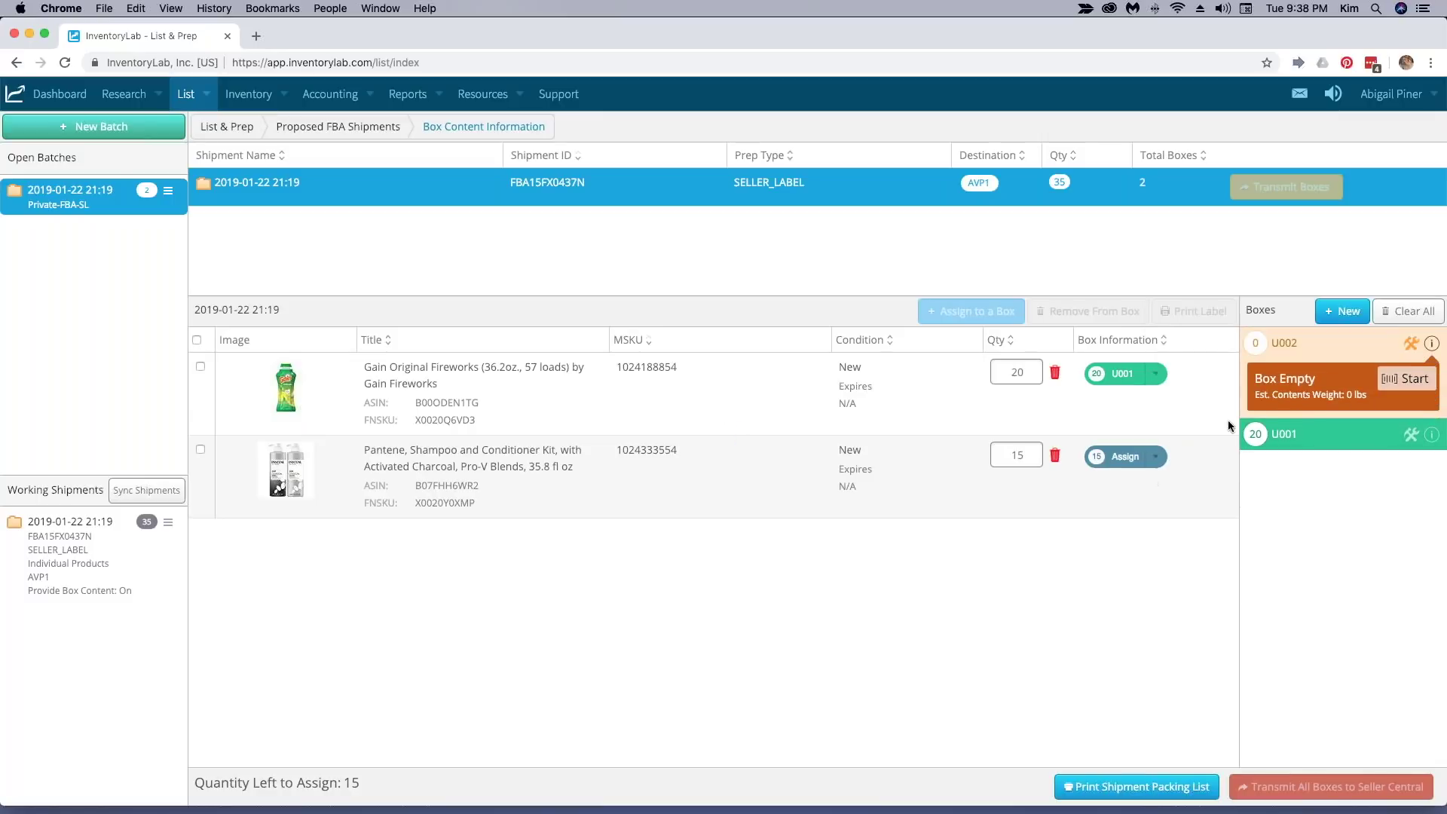
{"action": "left_click", "coordinate": [1149, 455]}
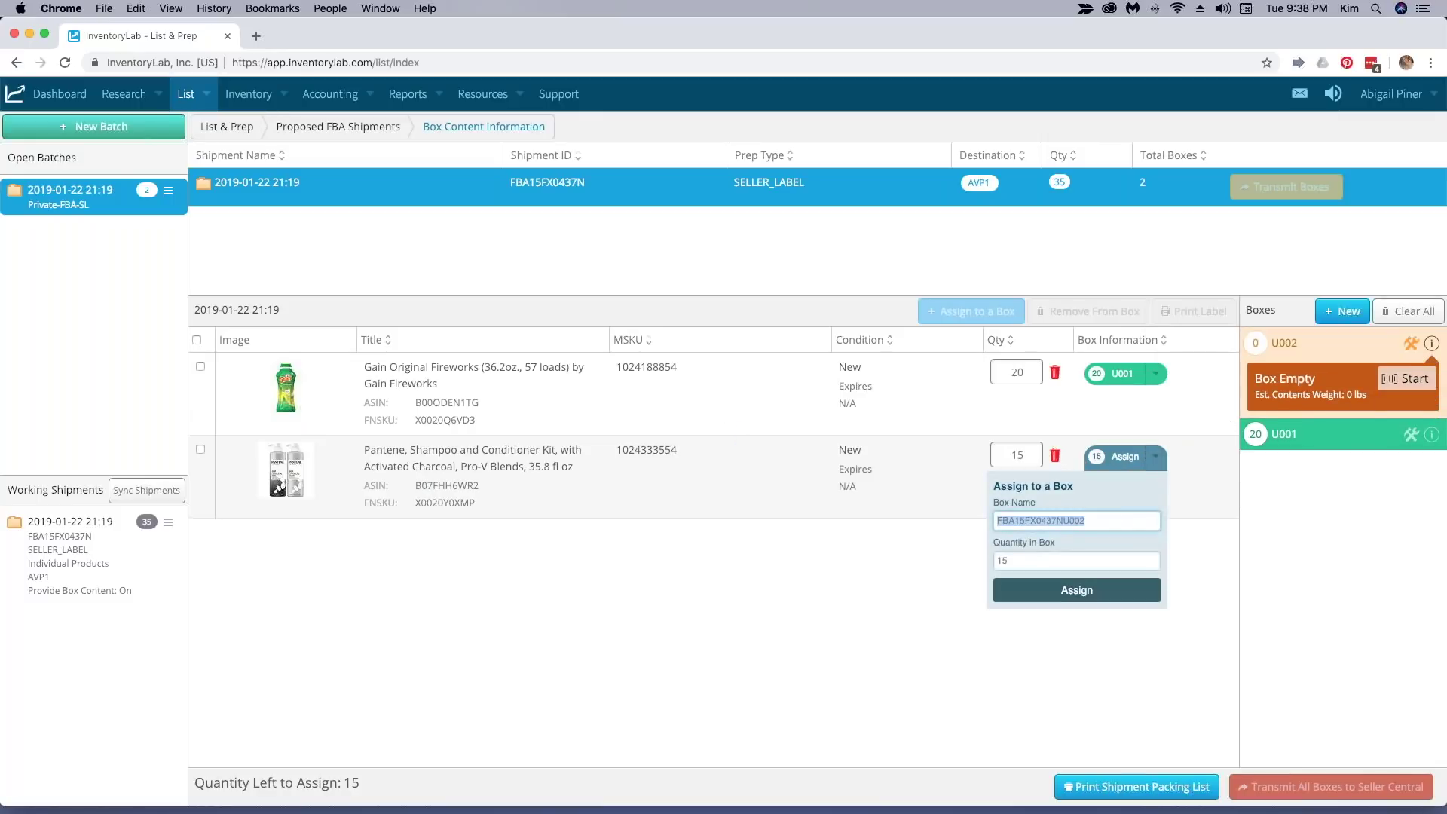
{"action": "left_click", "coordinate": [1128, 596]}
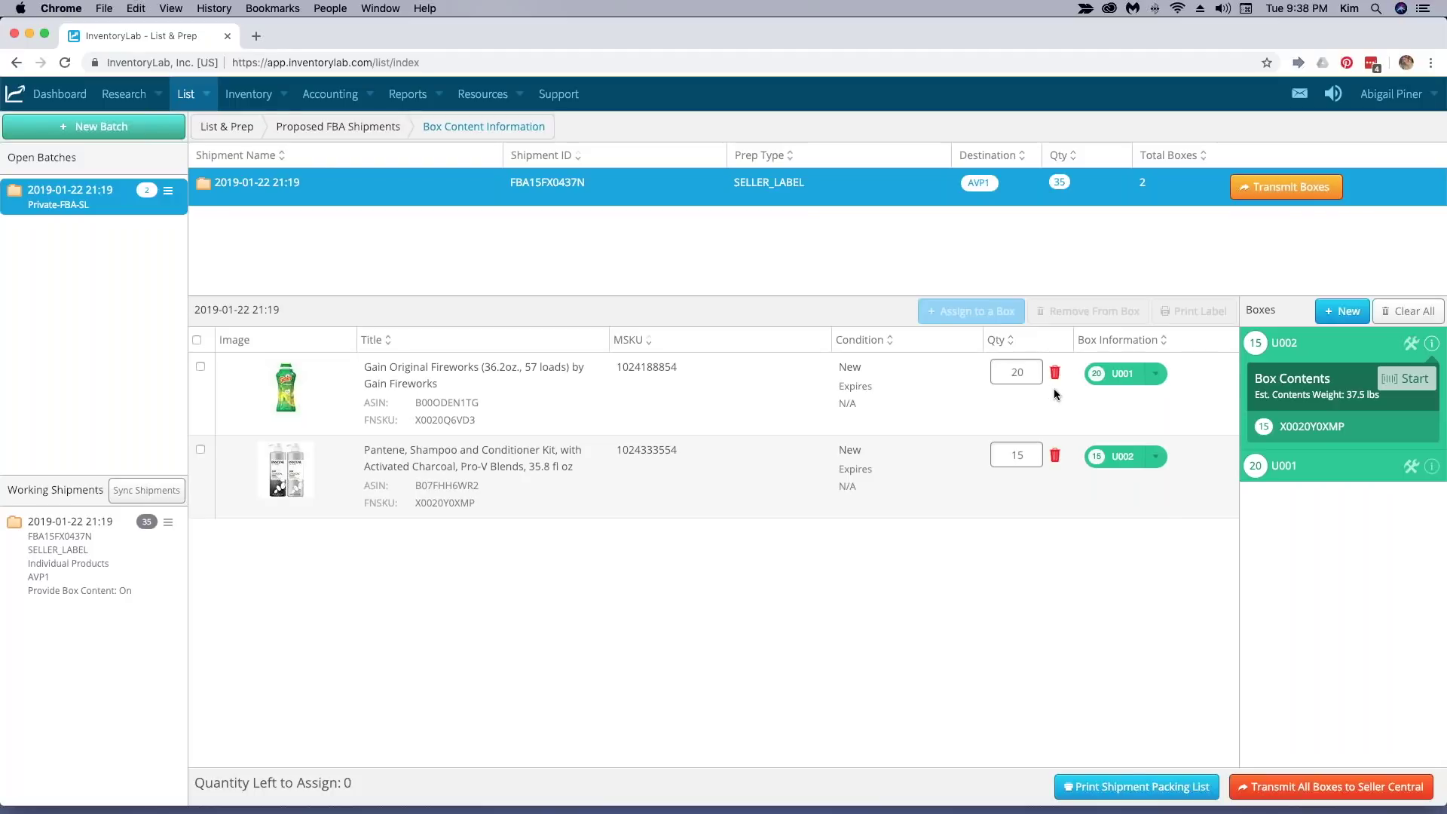
Transmit the shipment's boxes, acknowledge the notices, and return to List & Prep.
{"action": "left_click", "coordinate": [1292, 188]}
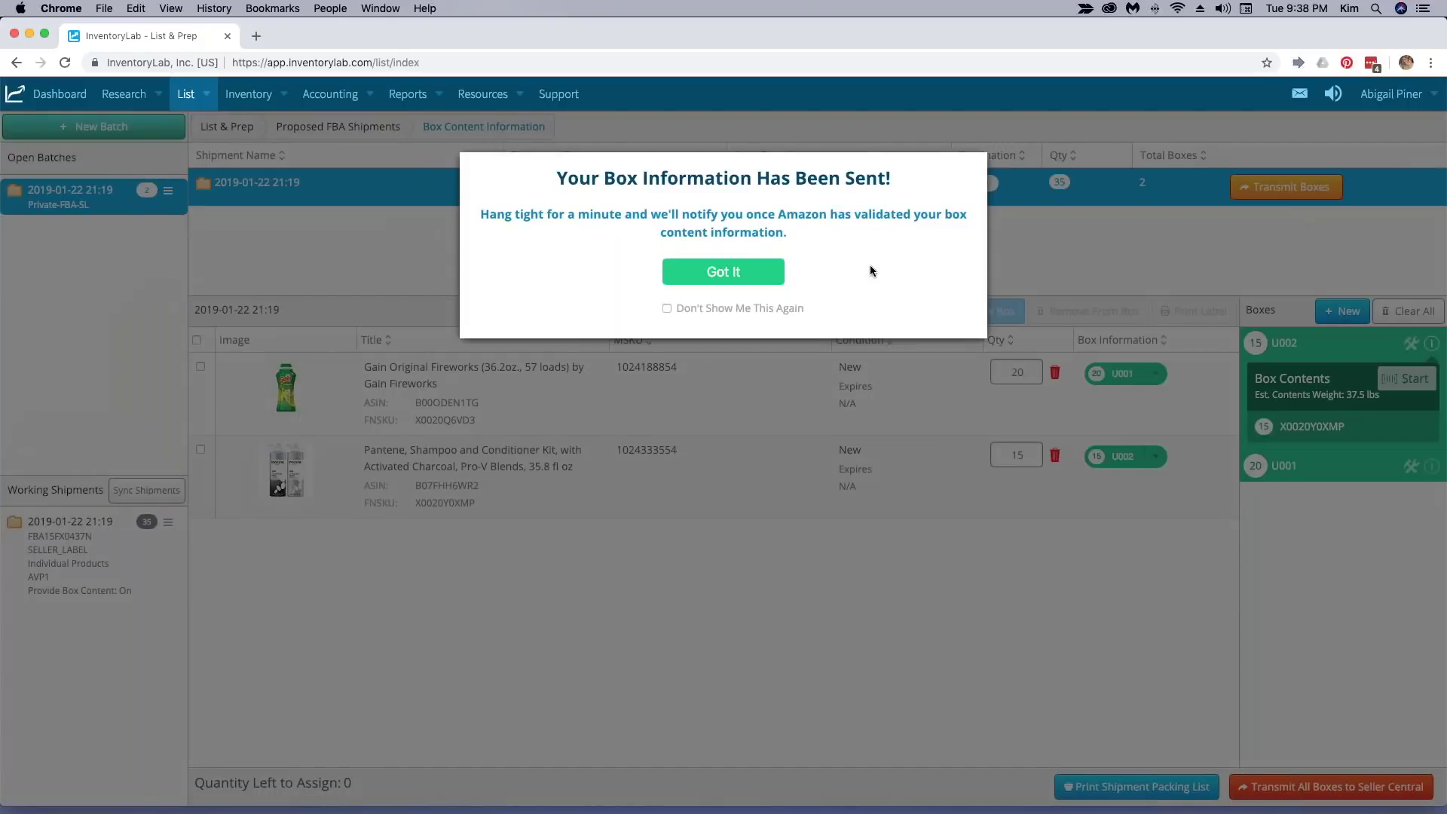
{"action": "left_click", "coordinate": [762, 273]}
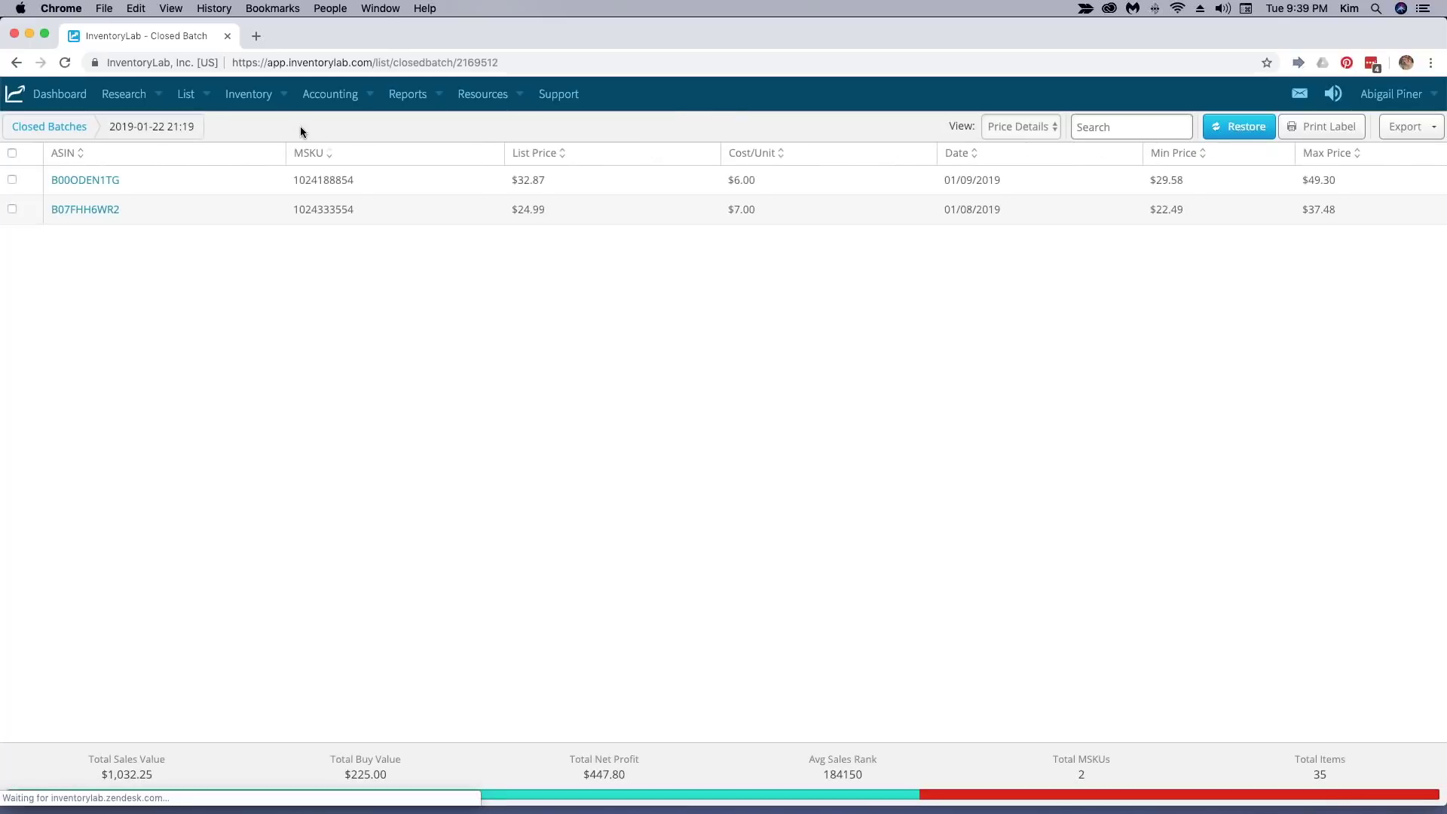
{"action": "left_click", "coordinate": [259, 97]}
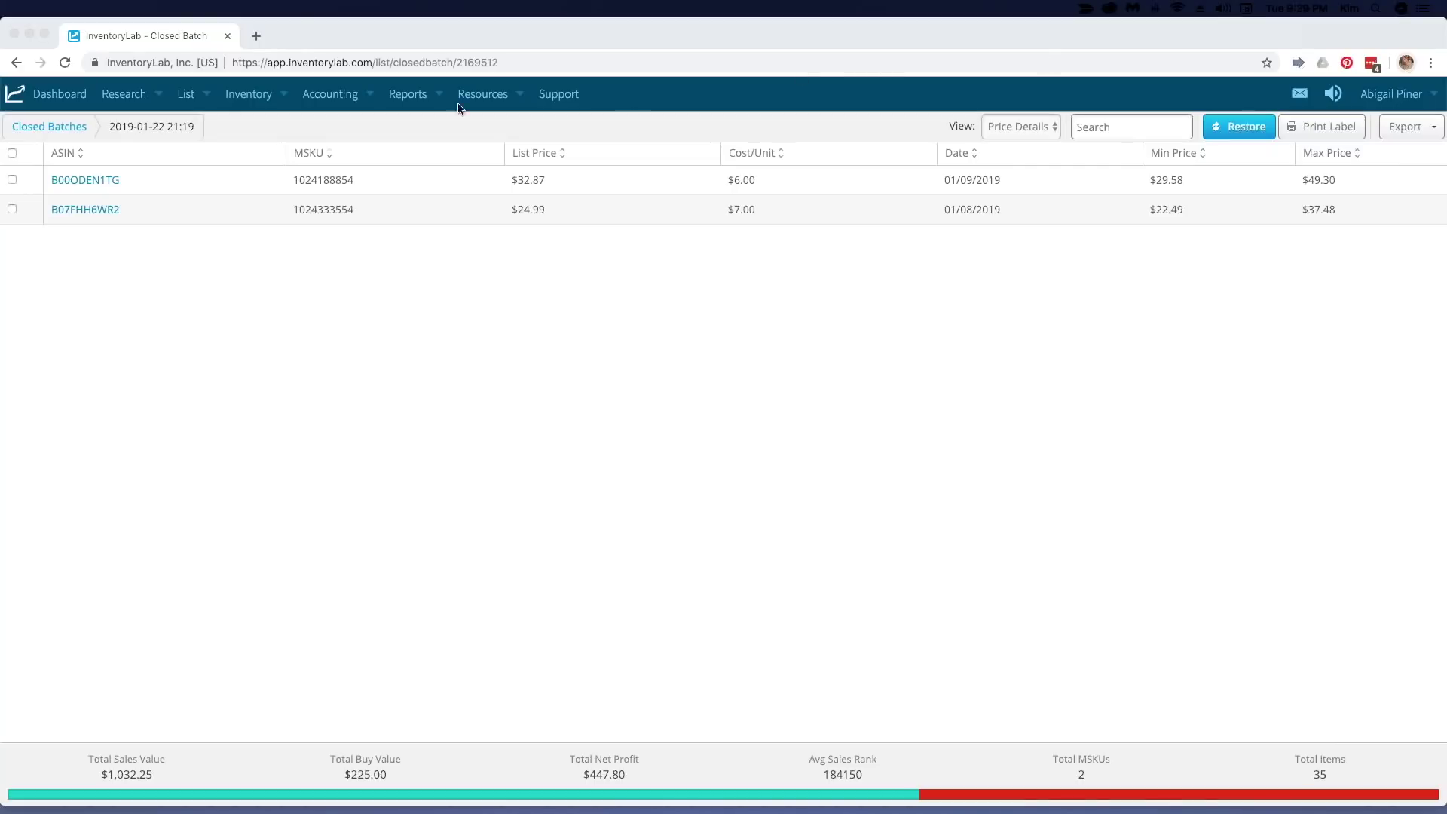
{"action": "left_click", "coordinate": [206, 100]}
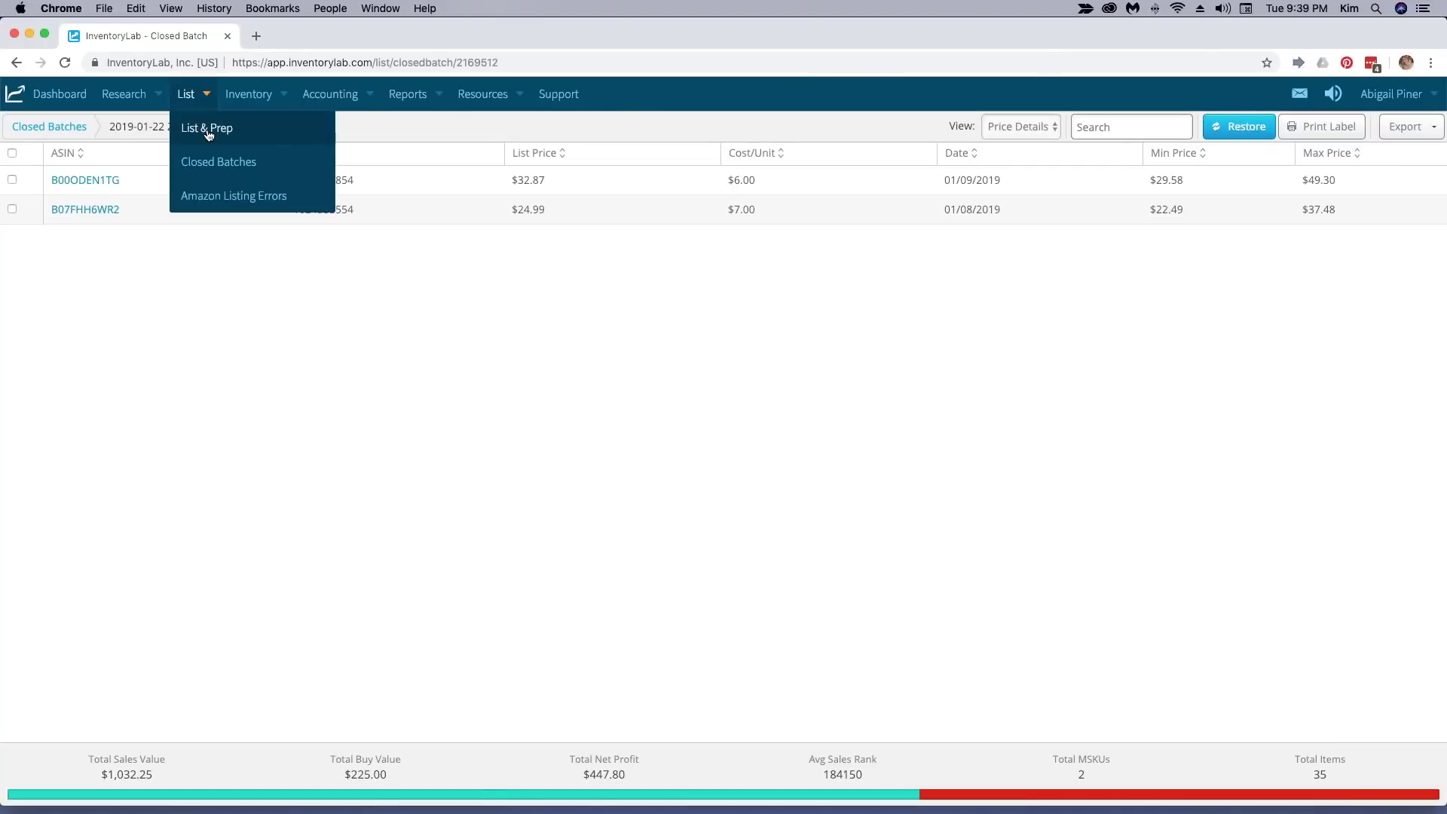
{"action": "left_click", "coordinate": [202, 126]}
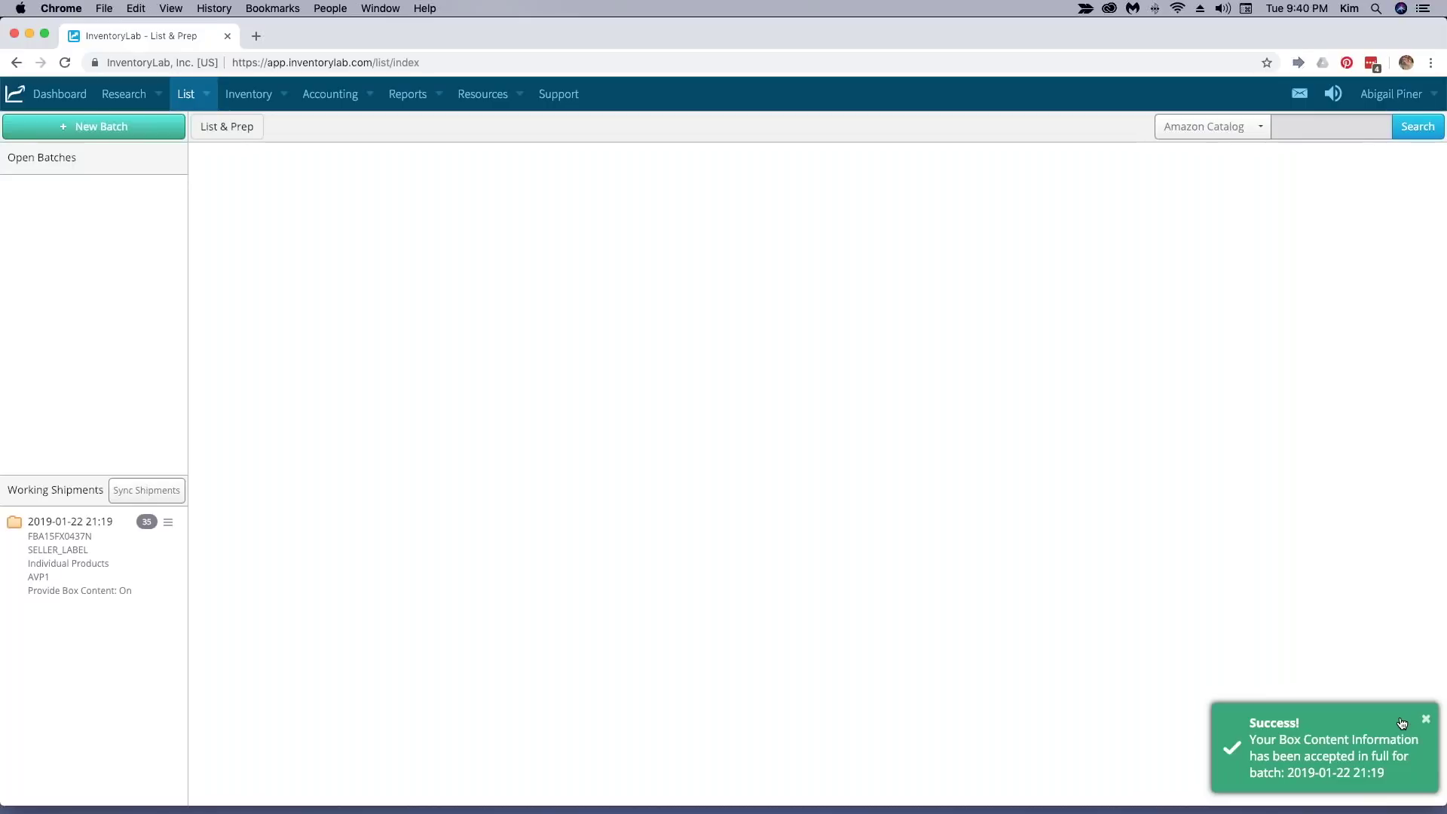
{"action": "left_click", "coordinate": [1426, 719]}
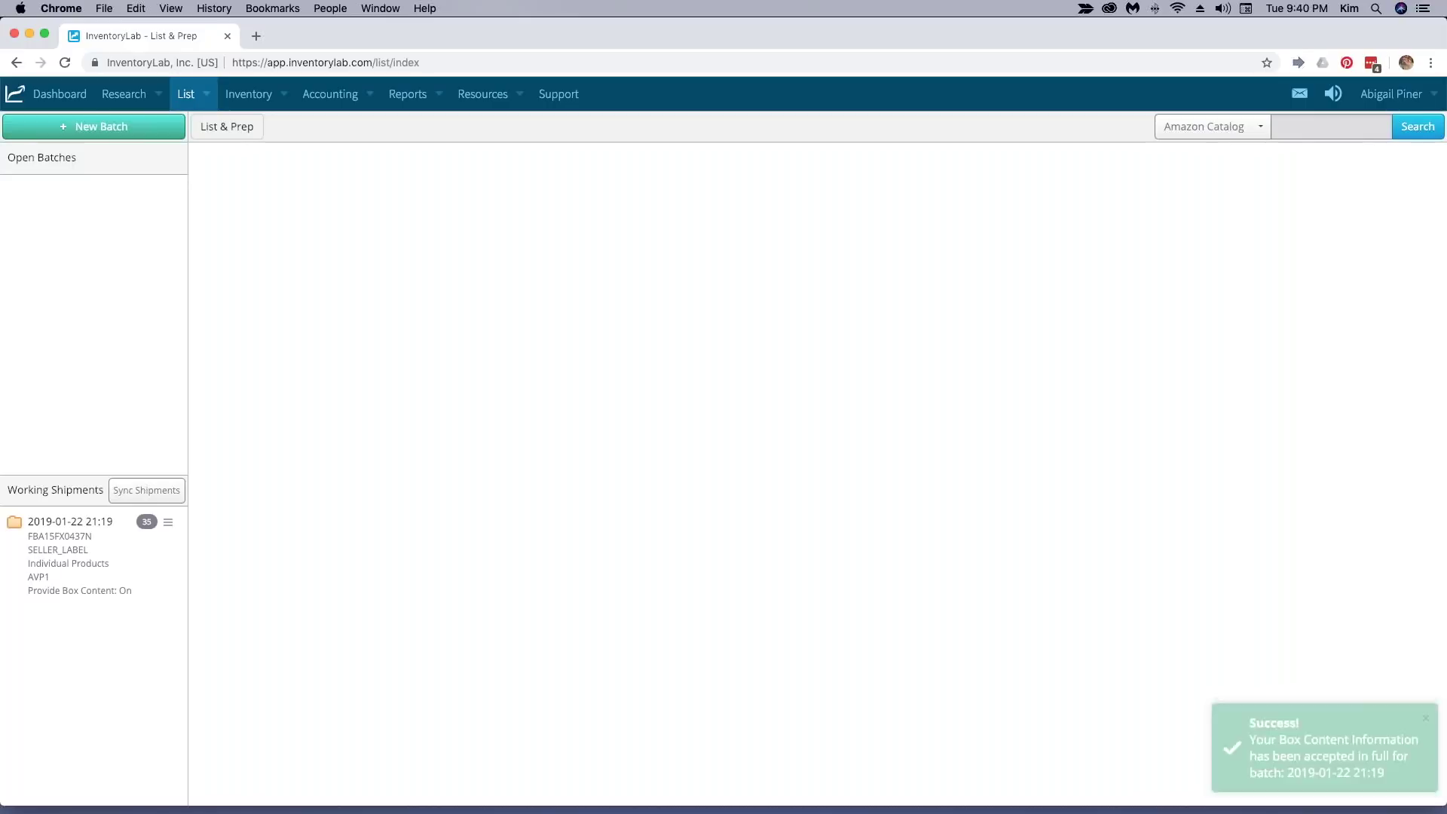
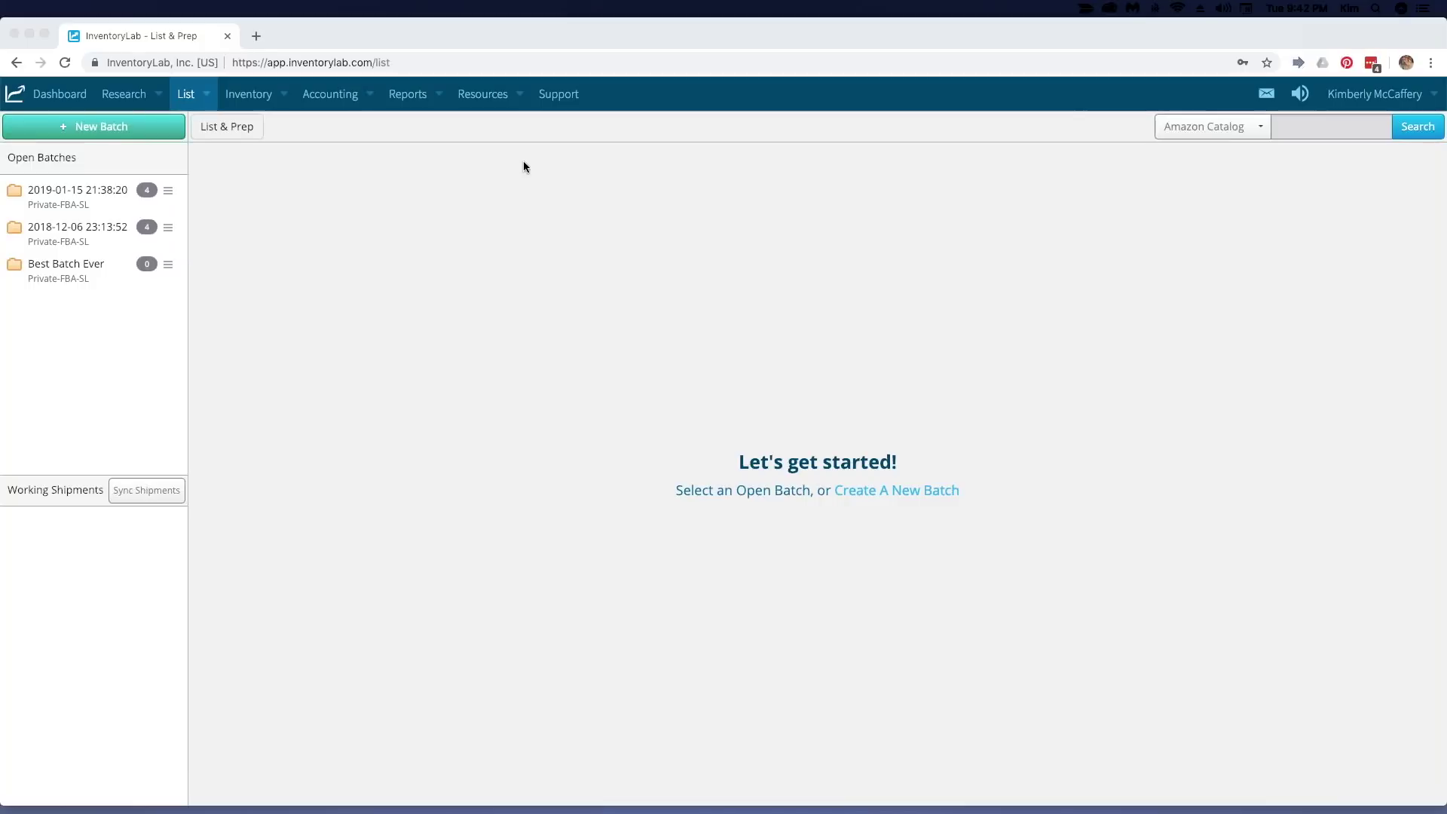
View the FBA inventory list and the FBA sales records.
{"action": "left_click", "coordinate": [283, 98]}
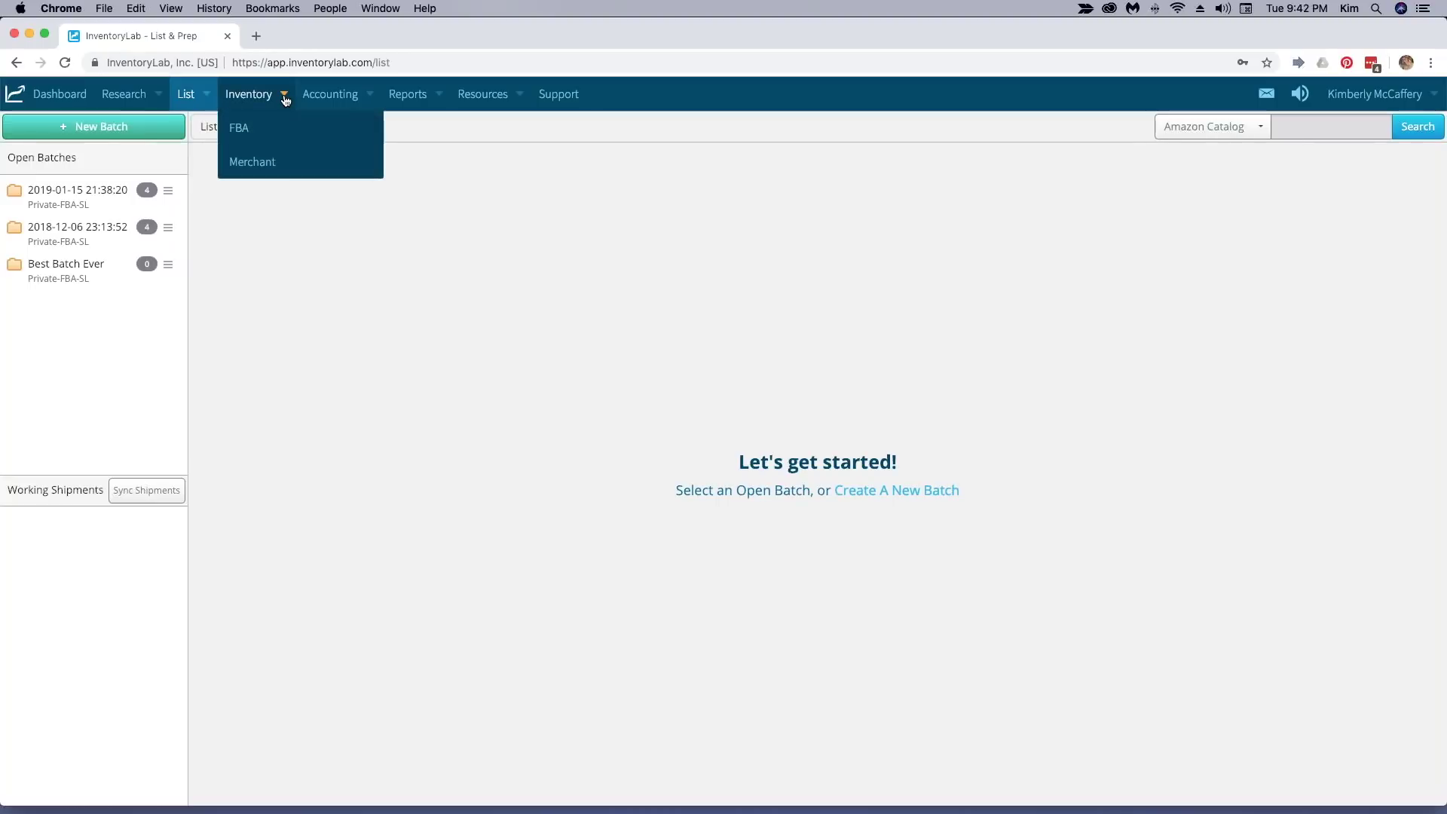
{"action": "left_click", "coordinate": [277, 129]}
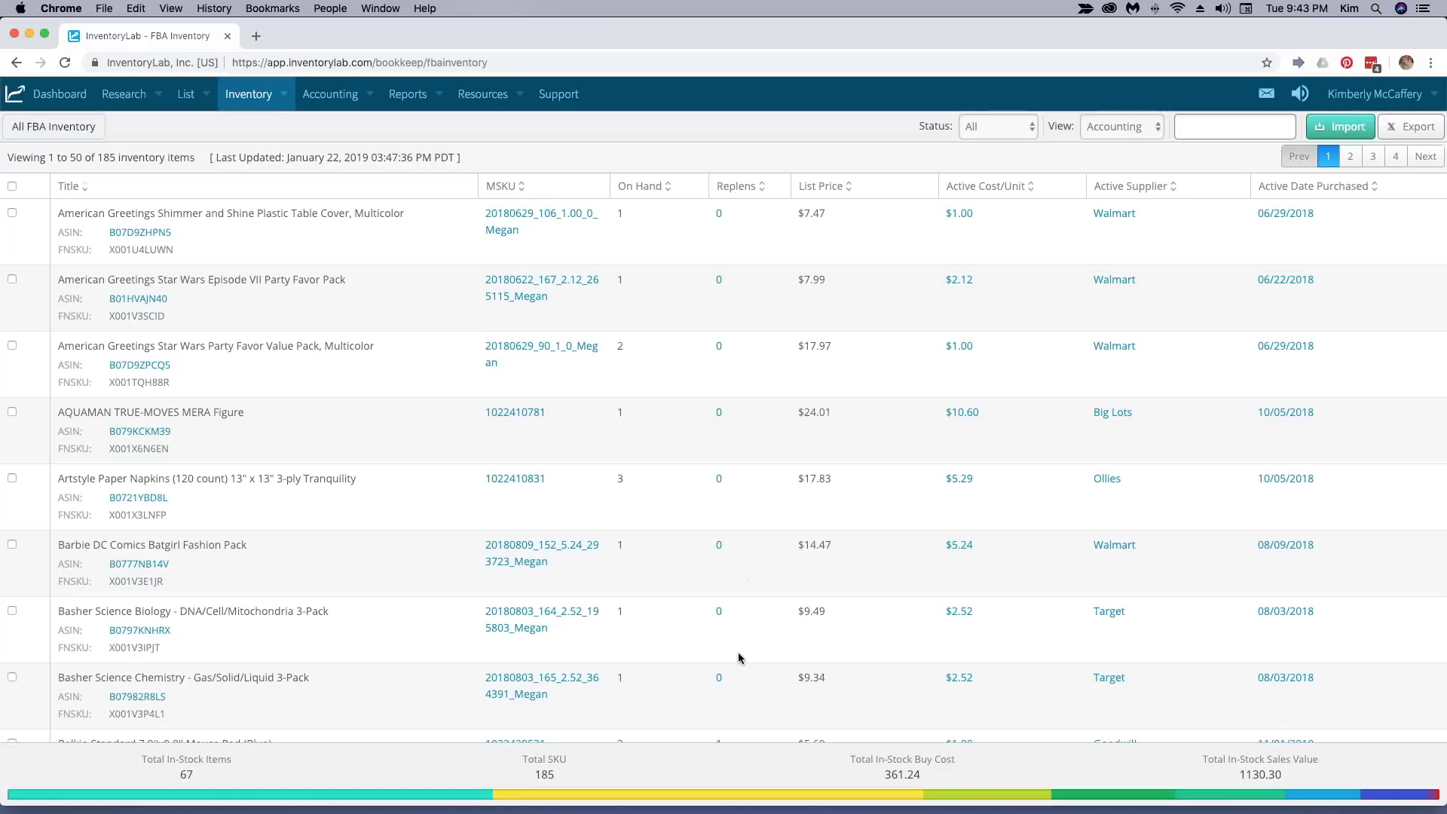
{"action": "scroll", "coordinate": [738, 657], "scroll_direction": "down", "scroll_amount": 4}
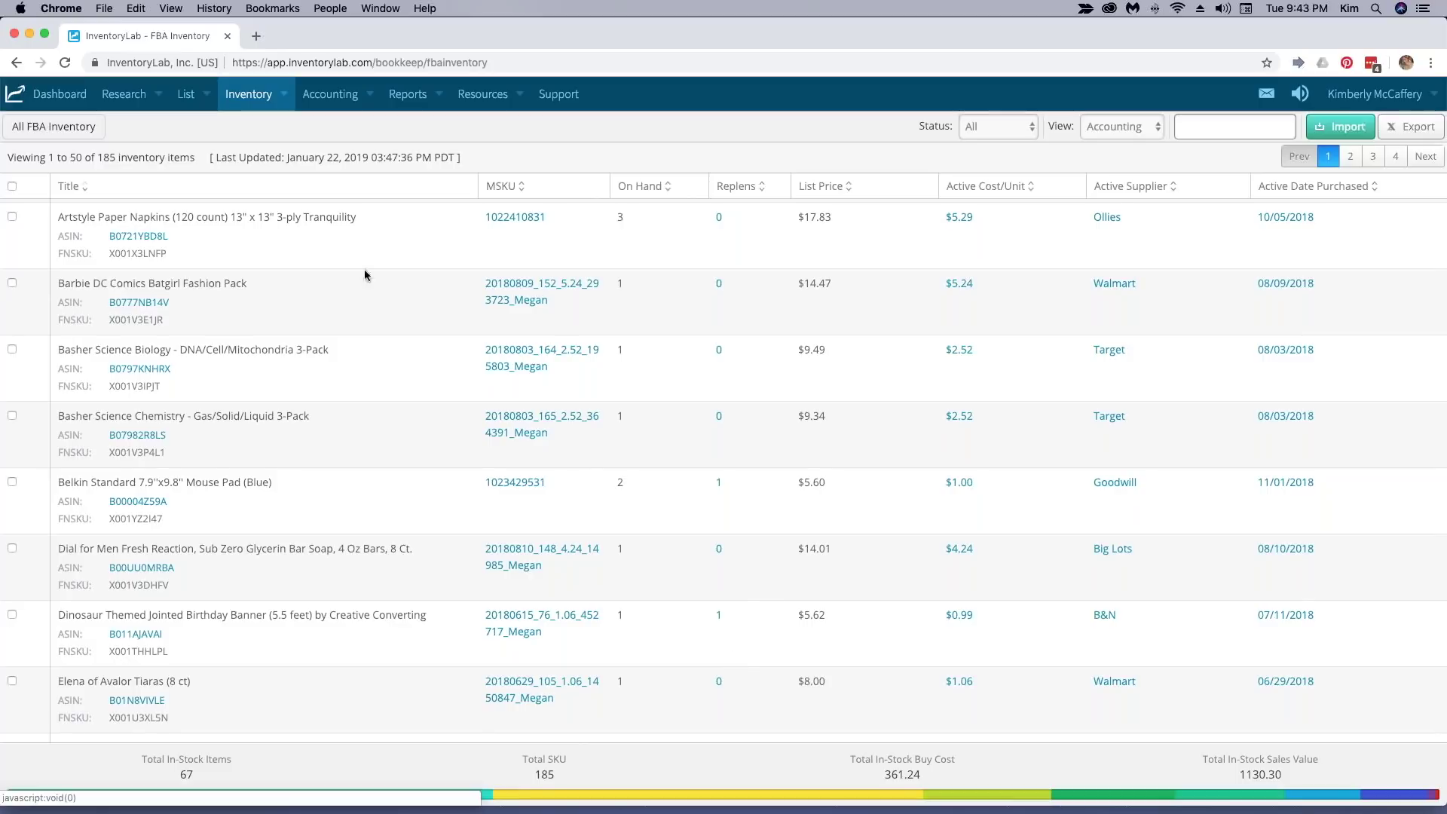
{"action": "left_click", "coordinate": [354, 94]}
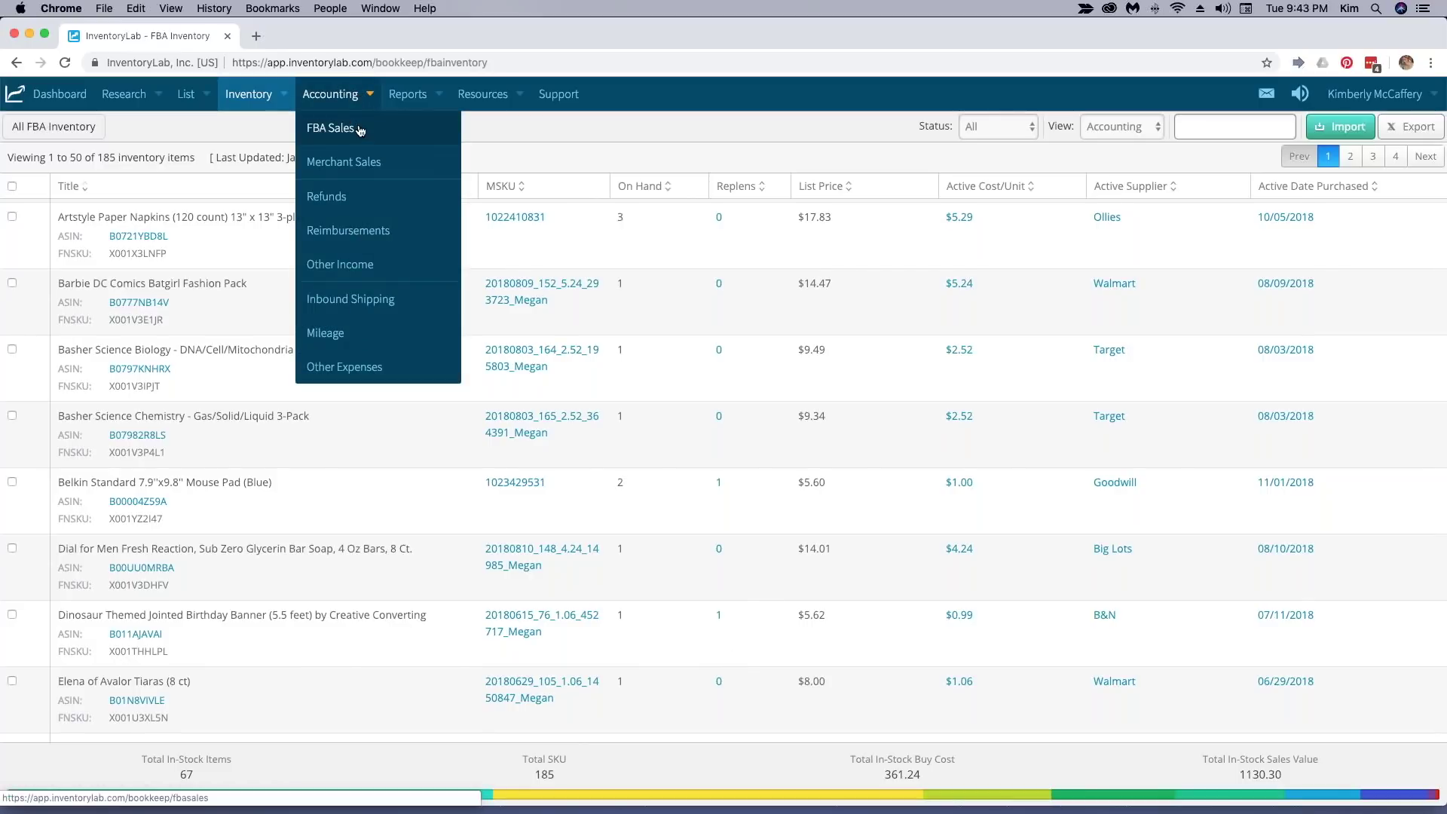
{"action": "left_click", "coordinate": [360, 130]}
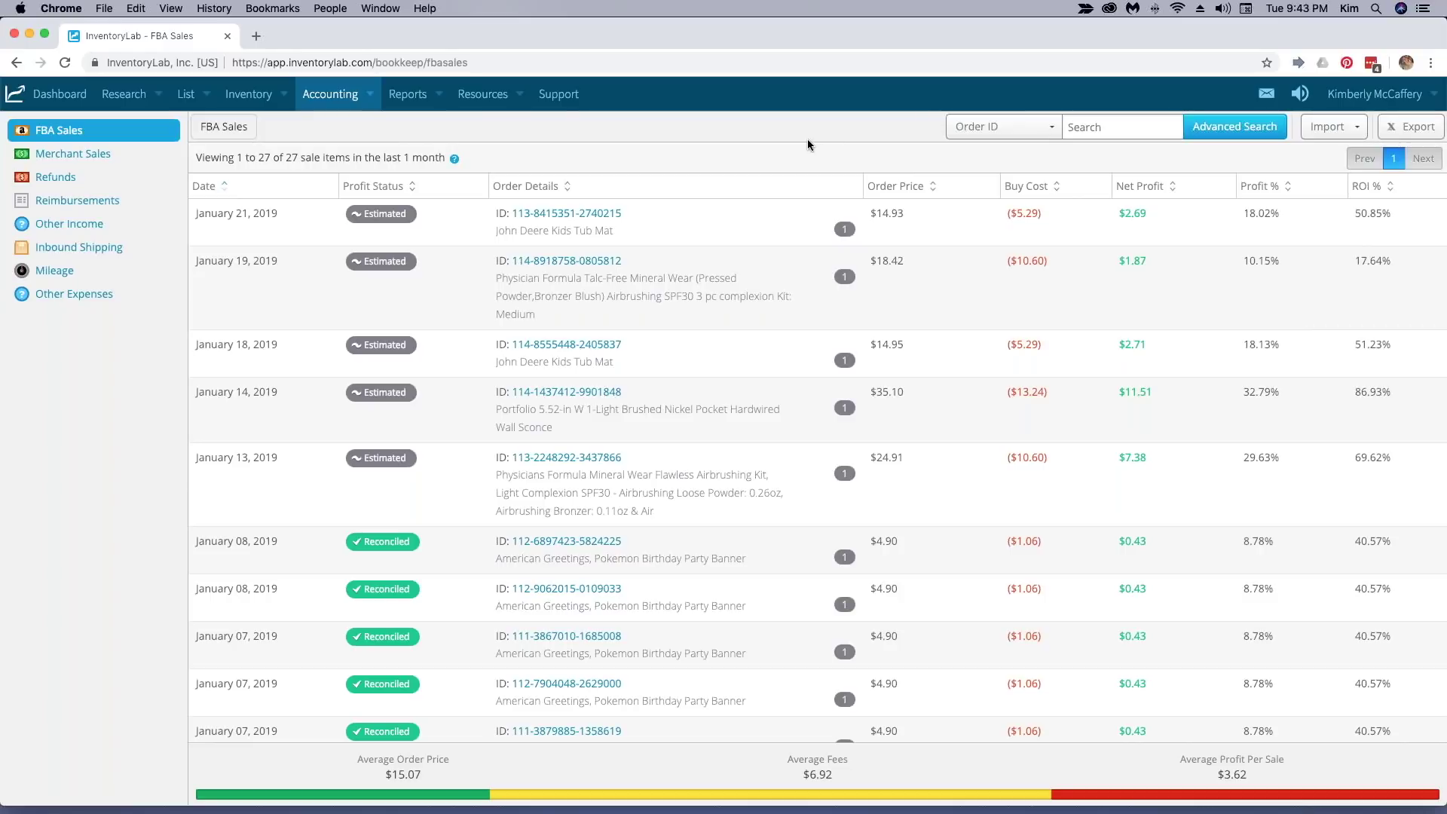
View the Other Expenses records and look at the form for adding an expense without creating one.
{"action": "left_click", "coordinate": [368, 95]}
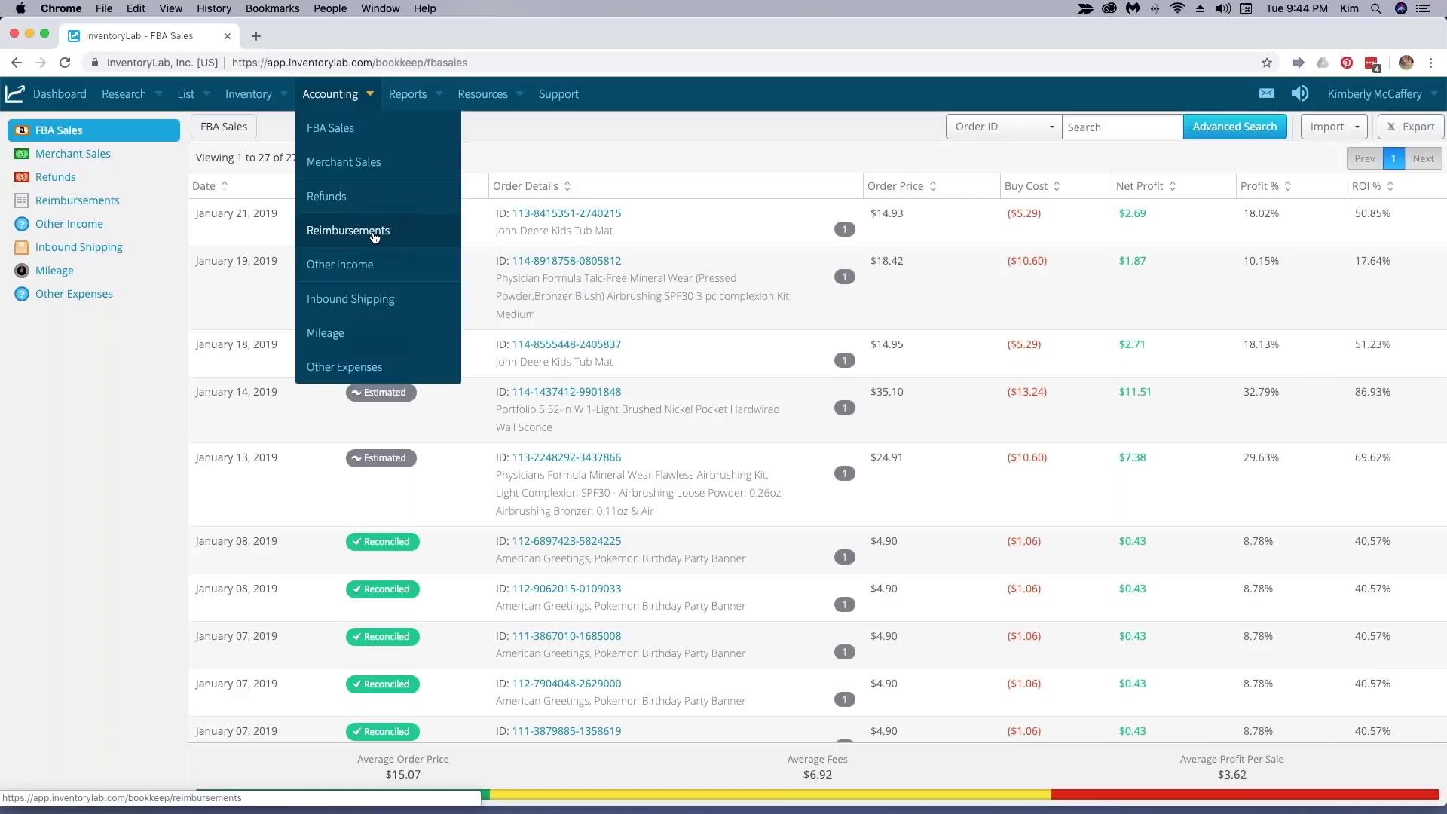
{"action": "left_click", "coordinate": [401, 370]}
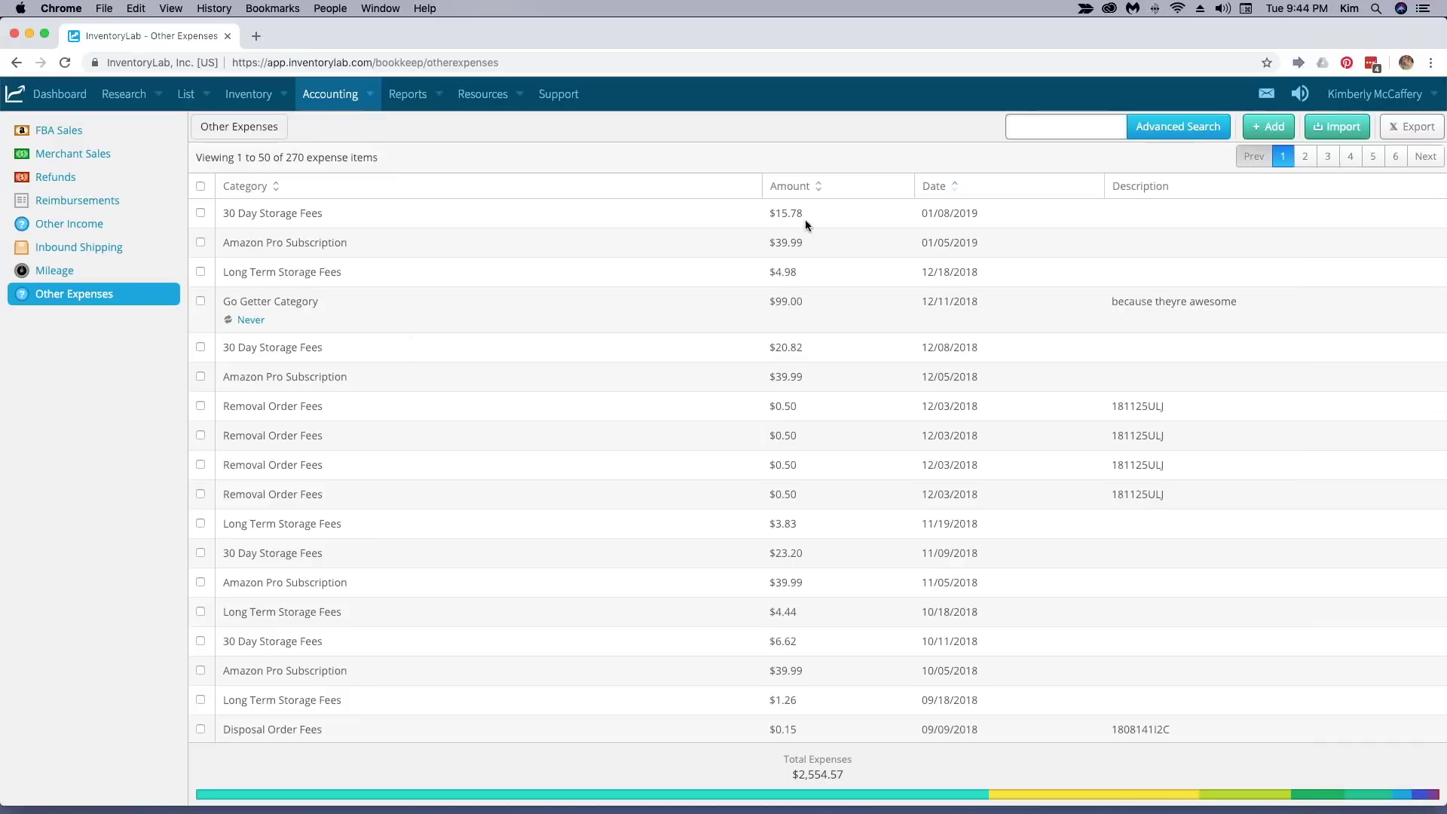
{"action": "left_click", "coordinate": [1275, 133]}
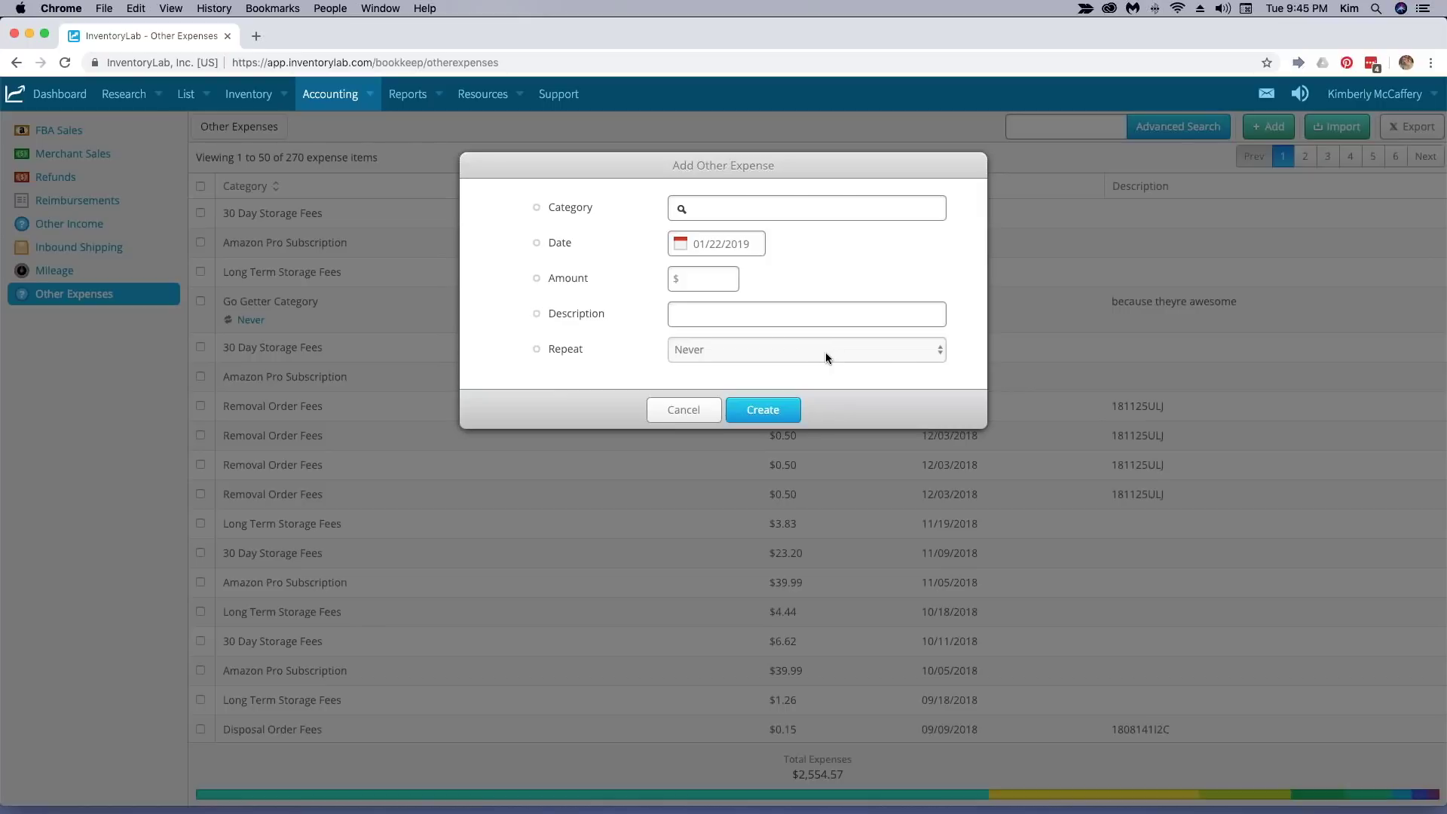
{"action": "left_click", "coordinate": [716, 410]}
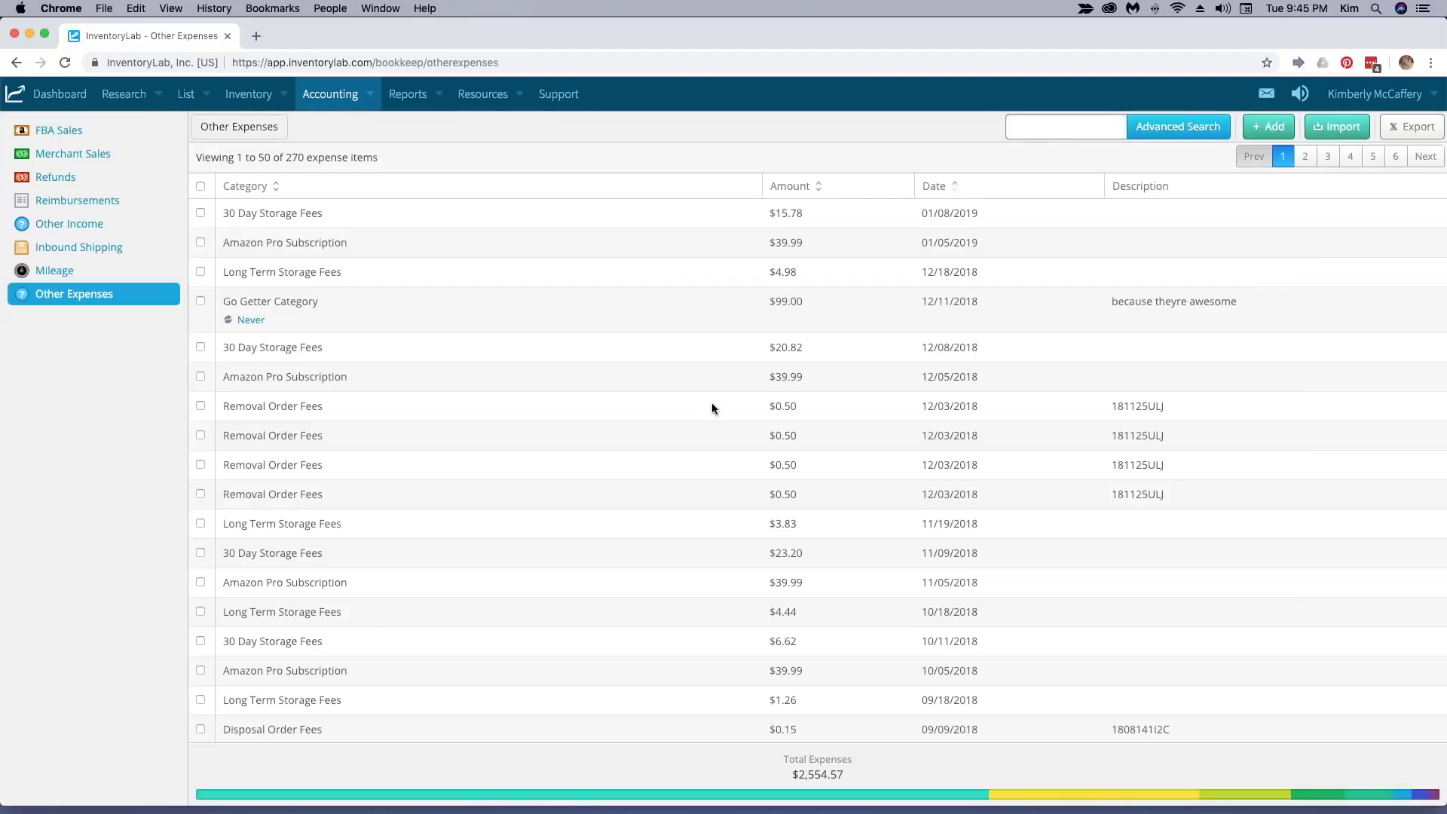
Generate the yearly Profit & Loss report for 2018 and review its income, expenses and net profit.
{"action": "left_click", "coordinate": [506, 103]}
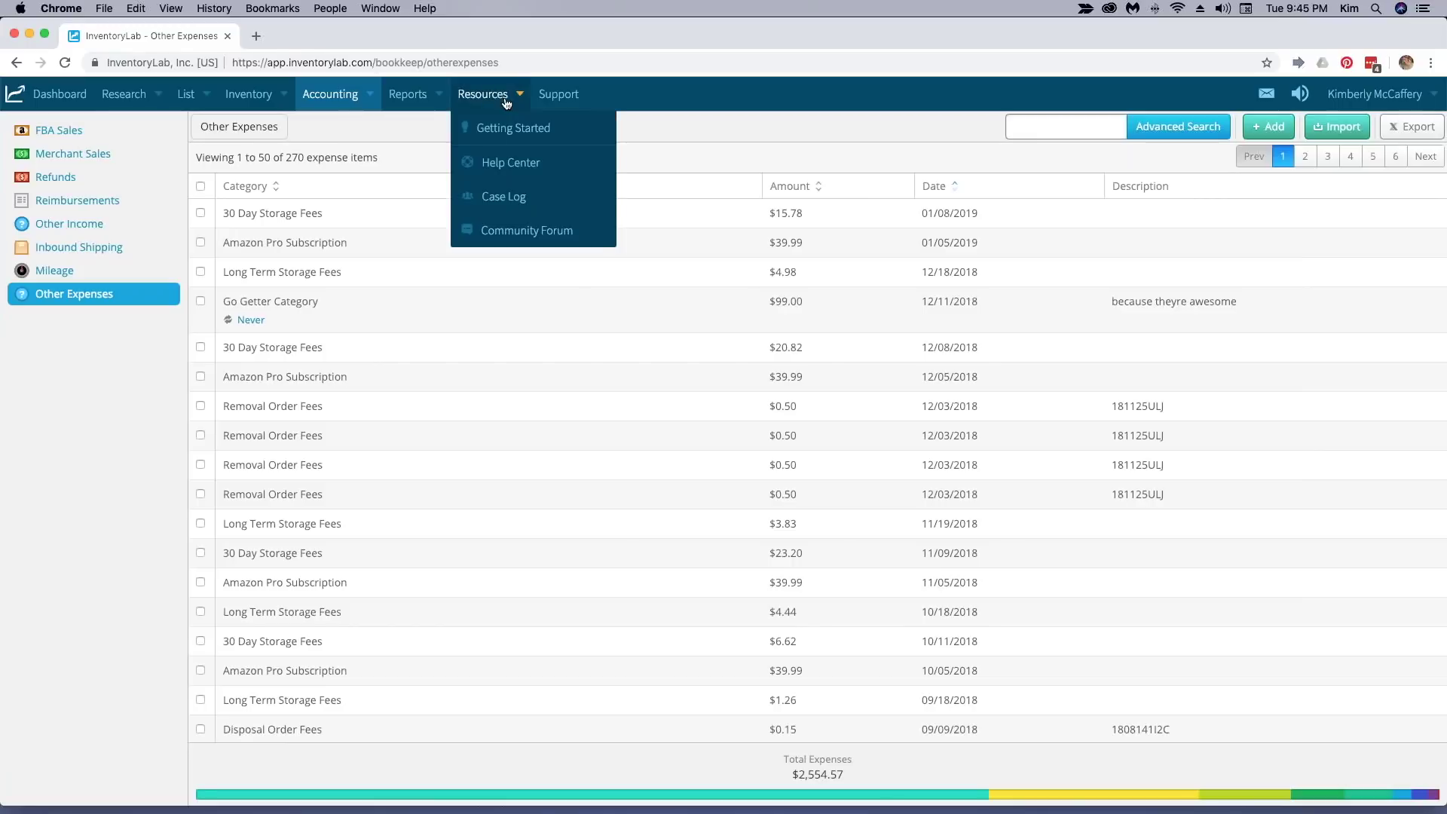
{"action": "left_click", "coordinate": [434, 100]}
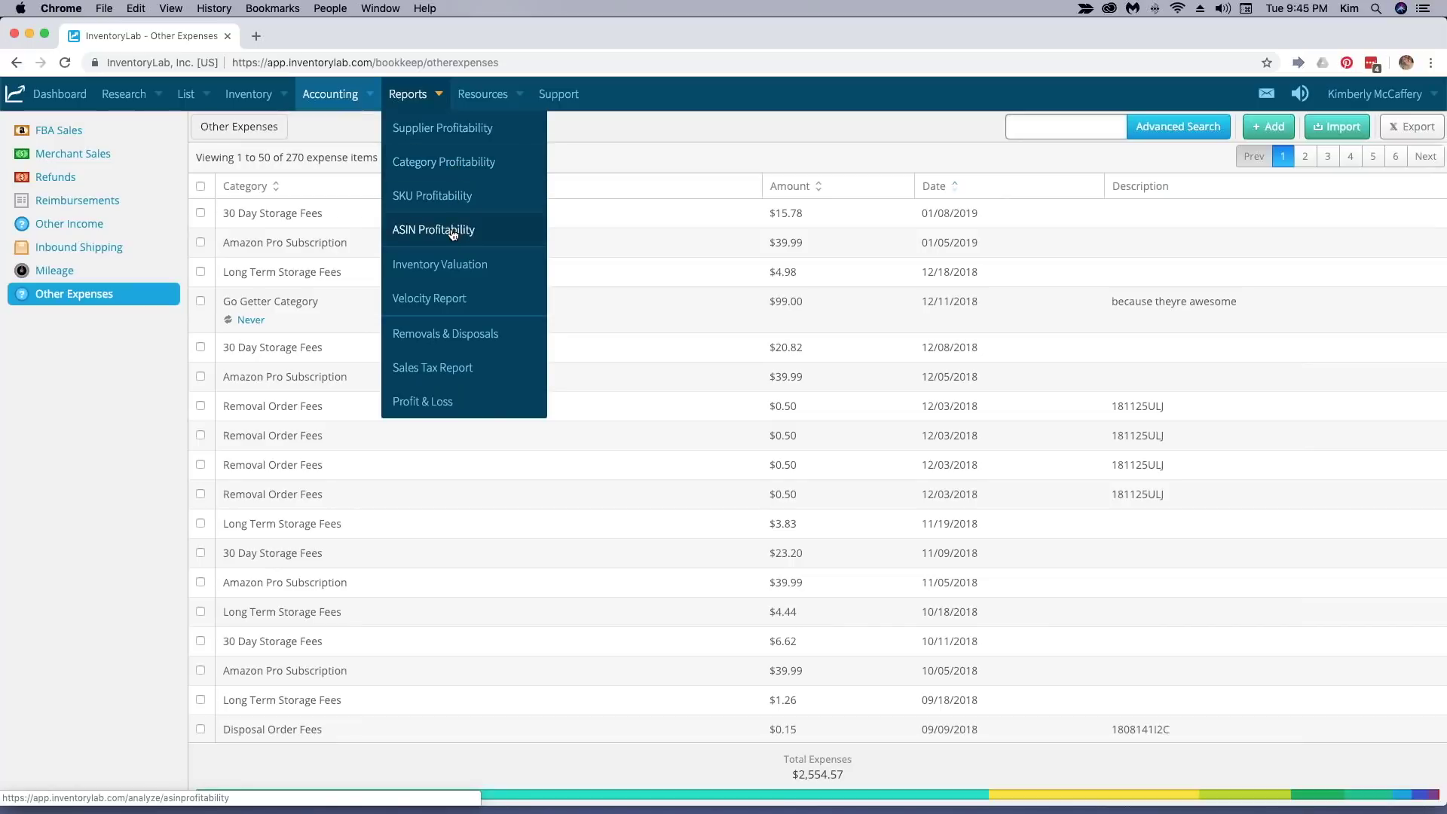
{"action": "left_click", "coordinate": [446, 405]}
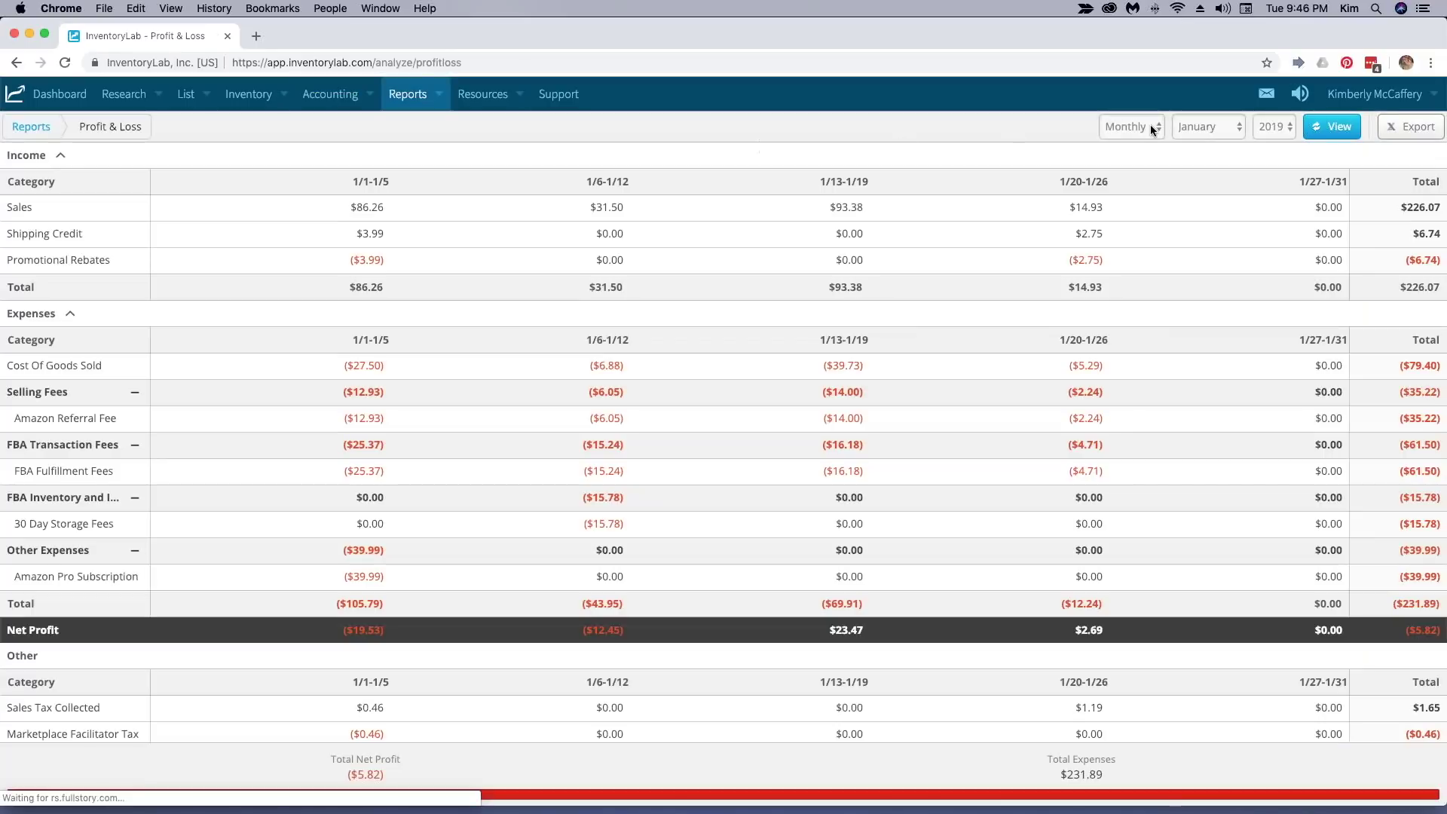
{"action": "left_click", "coordinate": [1151, 127]}
{"action": "left_click", "coordinate": [1150, 155]}
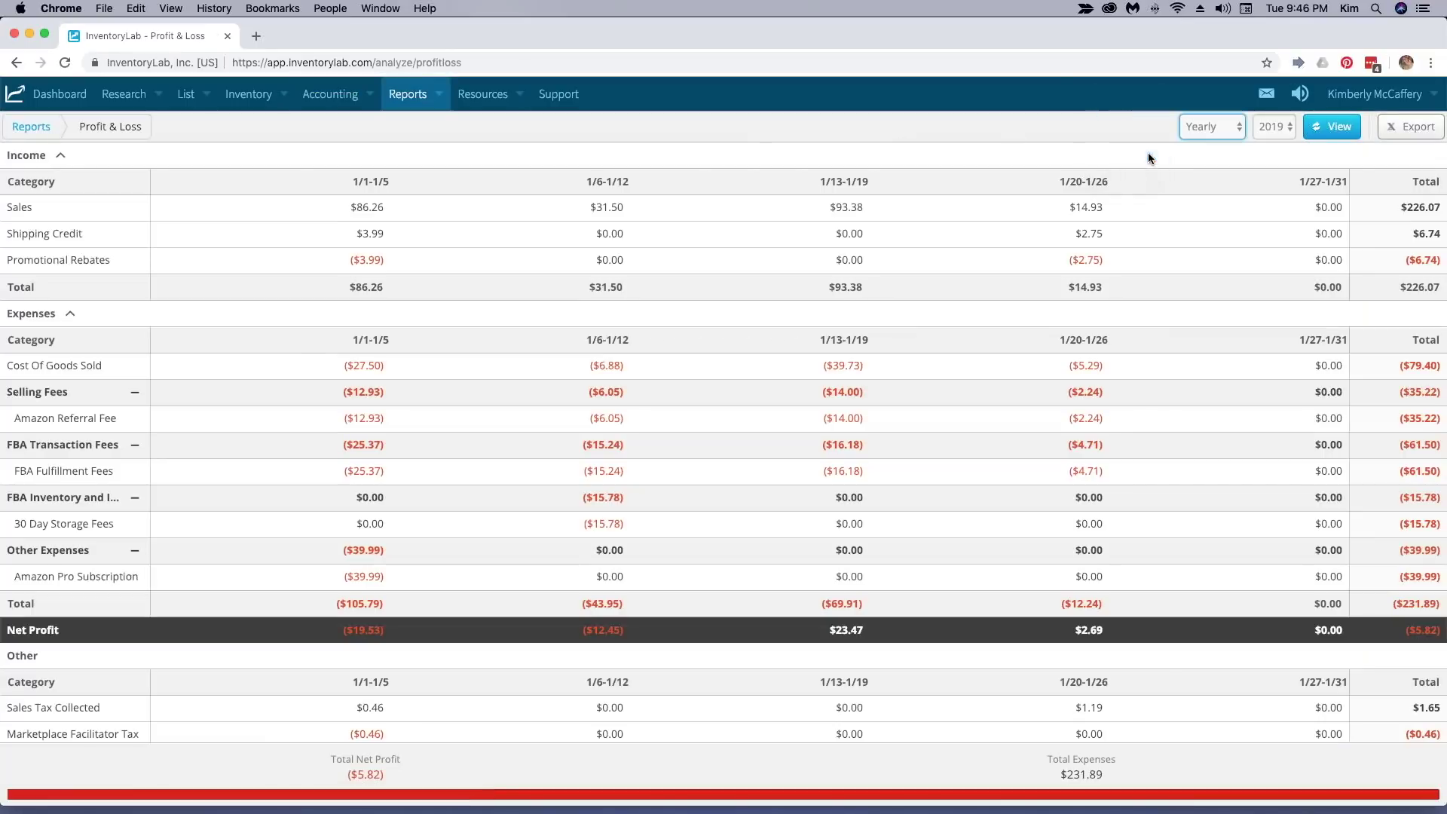
{"action": "left_click", "coordinate": [1275, 126]}
{"action": "left_click", "coordinate": [1274, 111]}
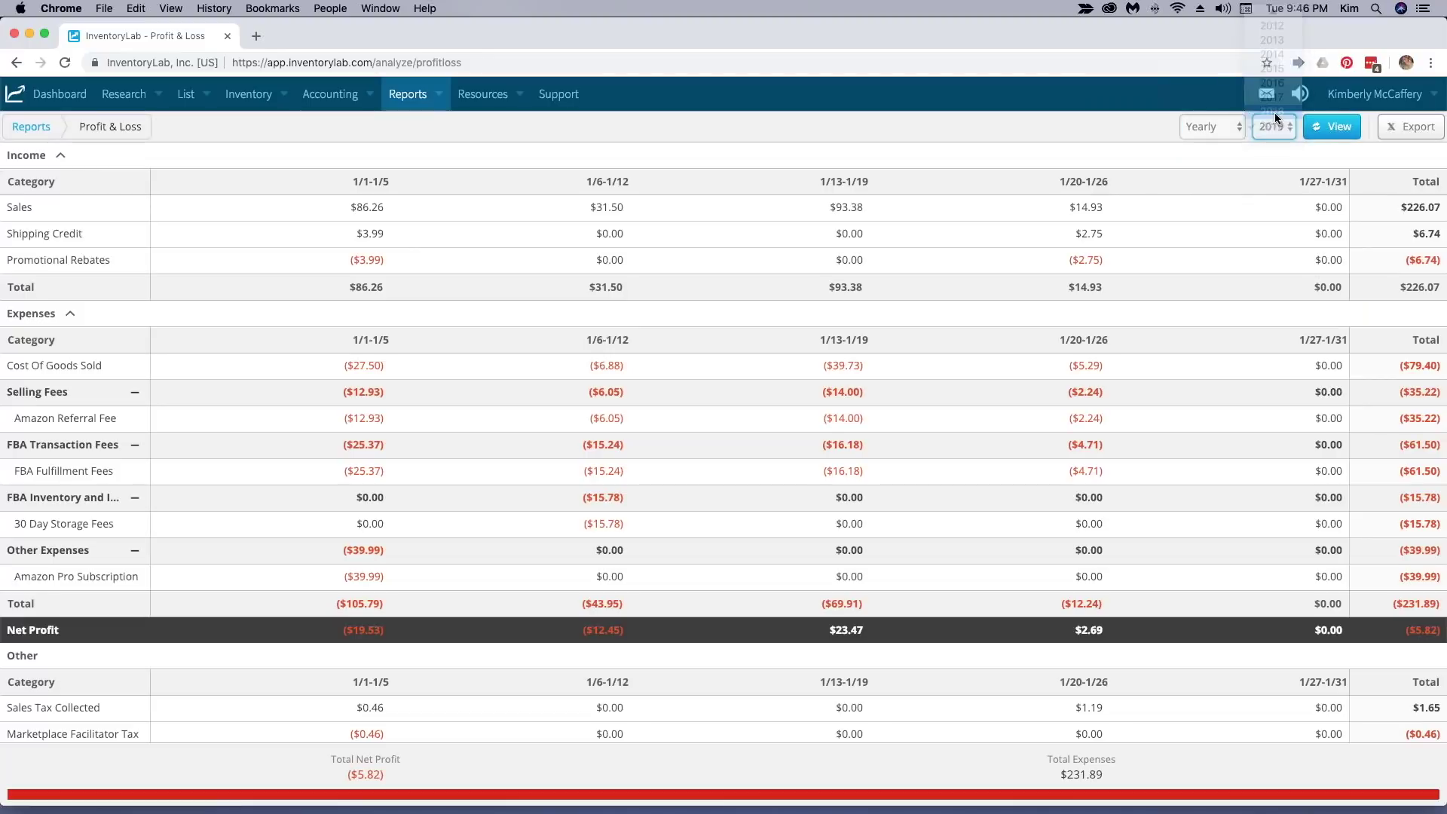
{"action": "left_click", "coordinate": [1328, 133]}
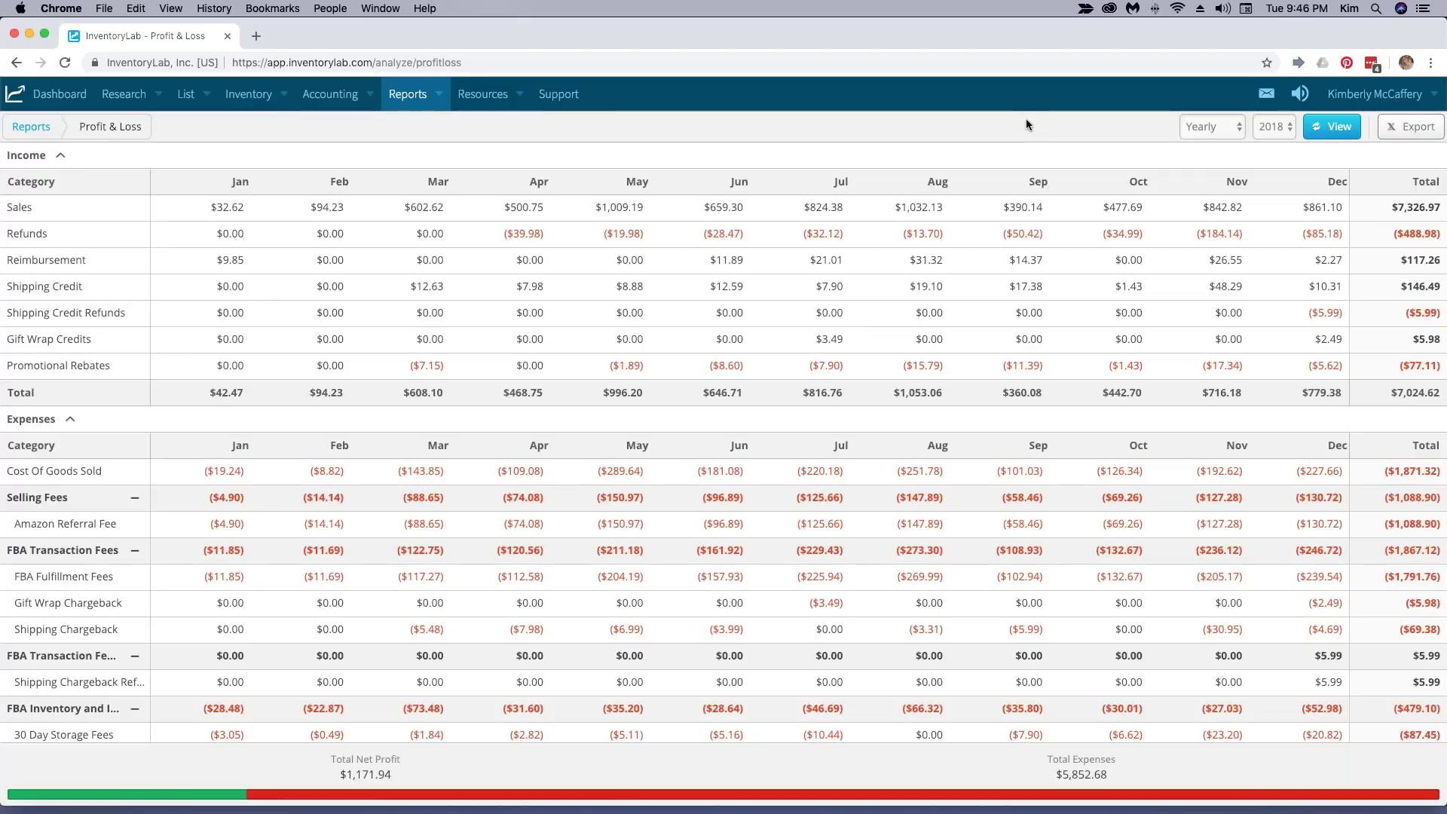
{"action": "scroll", "coordinate": [1029, 337], "scroll_direction": "down", "scroll_amount": 10}
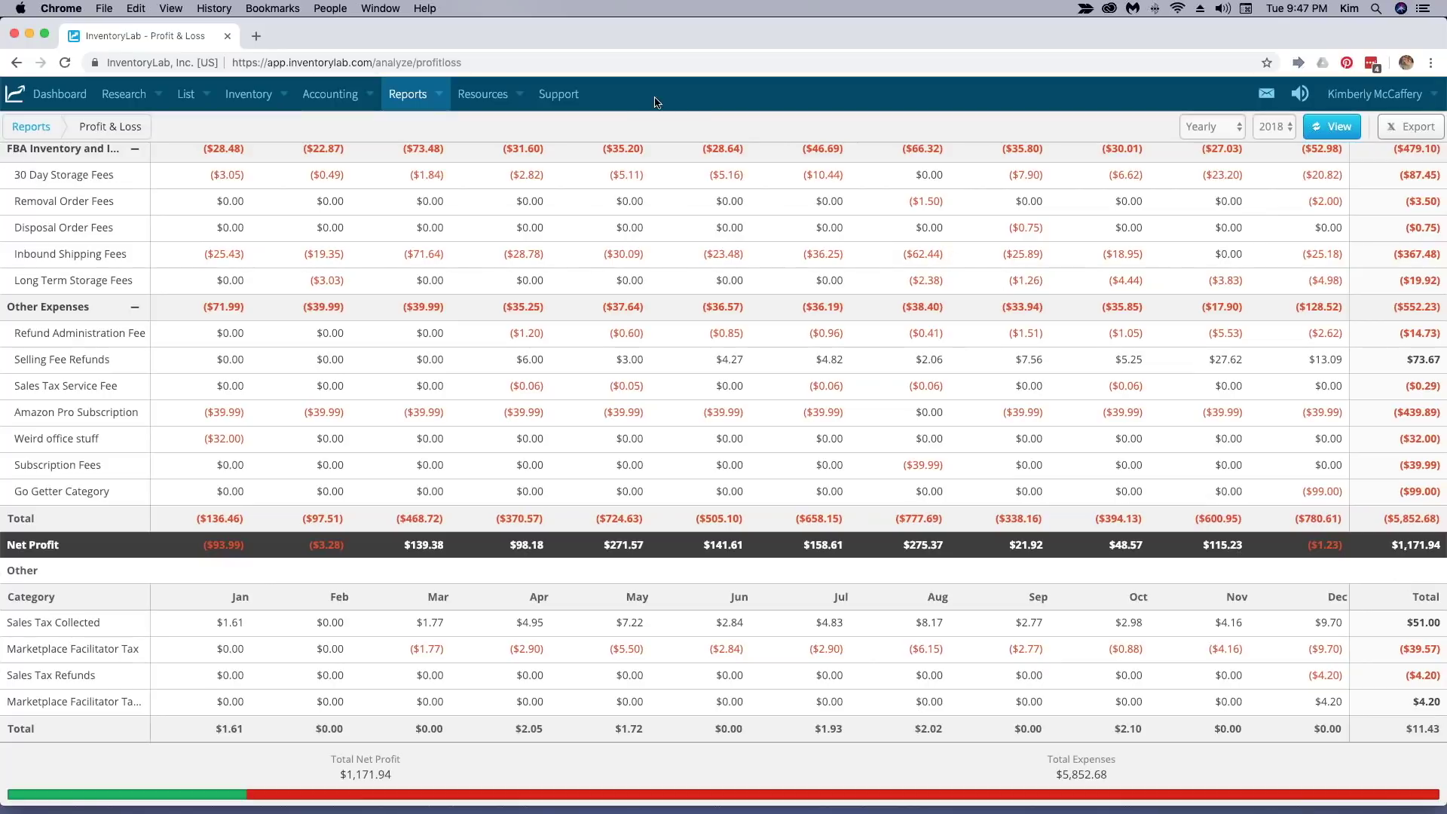
{"action": "left_click", "coordinate": [519, 96]}
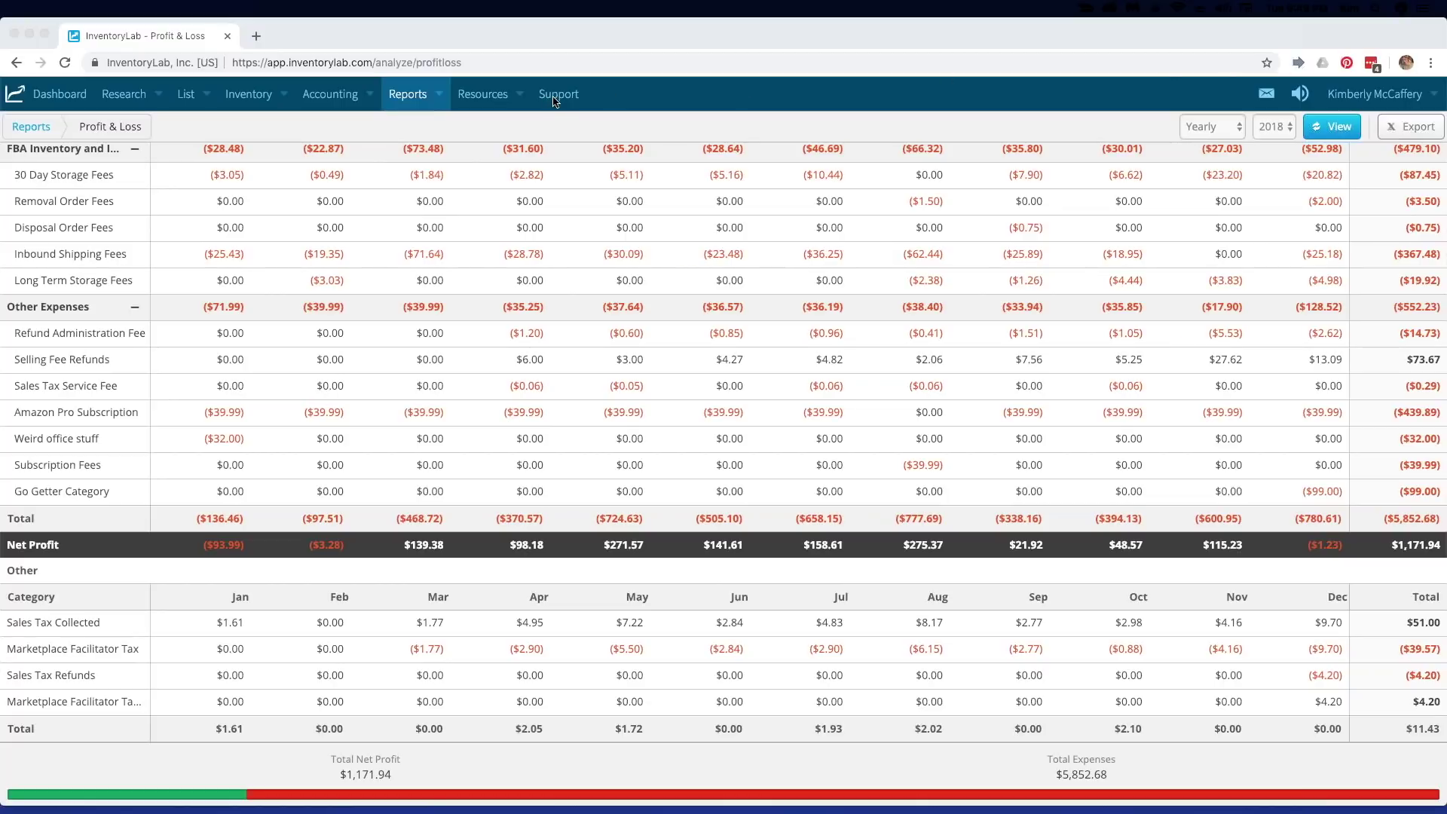
{"action": "left_click", "coordinate": [704, 122]}
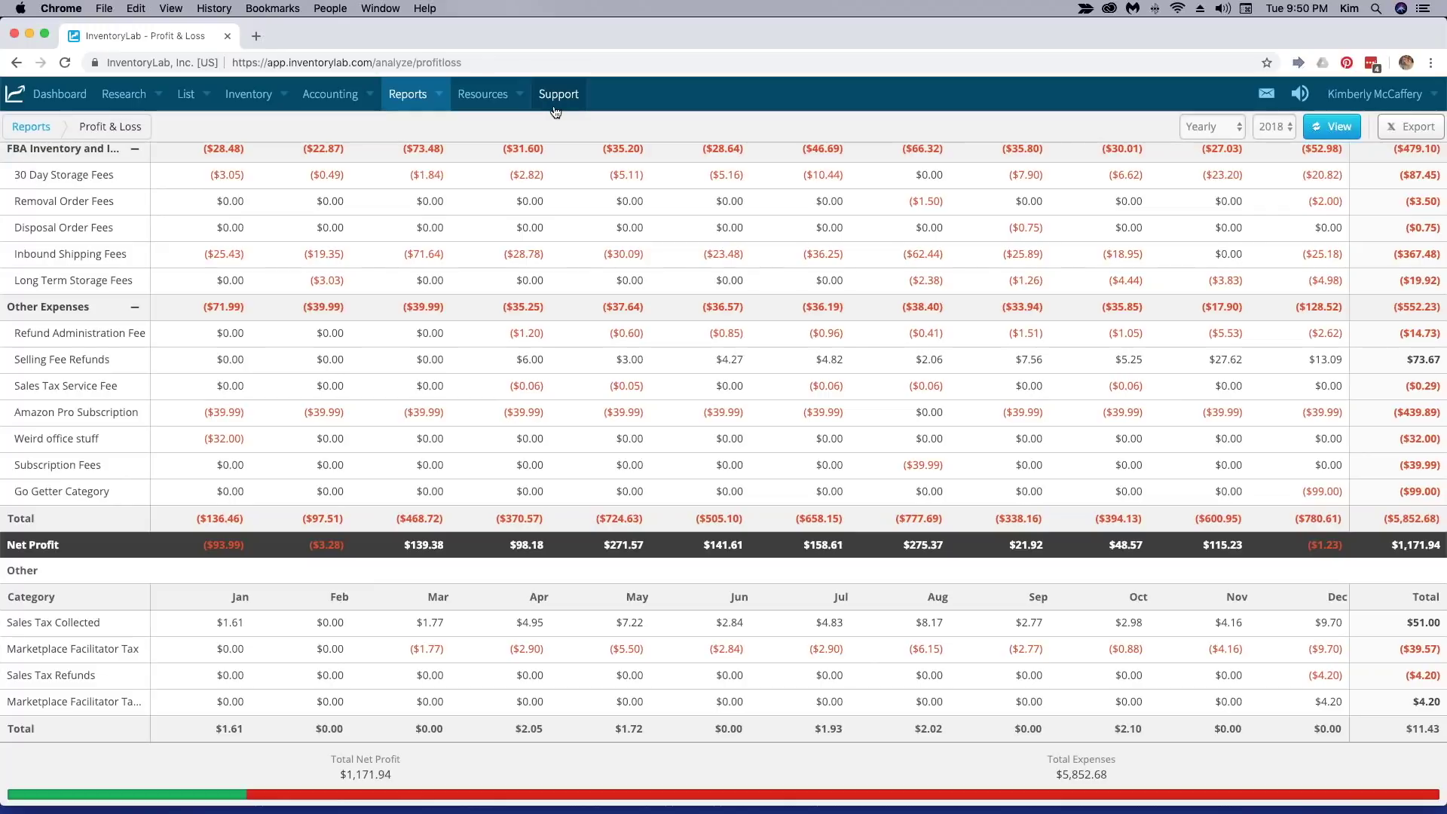
{"action": "left_click", "coordinate": [520, 95]}
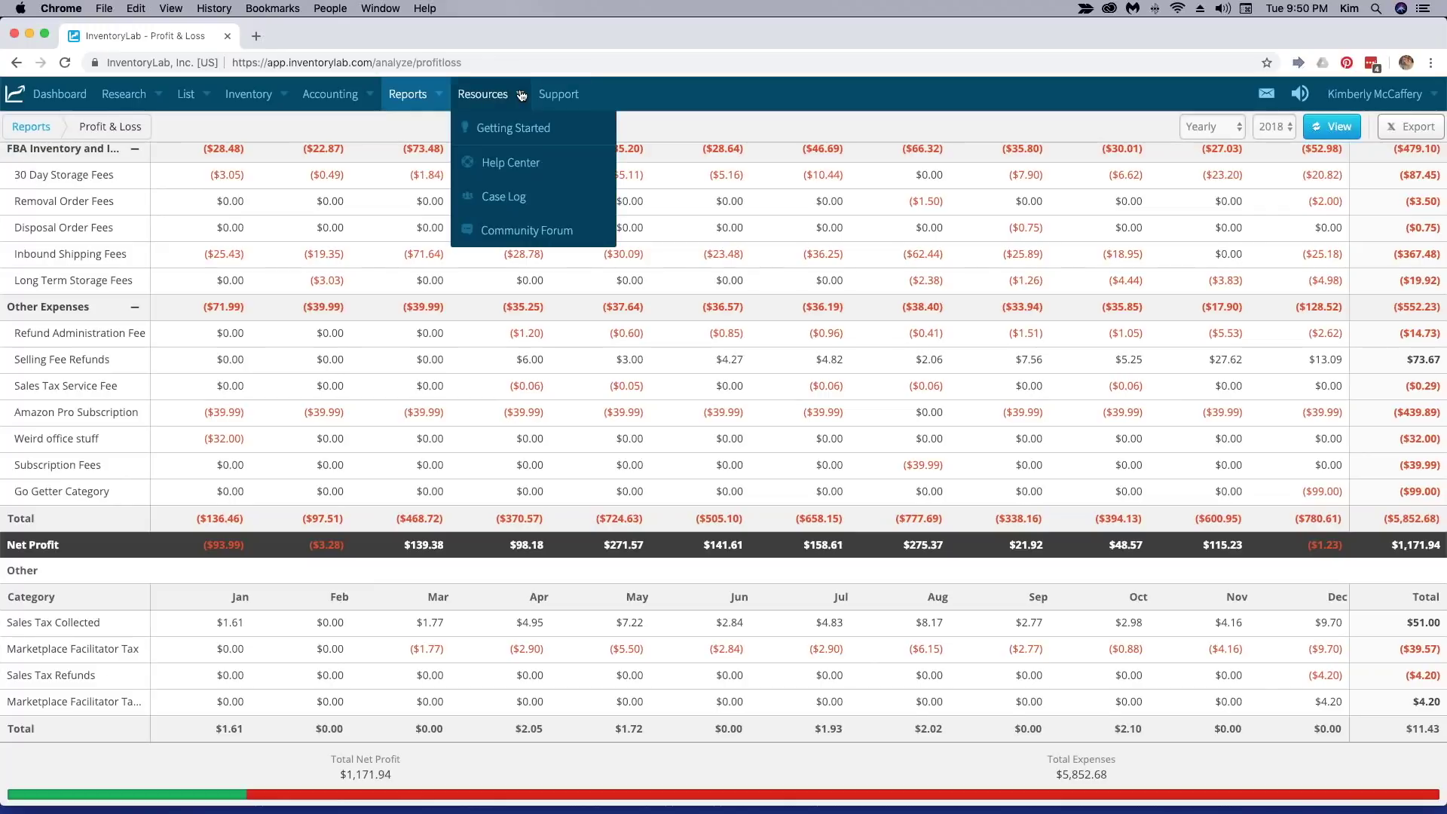